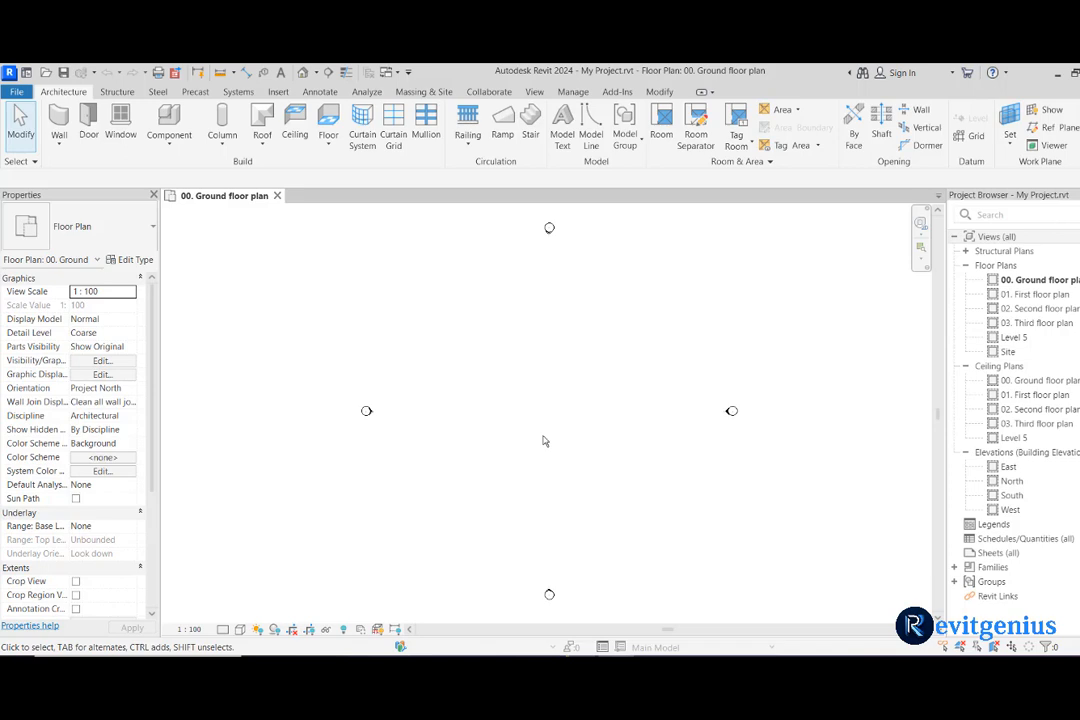
Step: Create a Grassland - 1200mm toposolid on the ground floor plan from a rectangular boundary about 31 m by 36 m
{"action": "left_click", "coordinate": [423, 91]}
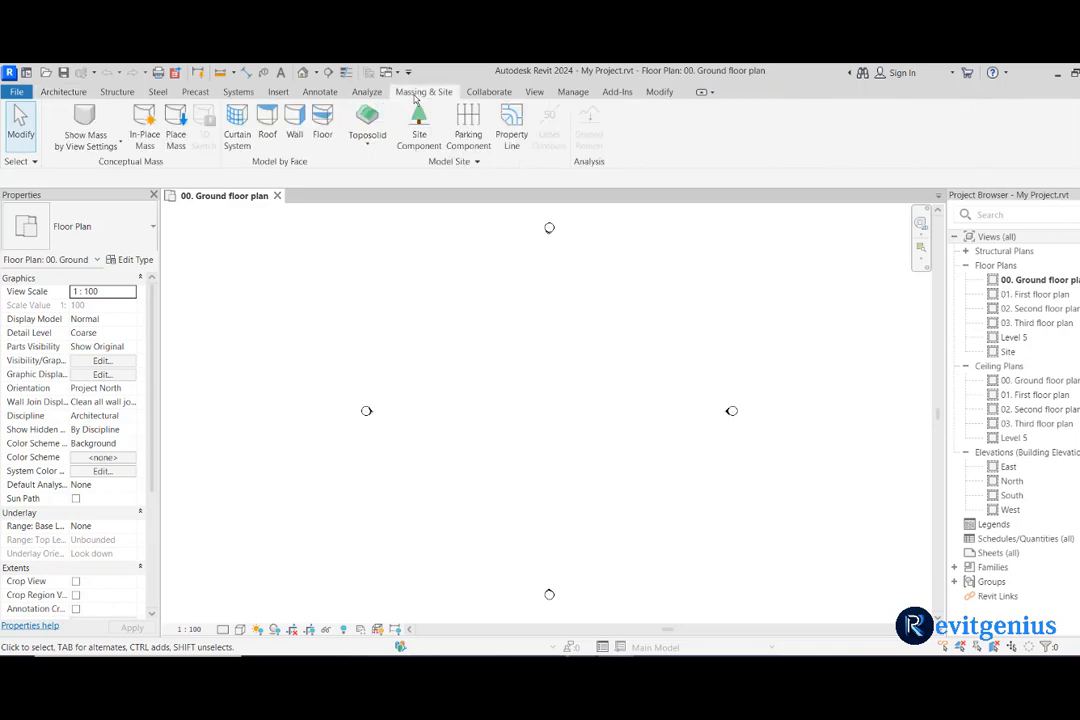
{"action": "left_click", "coordinate": [367, 130]}
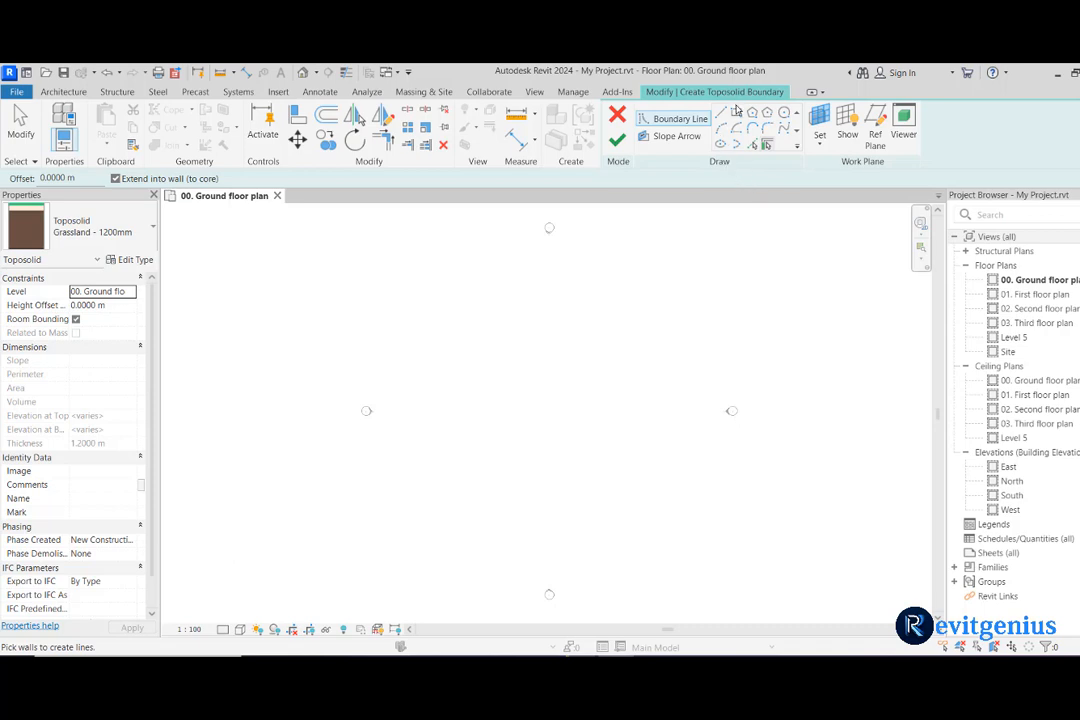
{"action": "left_click", "coordinate": [737, 113]}
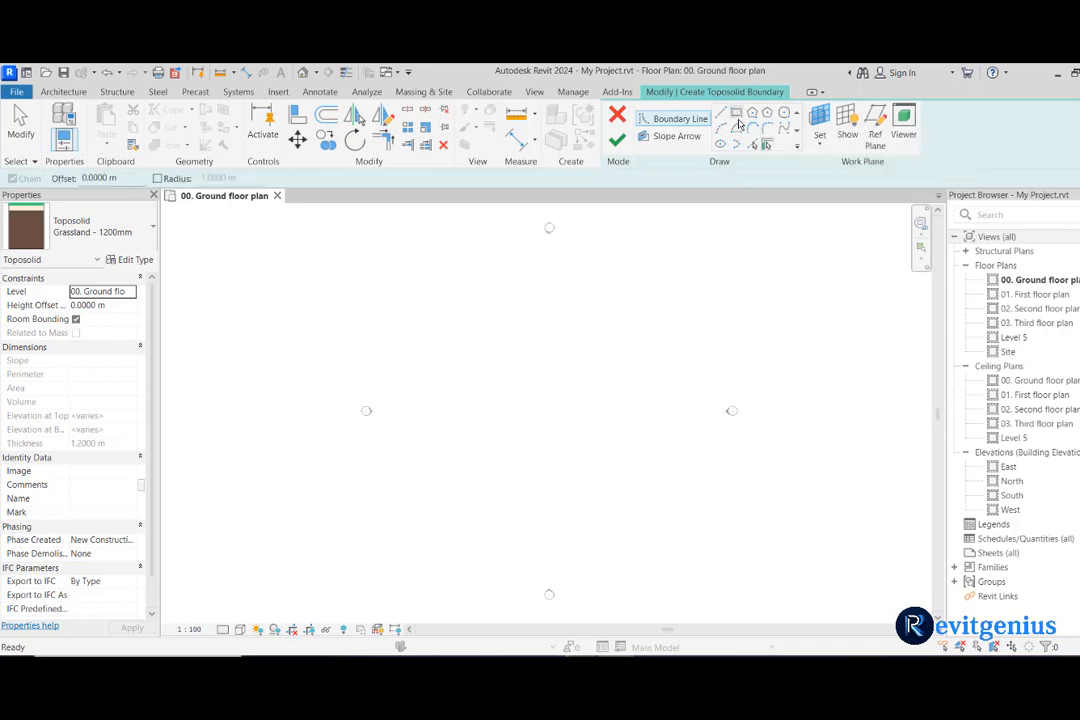
{"action": "left_click", "coordinate": [455, 287]}
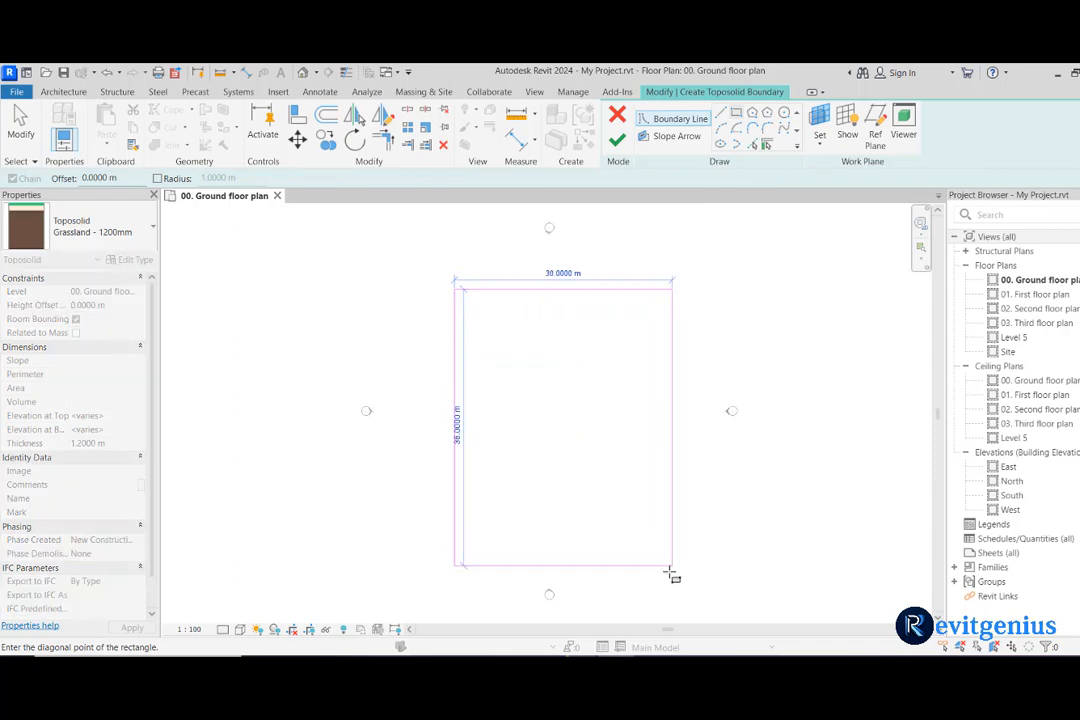
{"action": "left_click", "coordinate": [681, 550]}
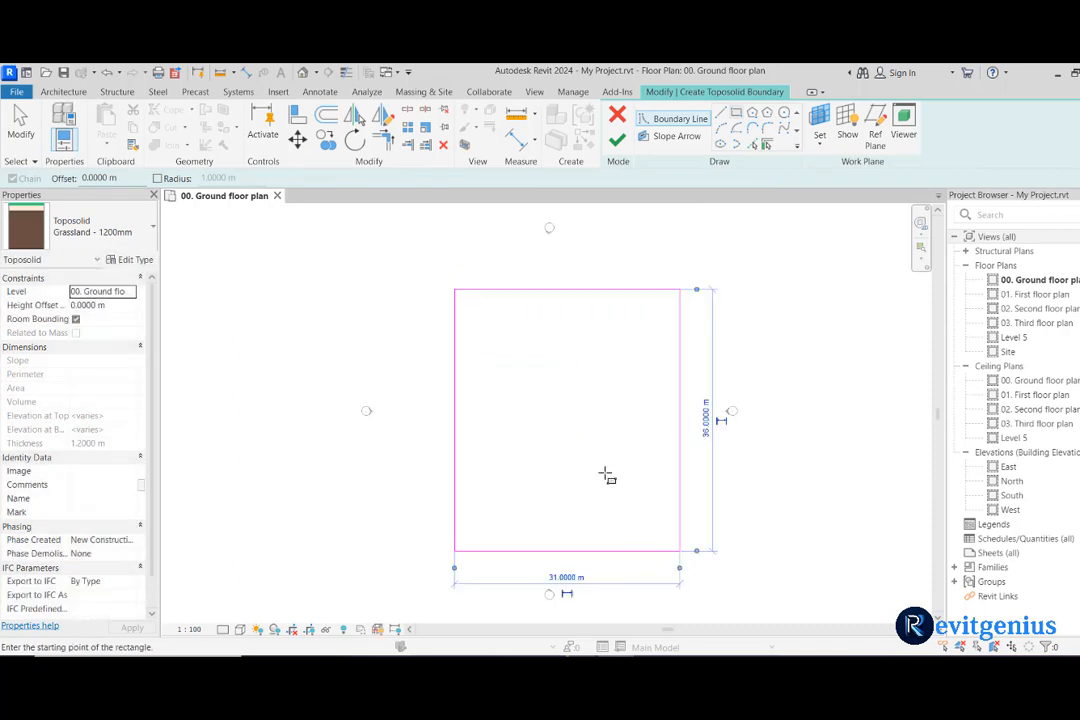
{"action": "left_click", "coordinate": [617, 139]}
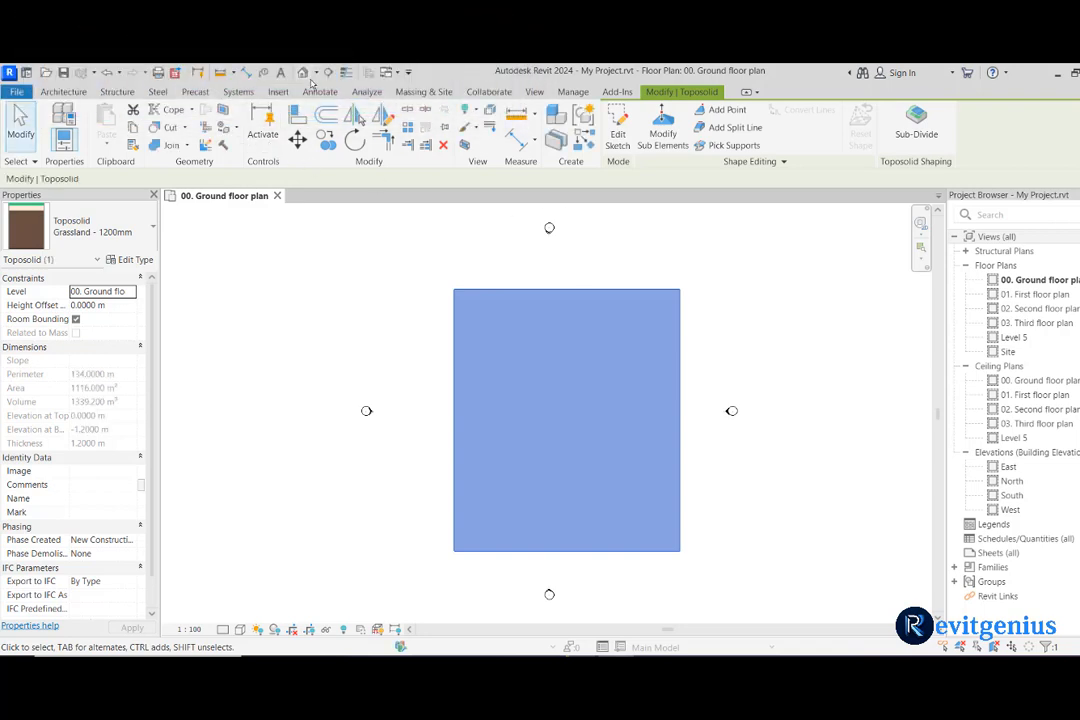
Step: Open the default 3D view and set its visual style to Textures
{"action": "left_click", "coordinate": [302, 73]}
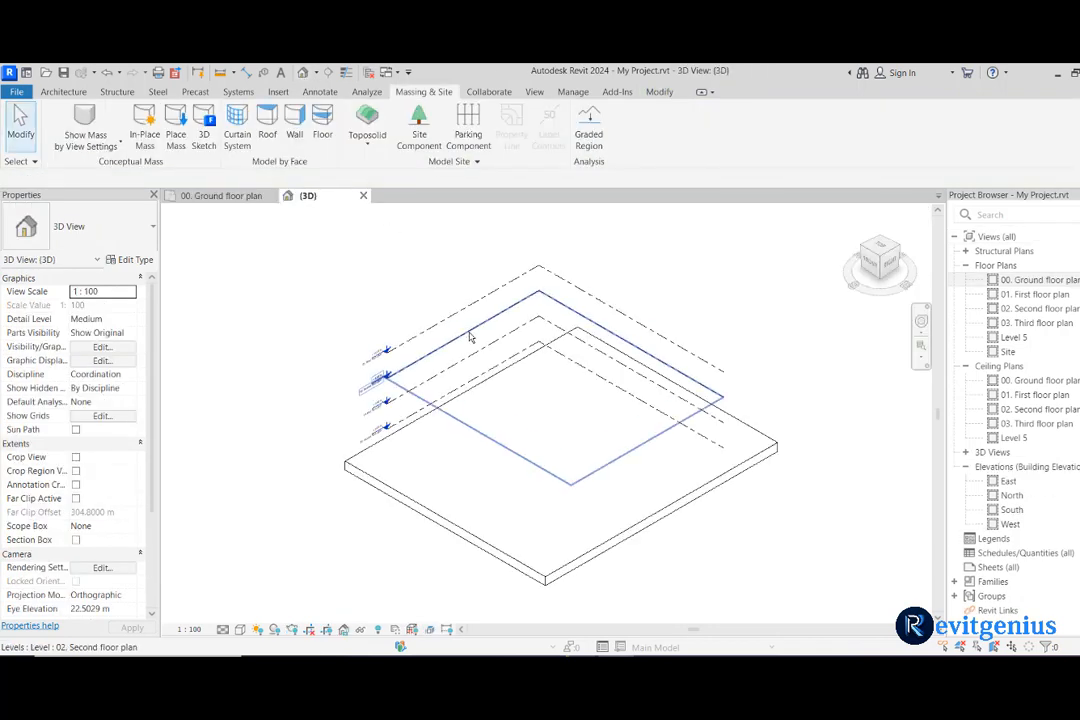
{"action": "left_click", "coordinate": [240, 629]}
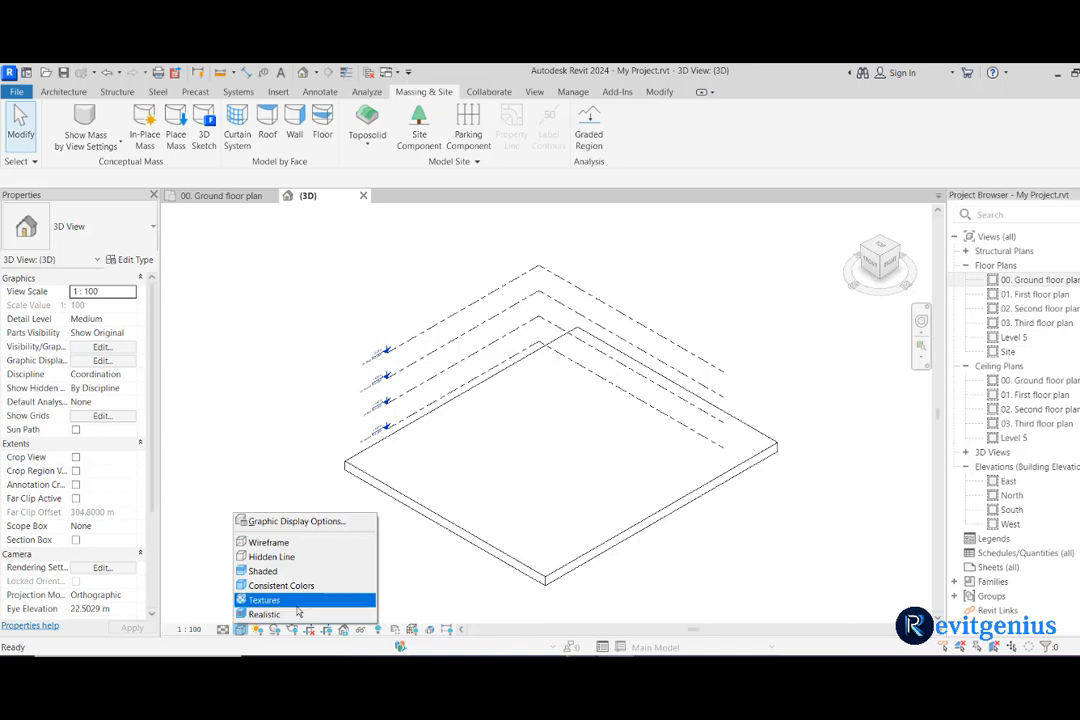
{"action": "left_click", "coordinate": [264, 600]}
{"action": "scroll", "coordinate": [545, 583], "scroll_direction": "up", "scroll_amount": 3}
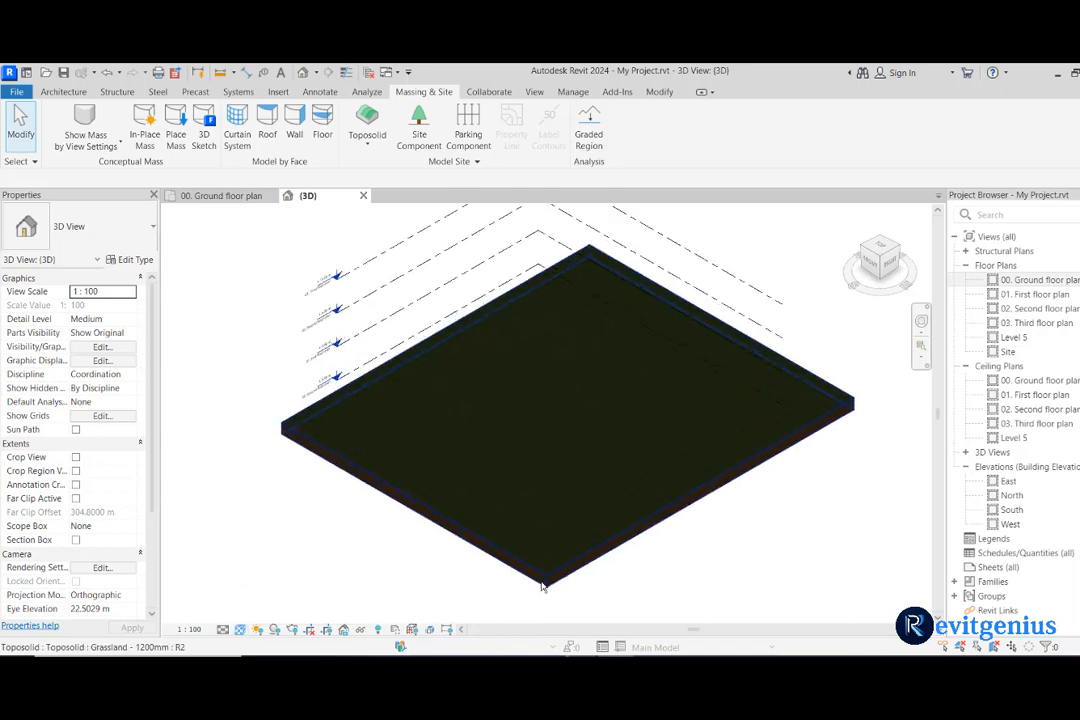
Step: Modify the toposolid's sub-elements, setting the elevation of its rear-right edge to 2 m
{"action": "left_click", "coordinate": [512, 472]}
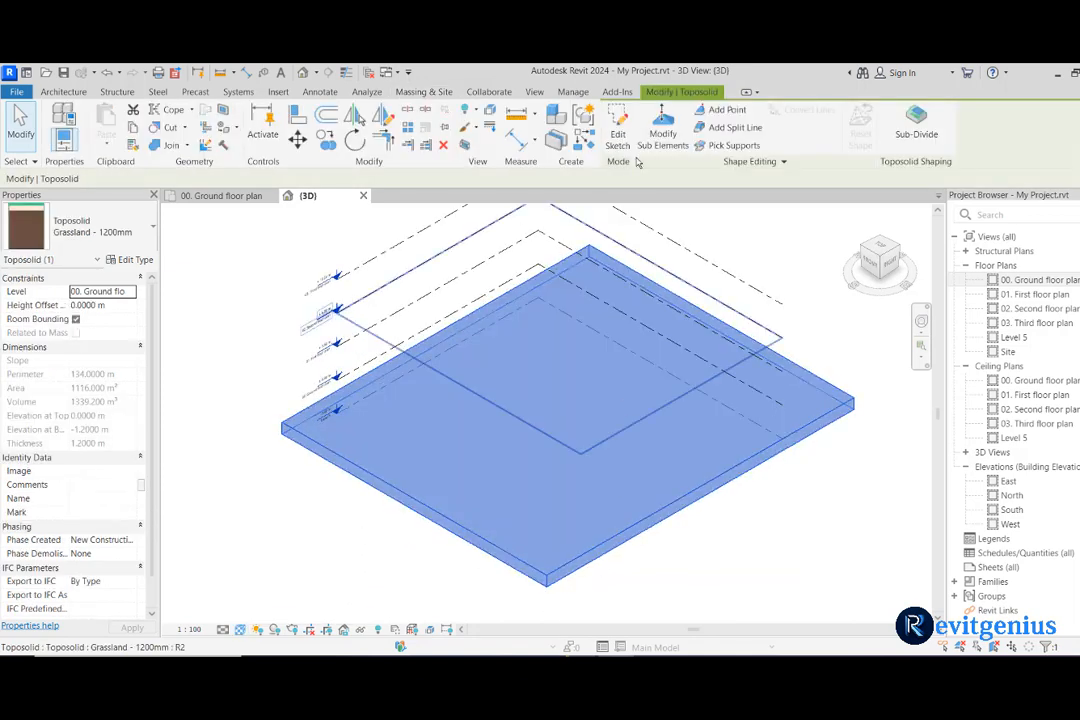
{"action": "left_click", "coordinate": [663, 135]}
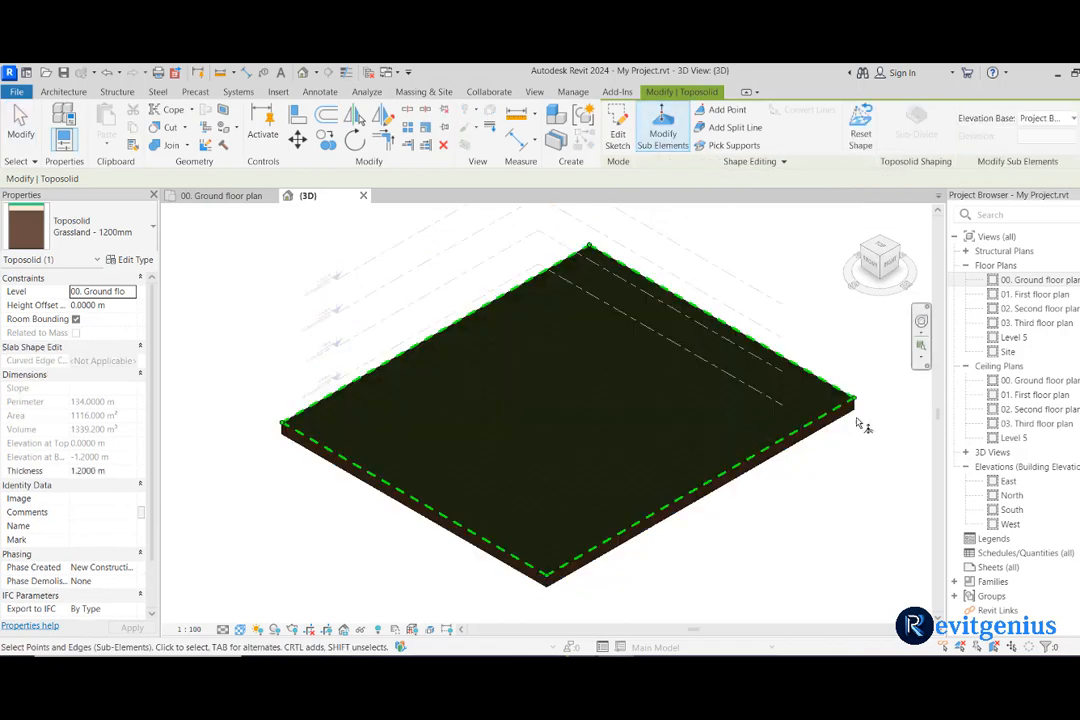
{"action": "left_click", "coordinate": [735, 313]}
{"action": "scroll", "coordinate": [745, 315], "scroll_direction": "up", "scroll_amount": 2}
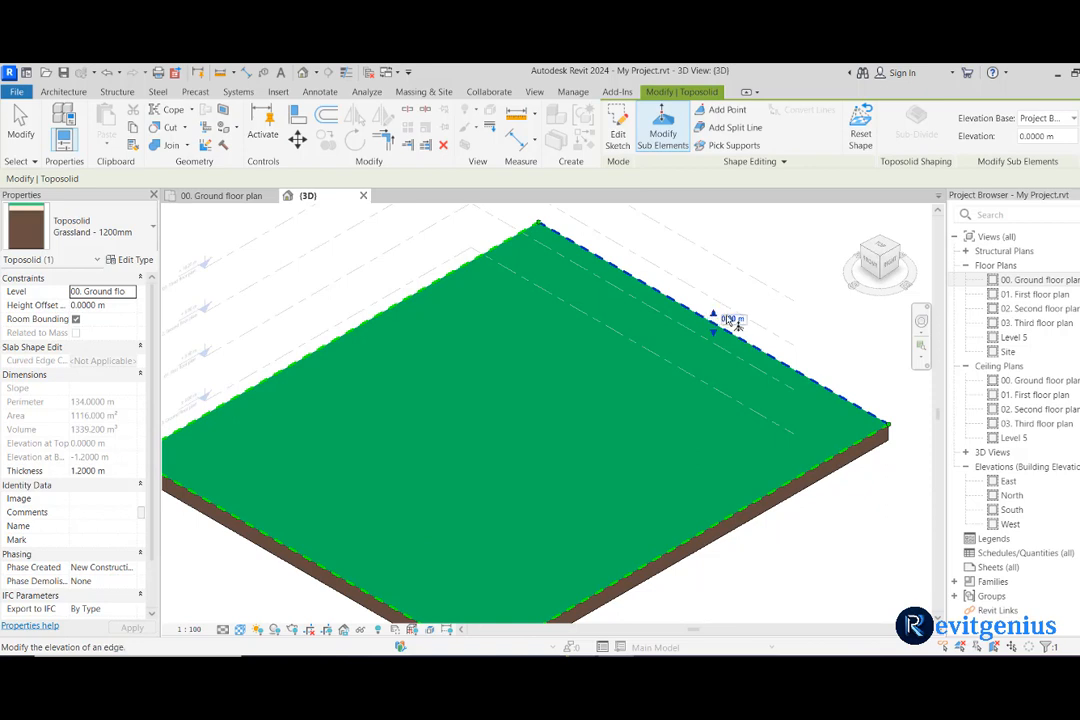
{"action": "left_click", "coordinate": [726, 318]}
{"action": "type", "text": "2"}
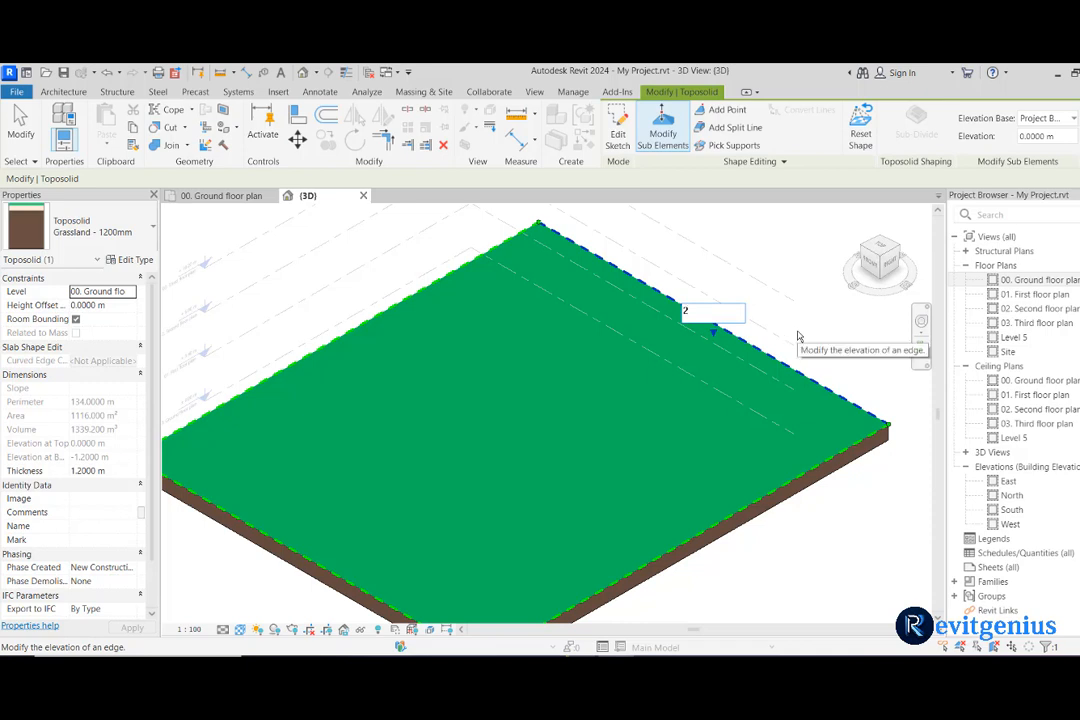
{"action": "key", "text": "Return"}
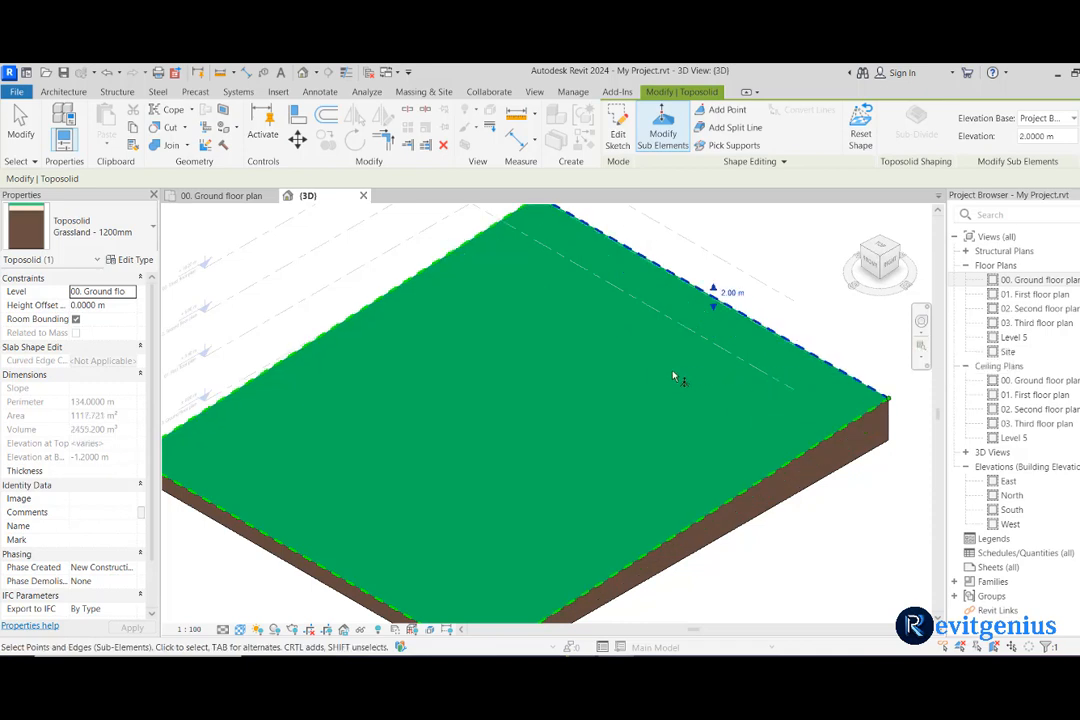
{"action": "scroll", "coordinate": [710, 395], "scroll_direction": "down", "scroll_amount": 1}
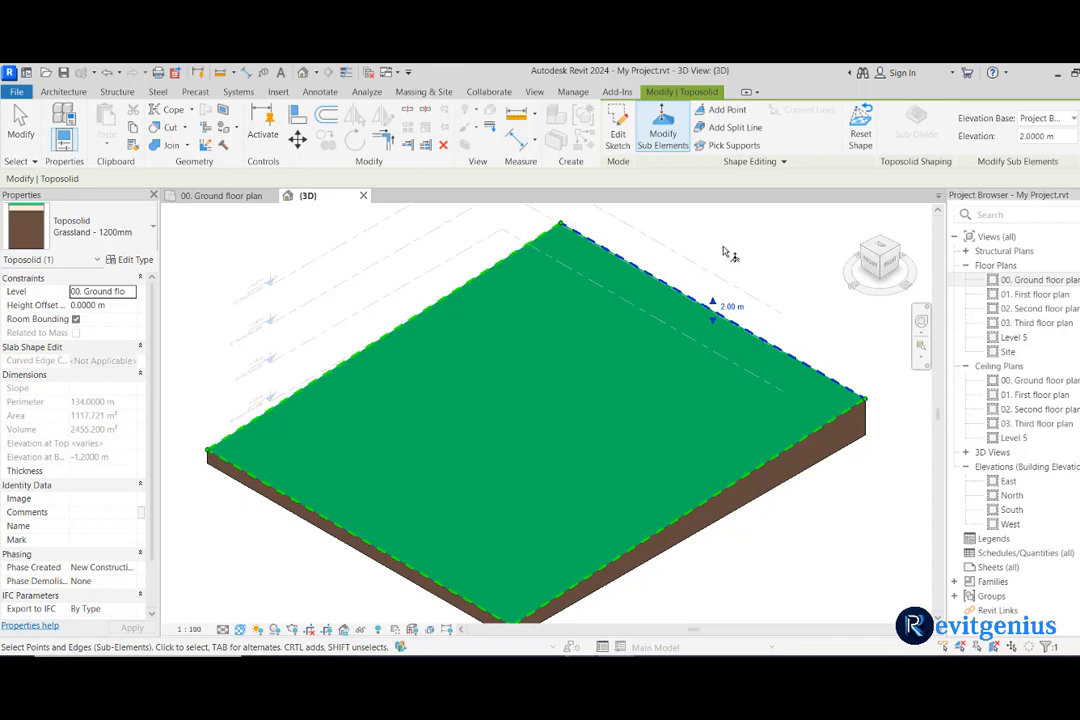
Step: Try to set the elevation of the toposolid's rear corner point to 3.5 m
{"action": "left_click", "coordinate": [578, 225]}
{"action": "left_click", "coordinate": [579, 220]}
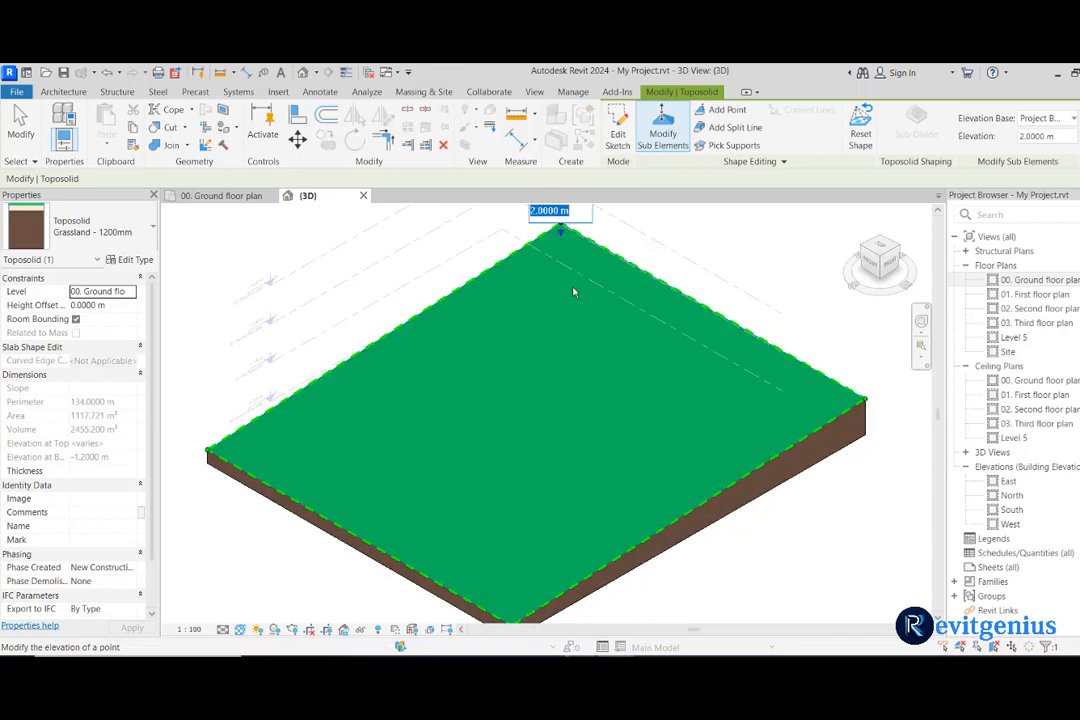
{"action": "type", "text": "3.5"}
{"action": "key", "text": "Return"}
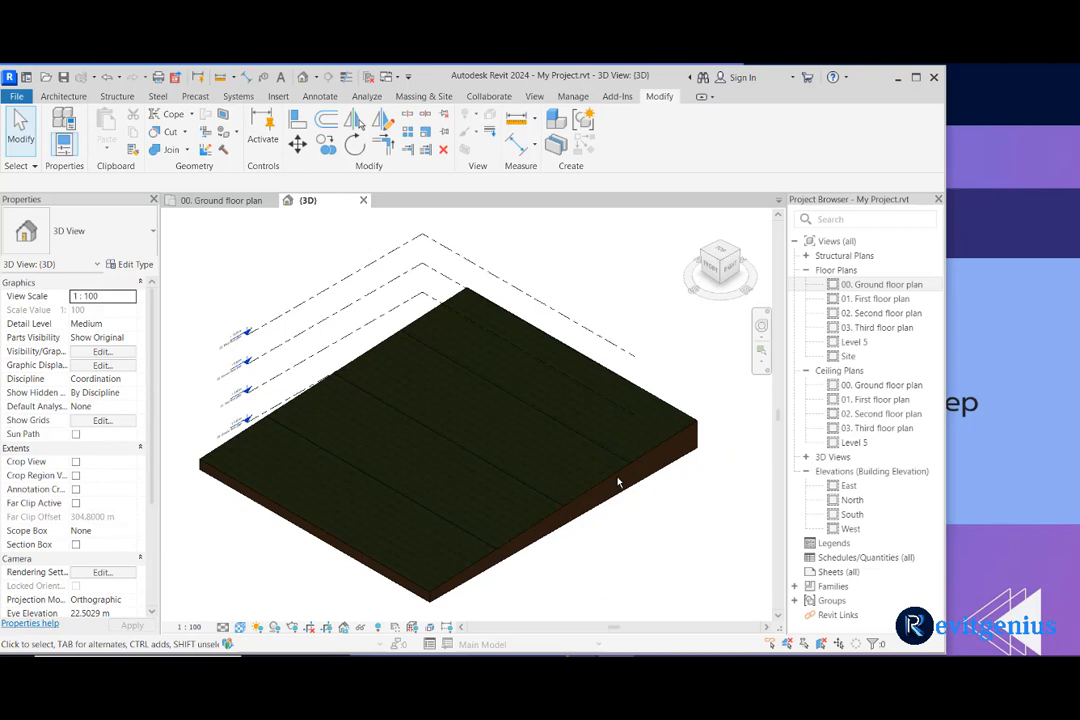
Step: Add two shape points to the toposolid, an absolute one at 0 m near the middle and another toward the front-left edge
{"action": "left_click", "coordinate": [618, 483]}
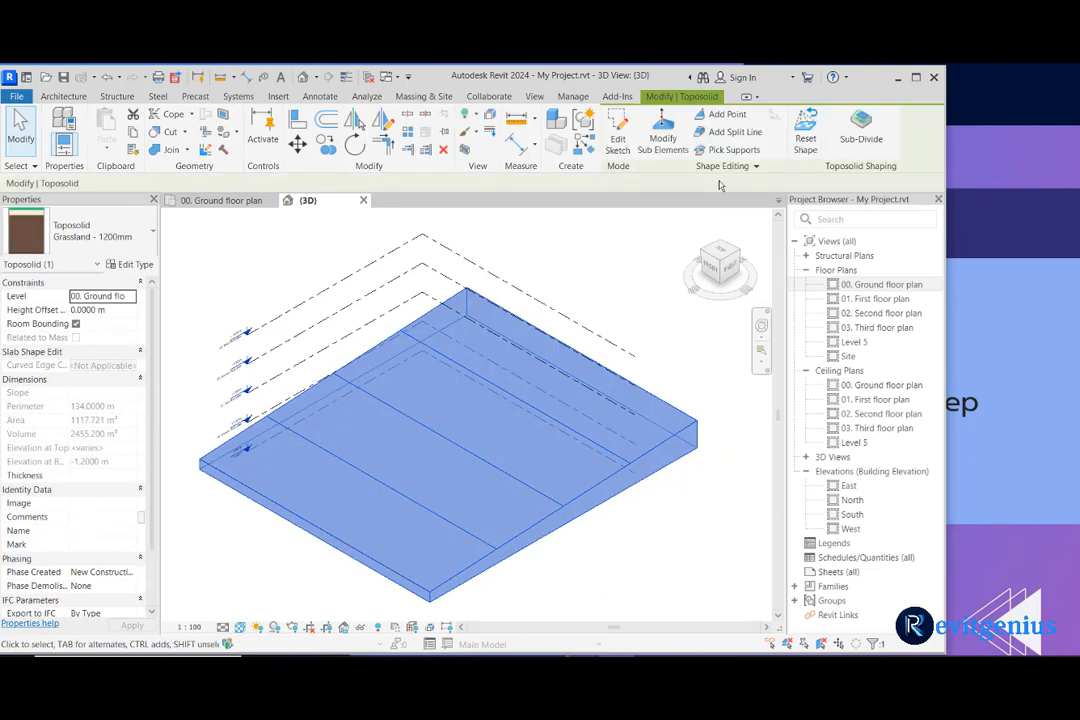
{"action": "left_click", "coordinate": [727, 114]}
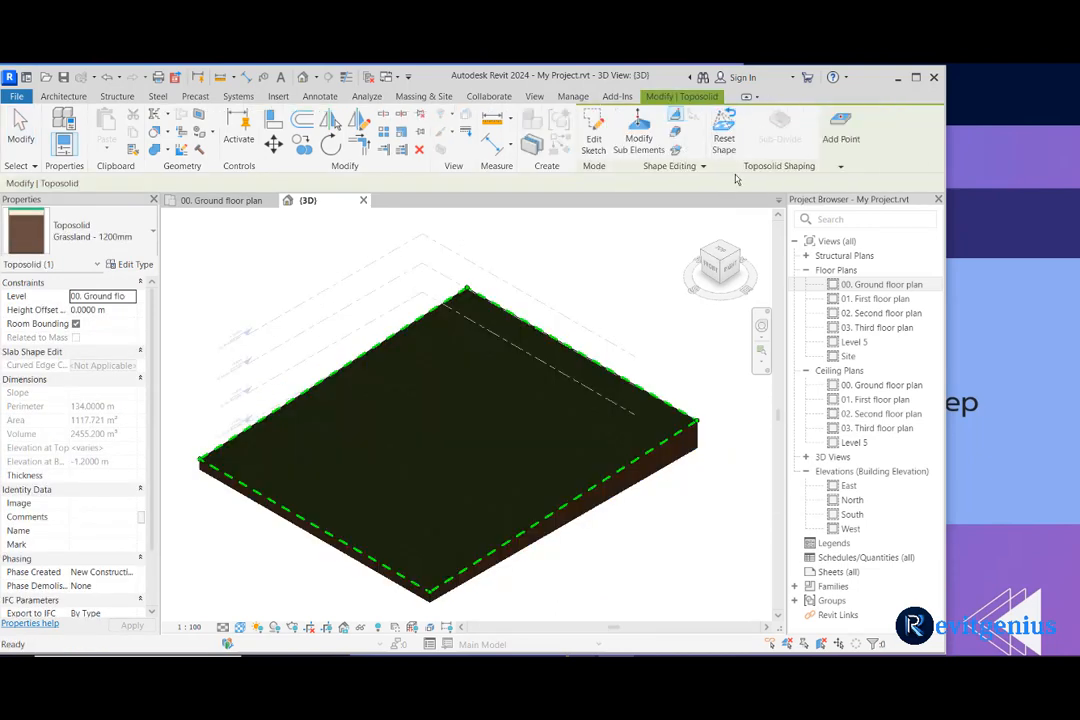
{"action": "left_click", "coordinate": [841, 140]}
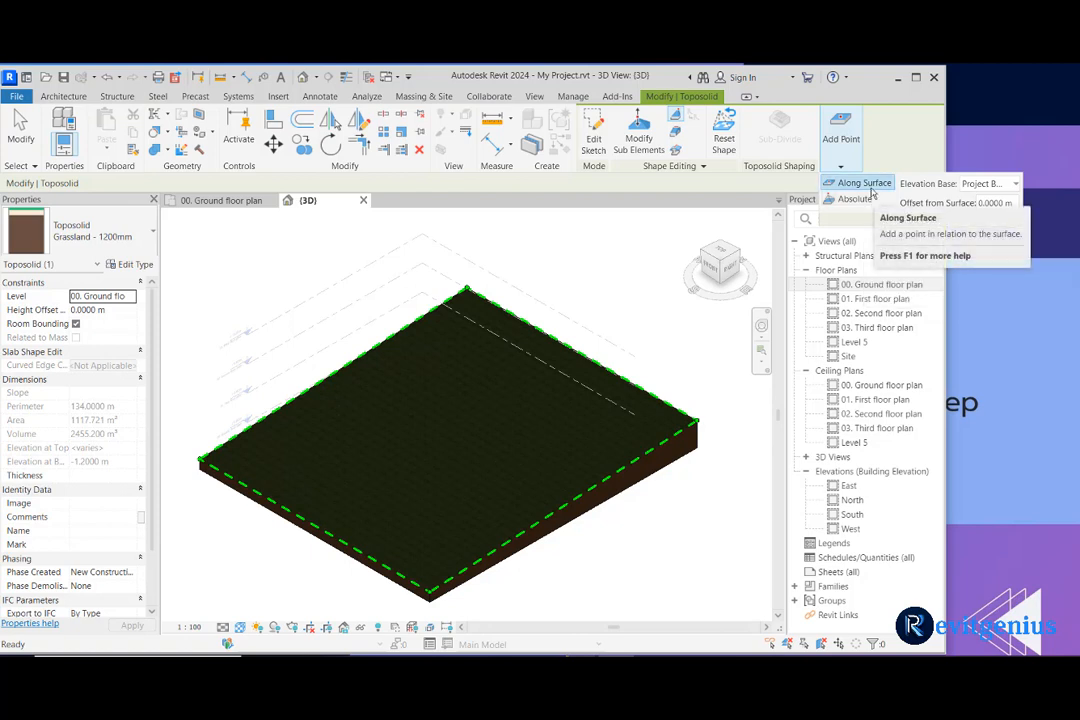
{"action": "left_click", "coordinate": [855, 199]}
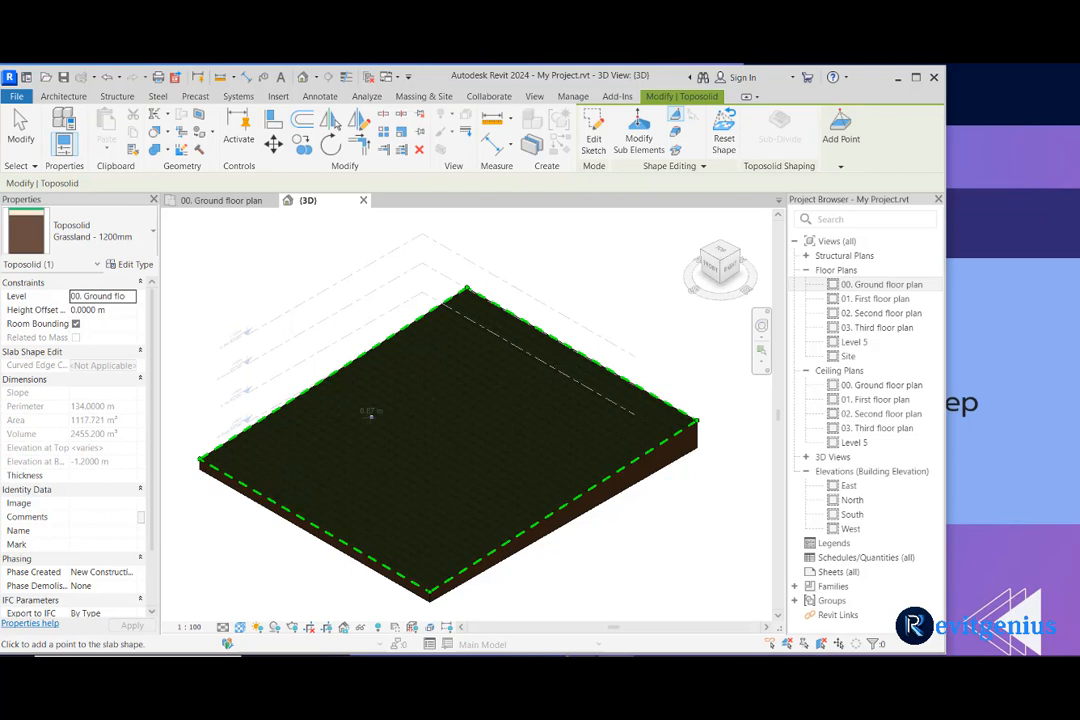
{"action": "left_click", "coordinate": [467, 392]}
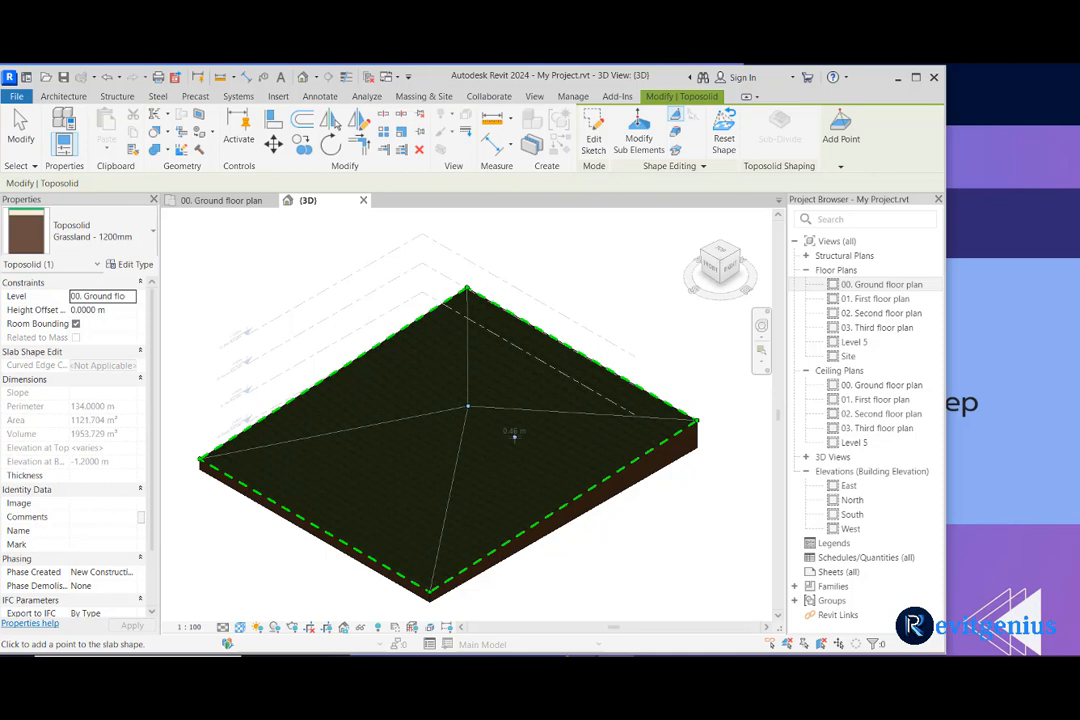
{"action": "left_click", "coordinate": [841, 168]}
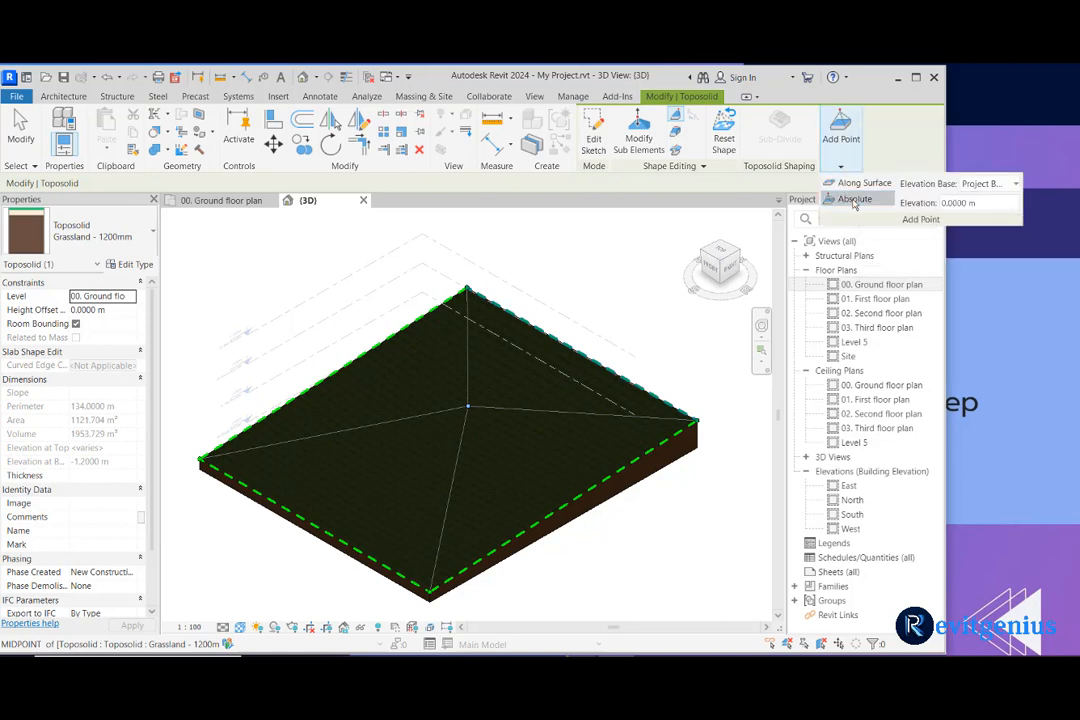
{"action": "left_click", "coordinate": [373, 478]}
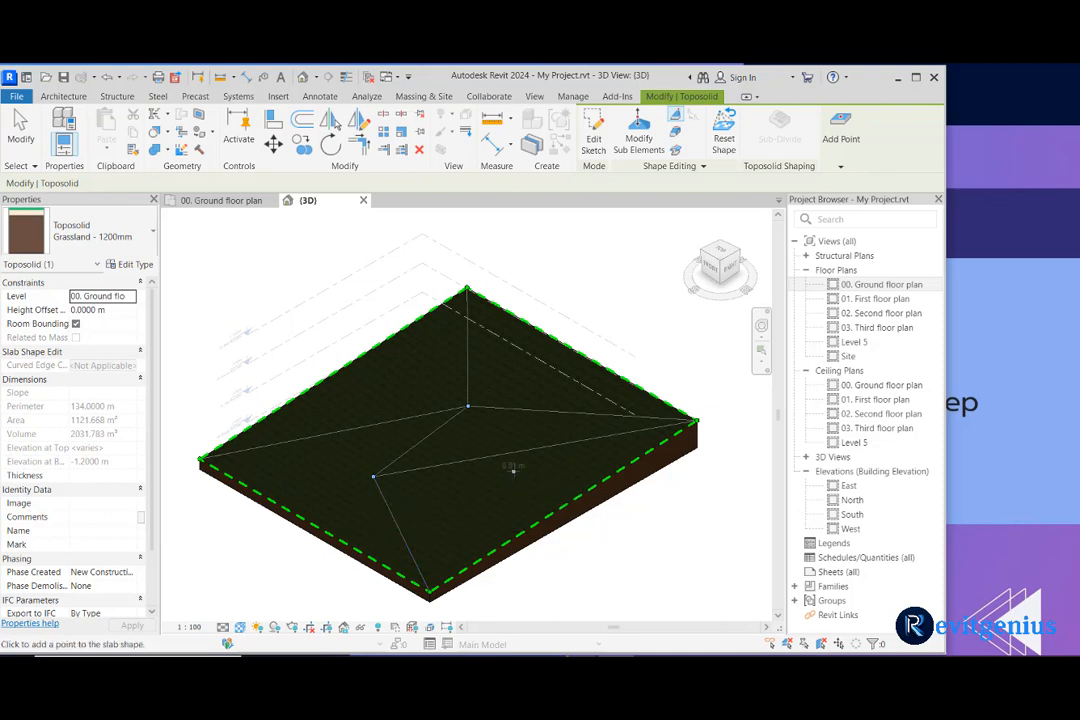
Step: Add an Along Surface point with a 1 m offset from the surface, between the middle point and the rear-right edge
{"action": "left_click", "coordinate": [841, 168]}
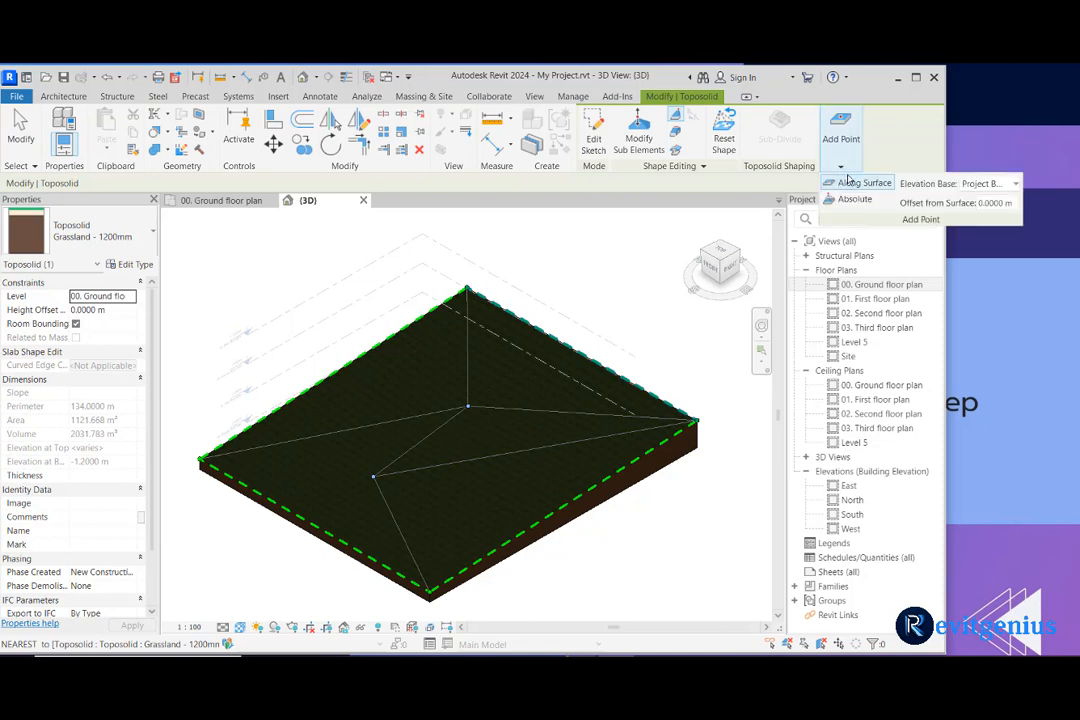
{"action": "left_click", "coordinate": [1014, 184]}
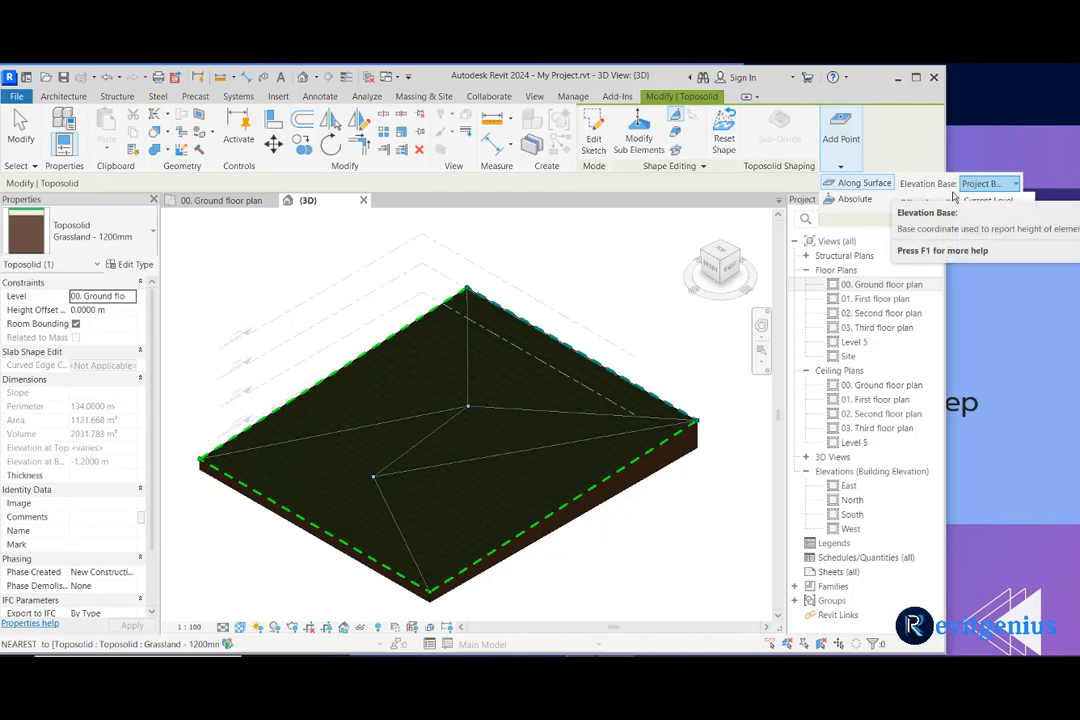
{"action": "left_click", "coordinate": [997, 216]}
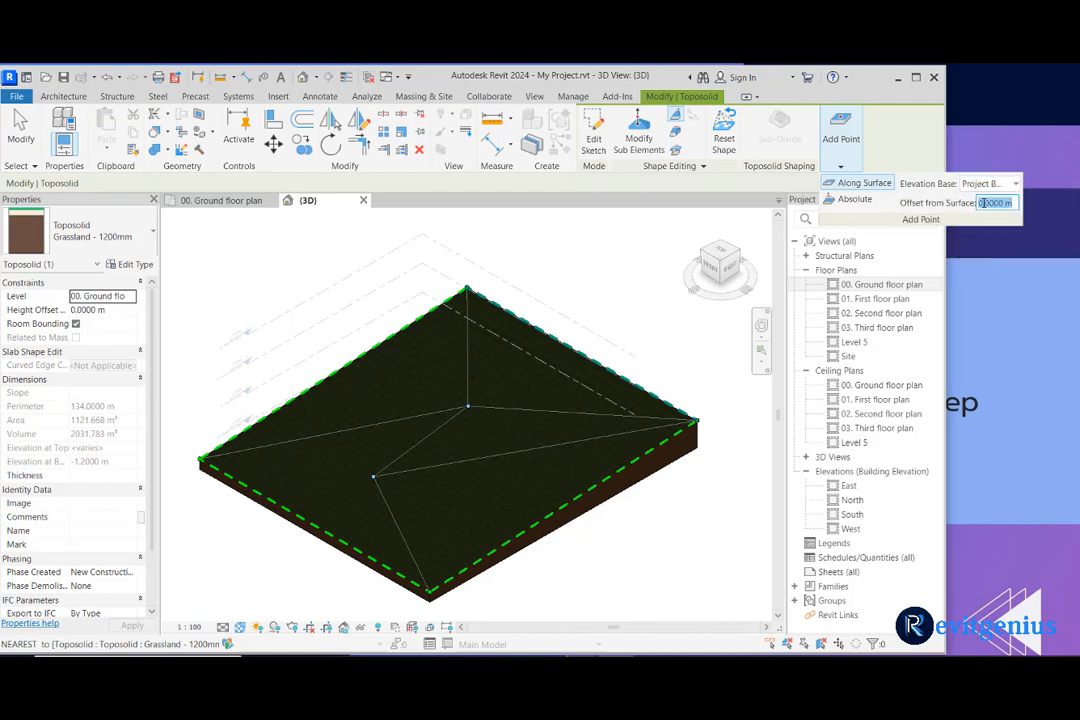
{"action": "left_click", "coordinate": [985, 206]}
{"action": "type", "text": "1"}
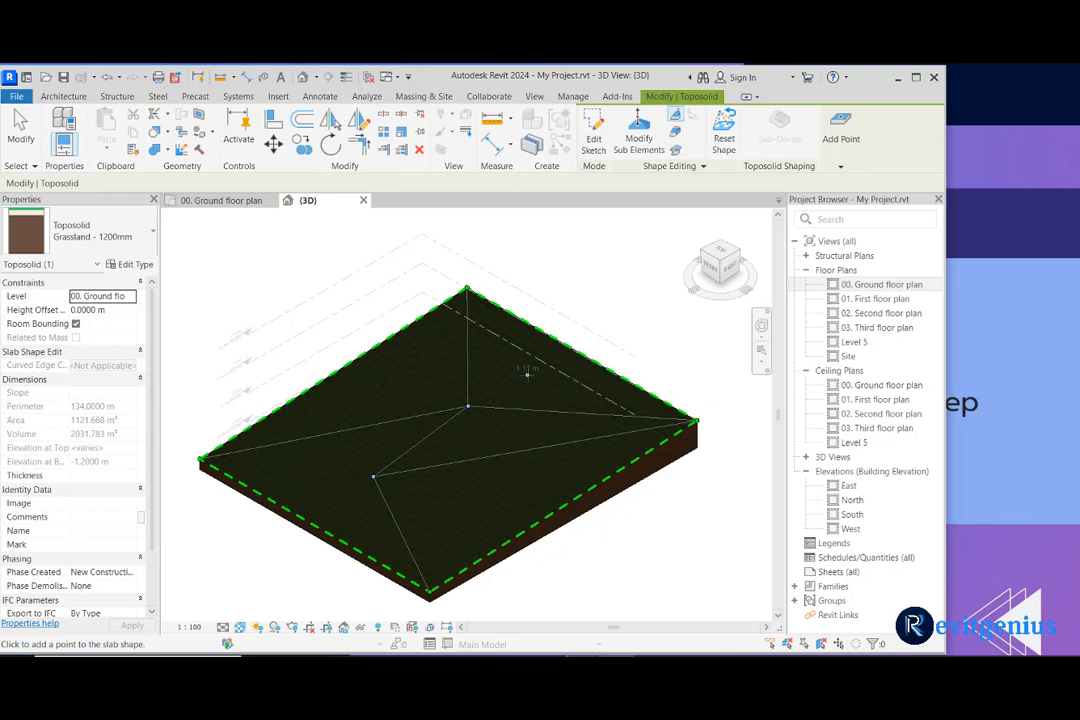
{"action": "left_click", "coordinate": [527, 370]}
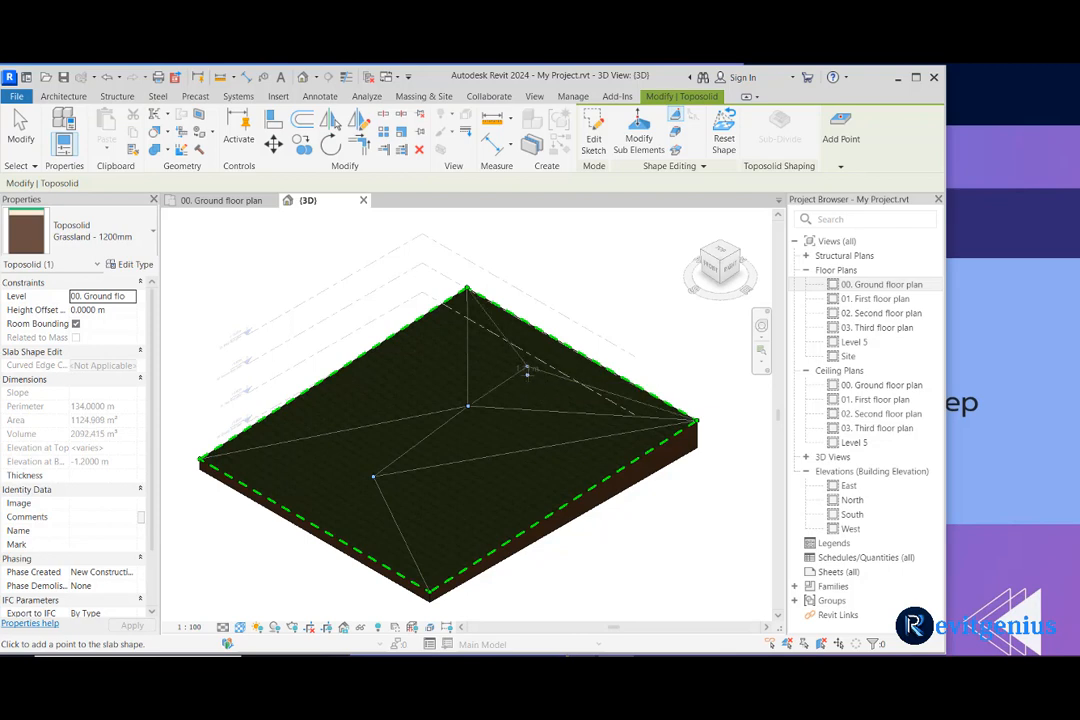
Step: Add a point at an absolute elevation of 4 m near the toposolid's rear-left edge and select it to check its elevation
{"action": "left_click", "coordinate": [840, 166]}
{"action": "left_click", "coordinate": [855, 199]}
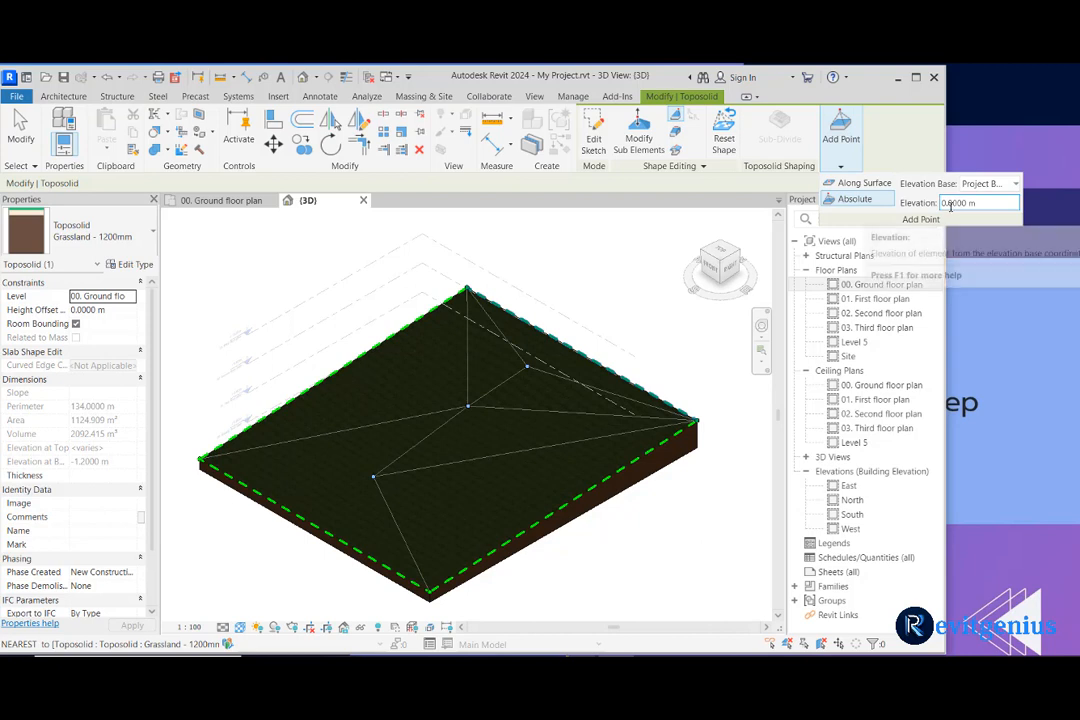
{"action": "left_click", "coordinate": [950, 203]}
{"action": "type", "text": "4"}
{"action": "key", "text": "Return"}
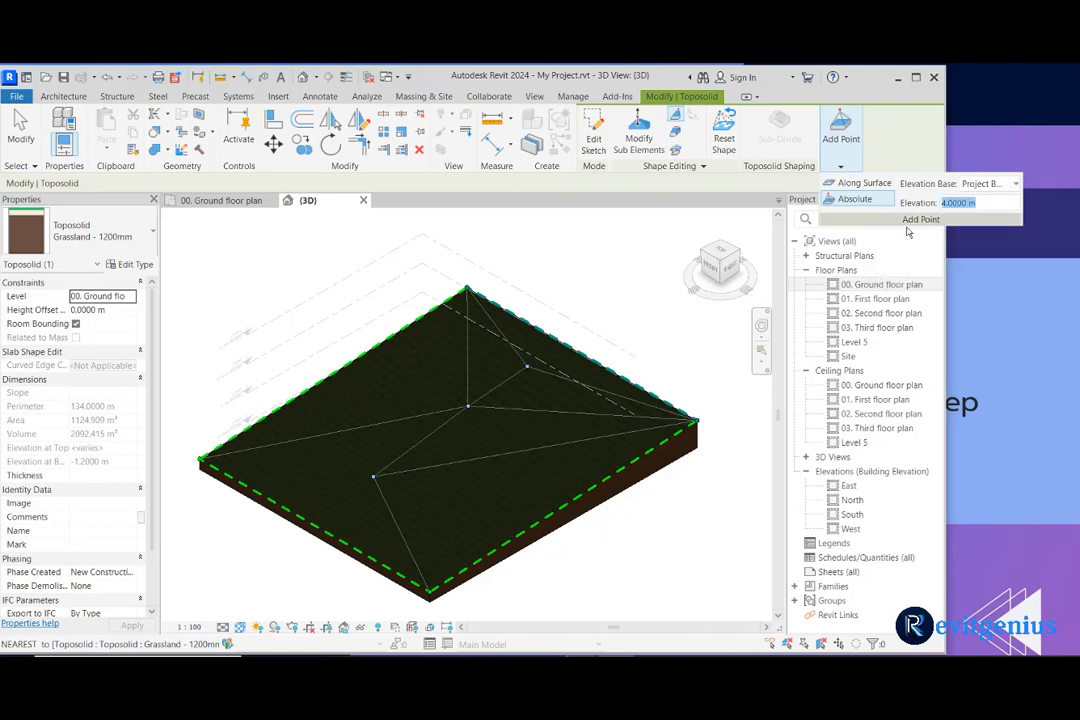
{"action": "left_click", "coordinate": [393, 368]}
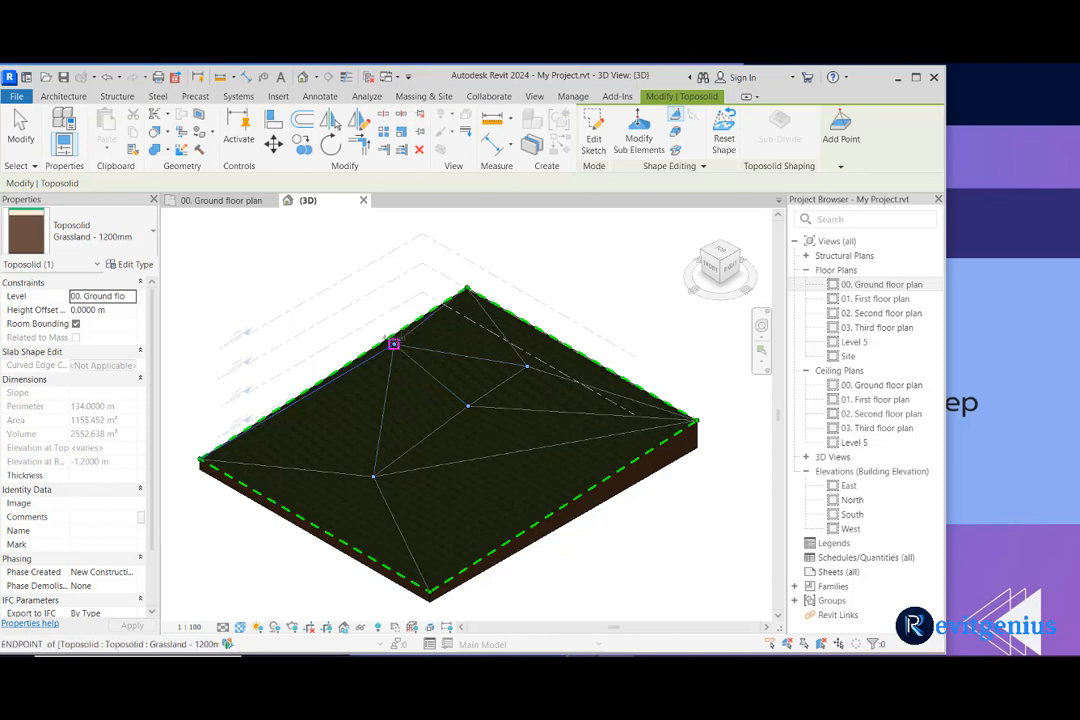
{"action": "scroll", "coordinate": [393, 344], "scroll_direction": "up", "scroll_amount": 3}
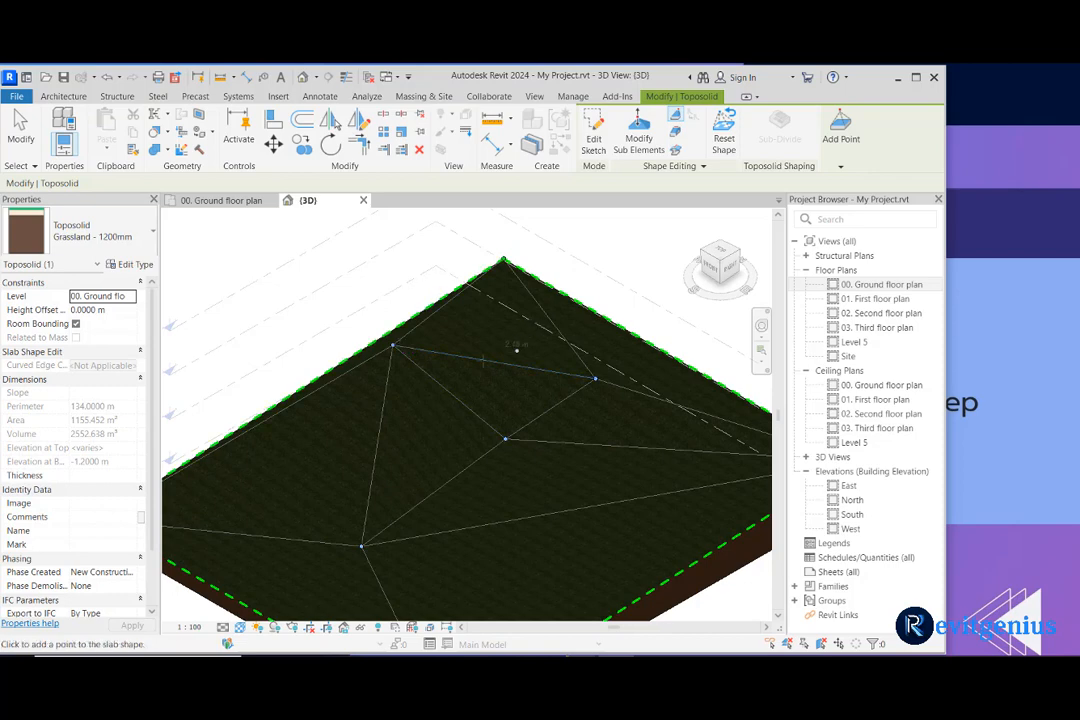
{"action": "key", "text": "Escape"}
{"action": "left_click", "coordinate": [393, 347]}
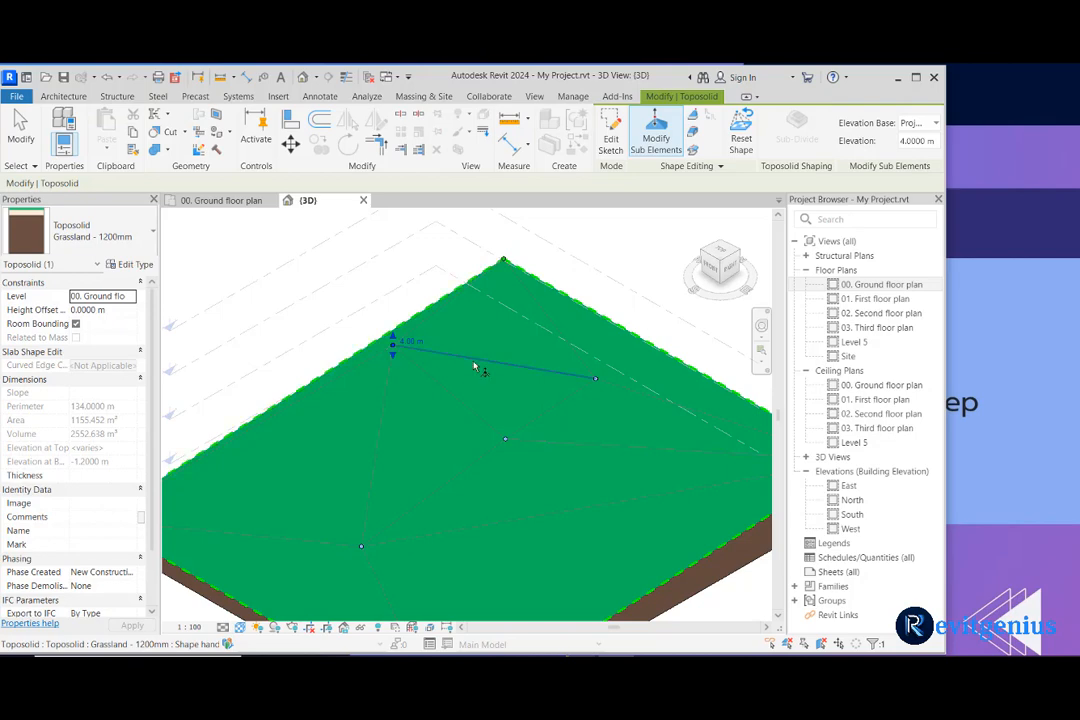
{"action": "scroll", "coordinate": [513, 321], "scroll_direction": "down", "scroll_amount": 2}
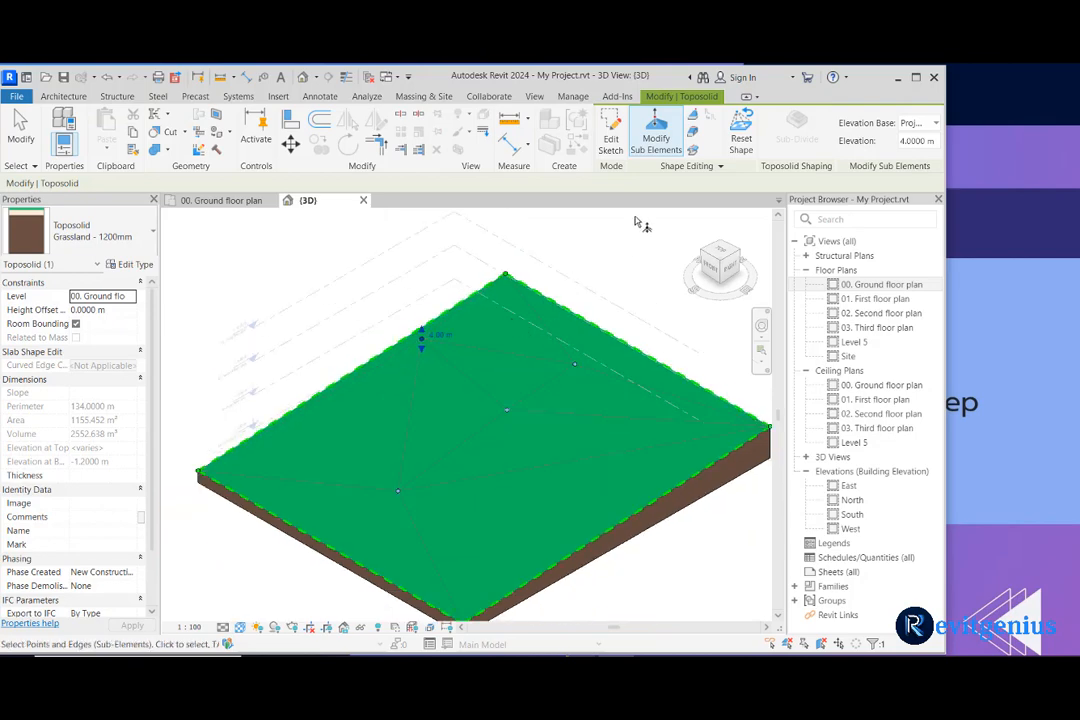
Step: Add two split lines to the toposolid, a long one from the rear-right to the front-left edge and a short one across the left corner
{"action": "key", "text": "Escape"}
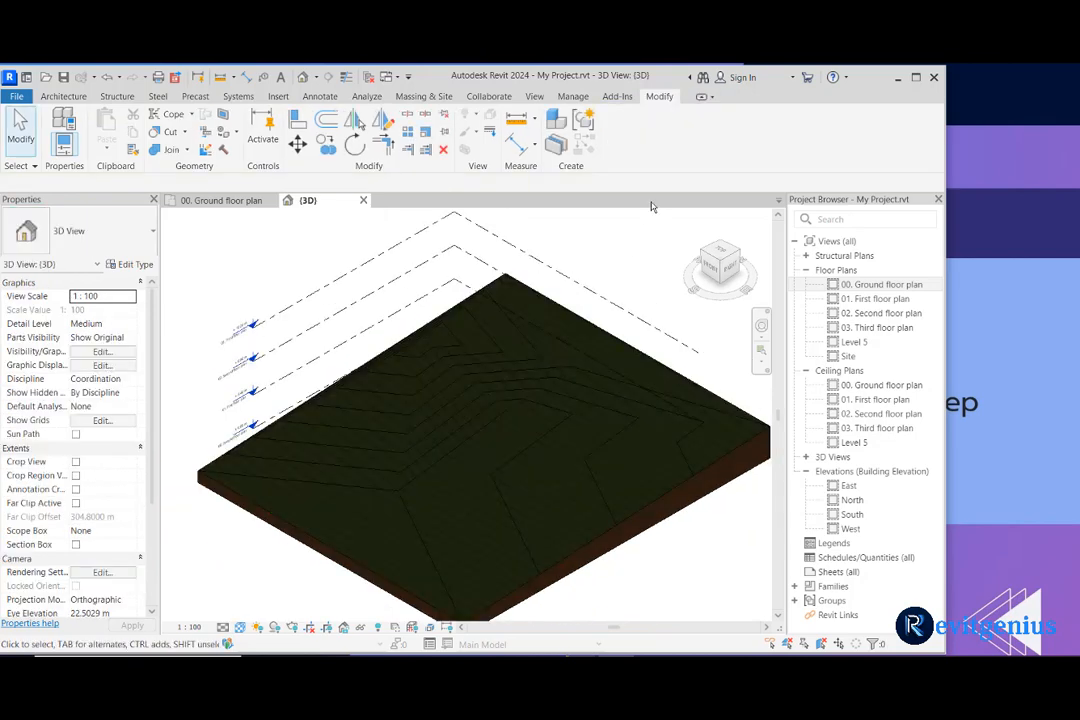
{"action": "left_click", "coordinate": [547, 340]}
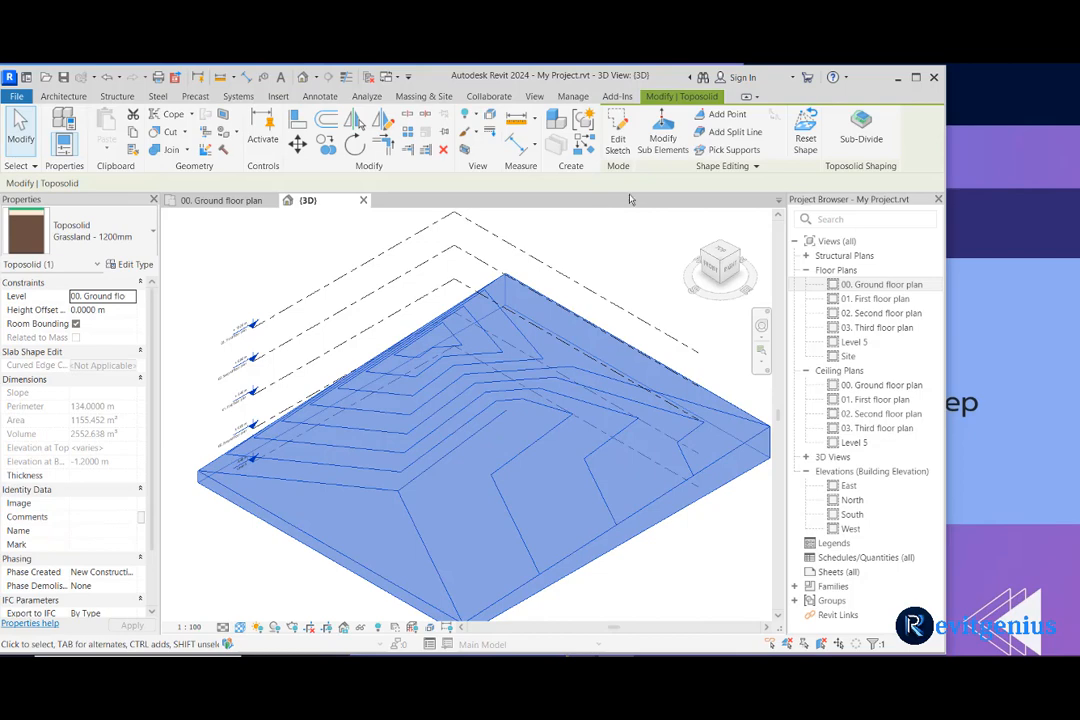
{"action": "left_click", "coordinate": [735, 131]}
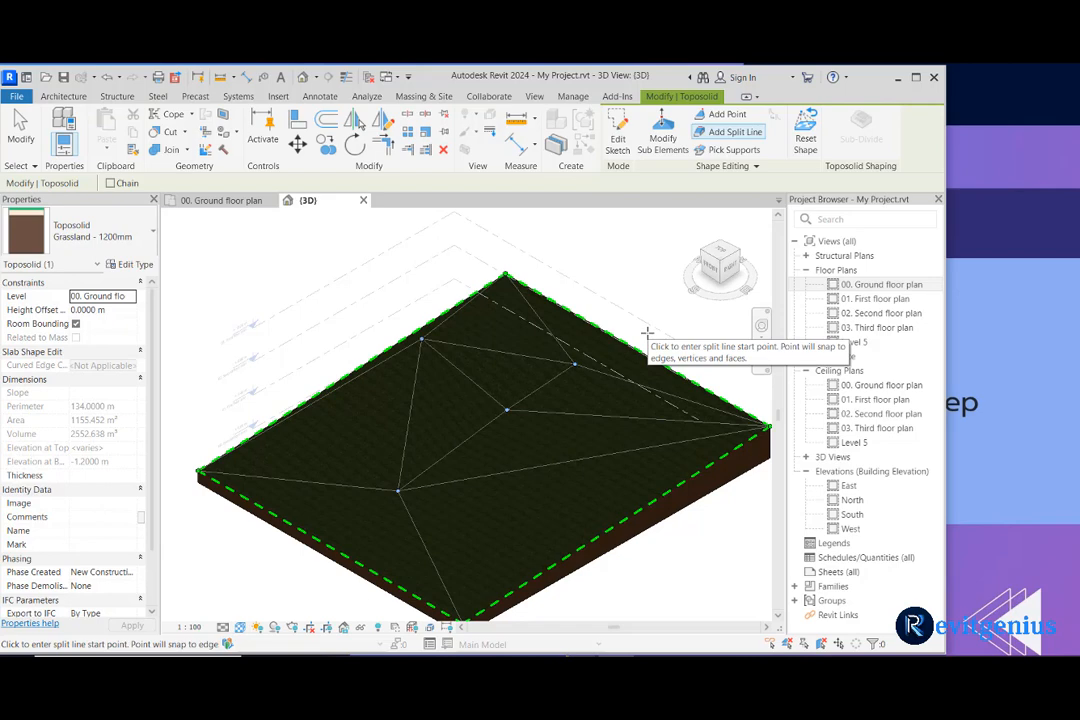
{"action": "left_click", "coordinate": [672, 371]}
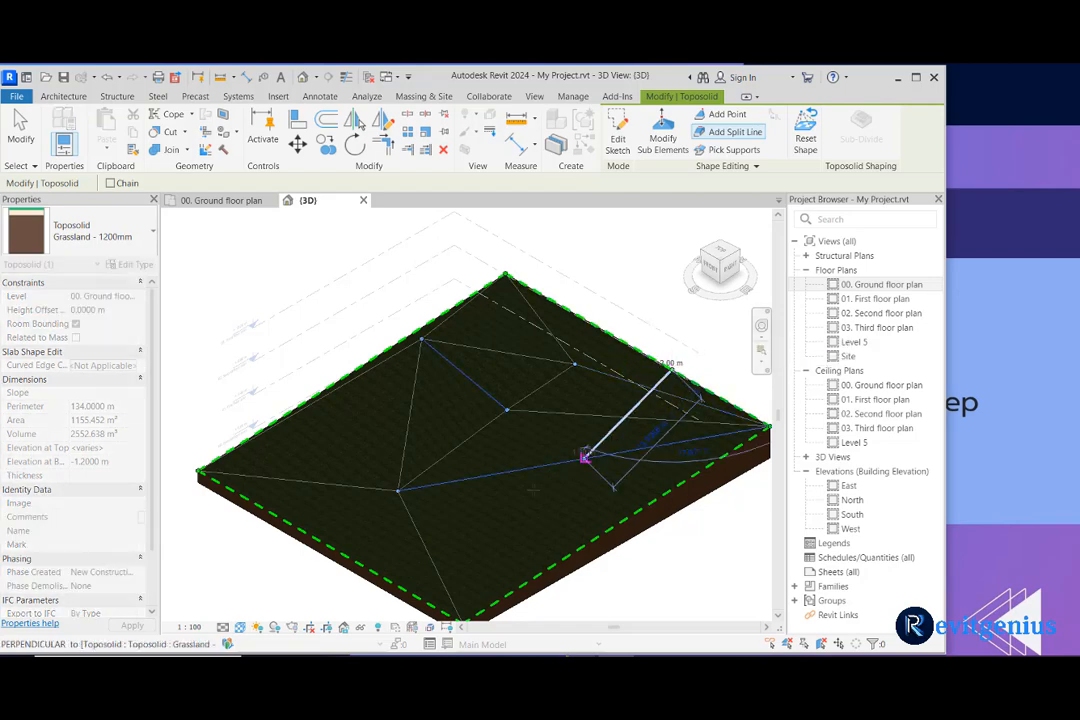
{"action": "left_click", "coordinate": [357, 555]}
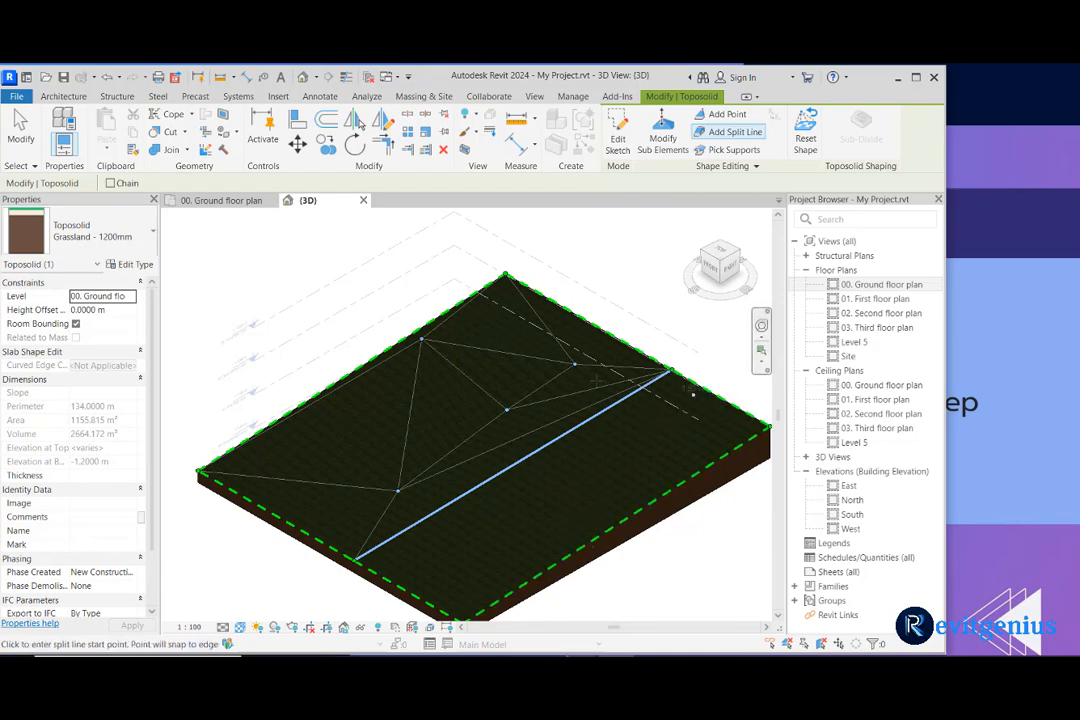
{"action": "left_click", "coordinate": [290, 415]}
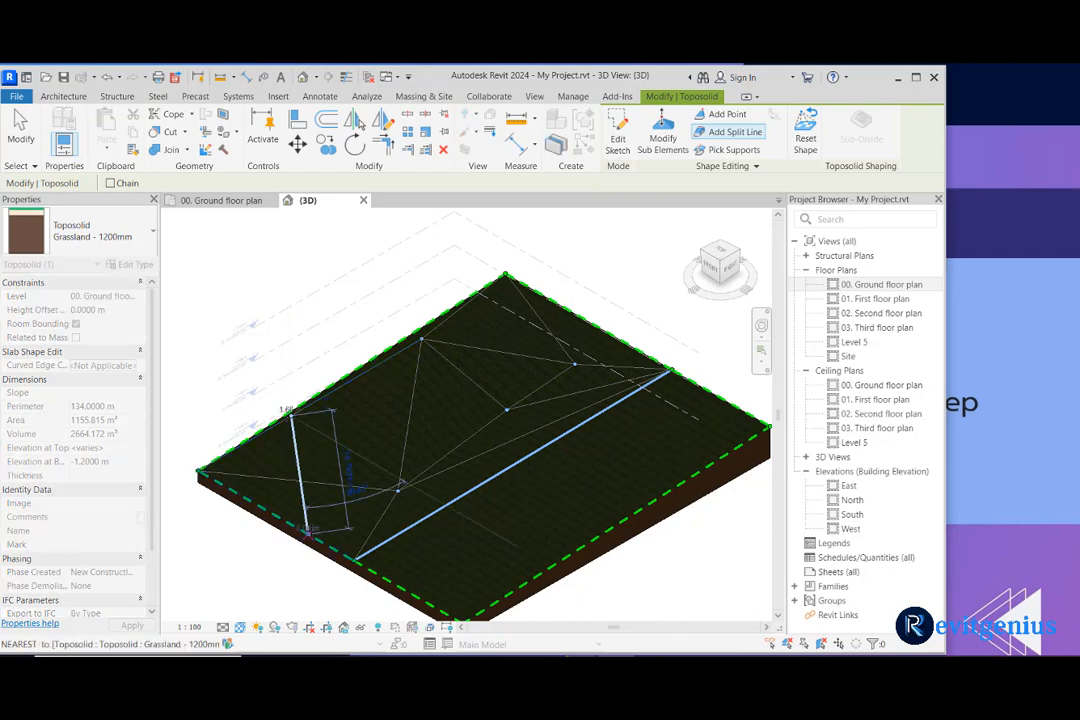
{"action": "left_click", "coordinate": [313, 536]}
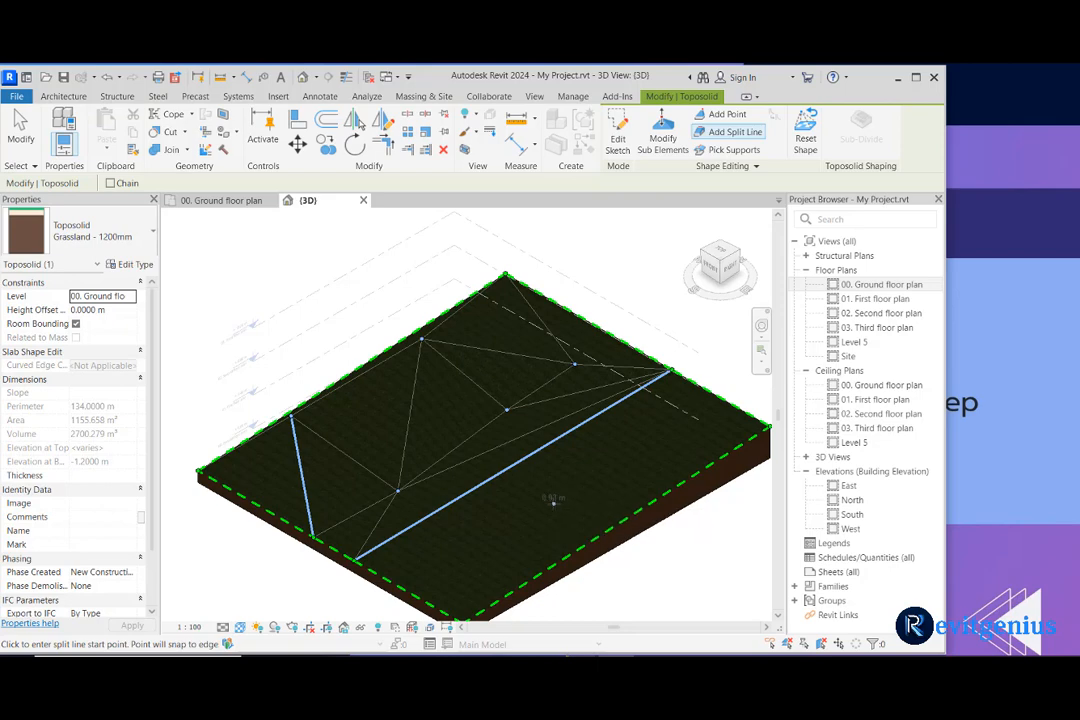
{"action": "key", "text": "Escape"}
{"action": "key", "text": "Escape"}
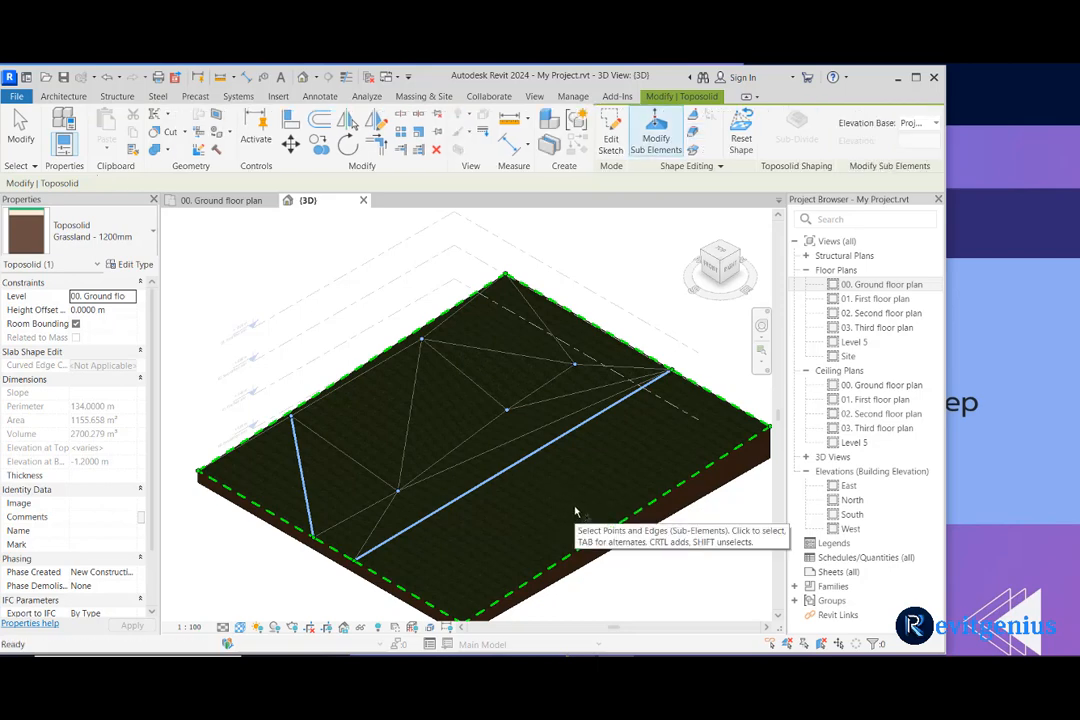
Step: Delete the short split line across the toposolid's left corner by editing its sub-elements
{"action": "left_click", "coordinate": [577, 512]}
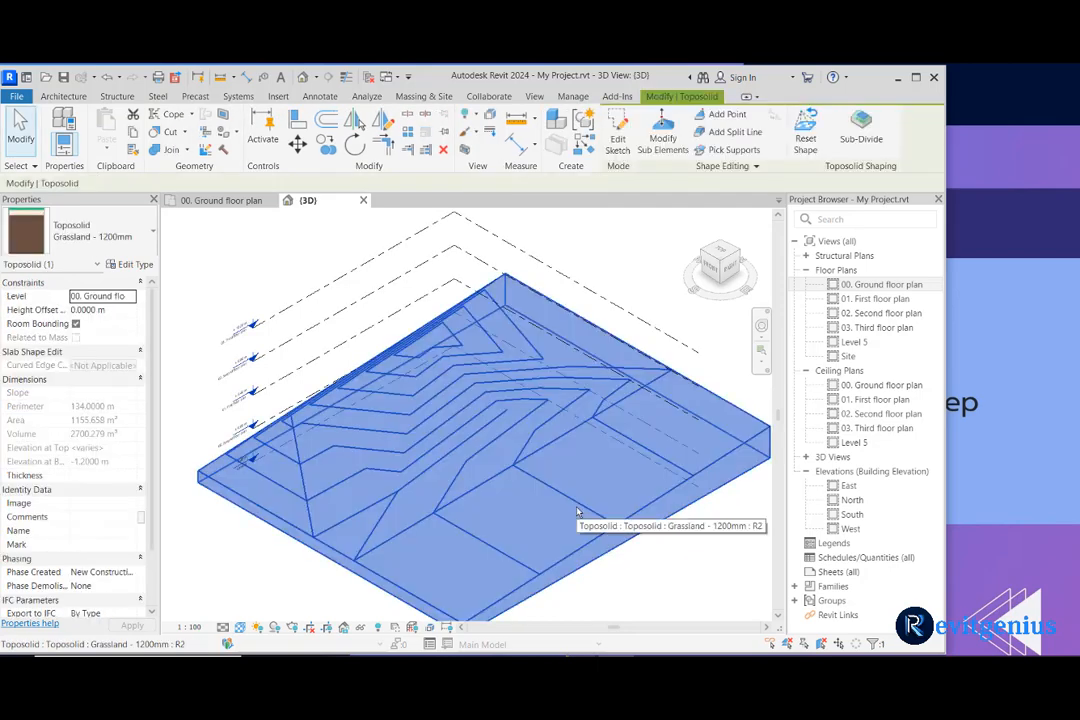
{"action": "left_click", "coordinate": [656, 138]}
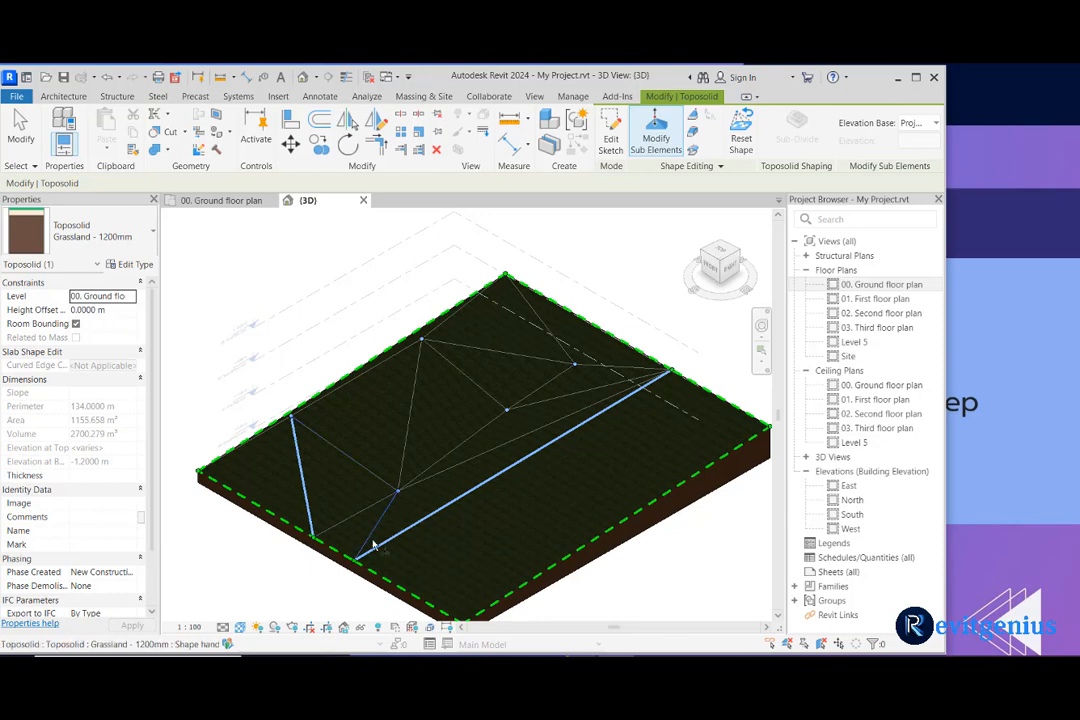
{"action": "left_click", "coordinate": [300, 528]}
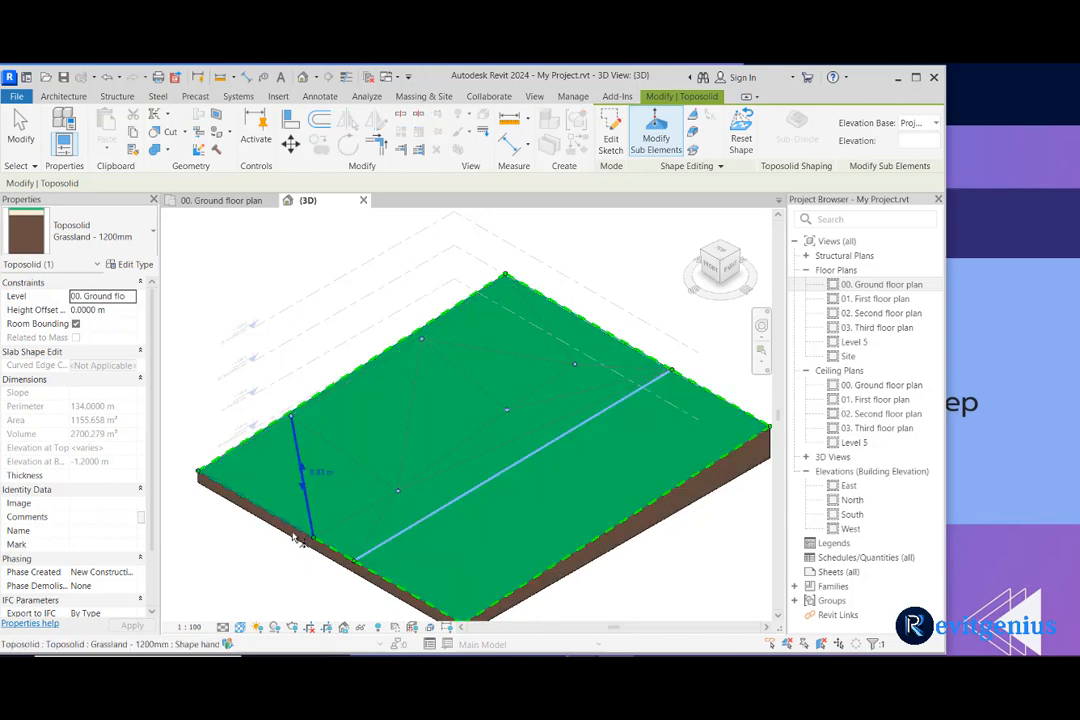
{"action": "key", "text": "Escape"}
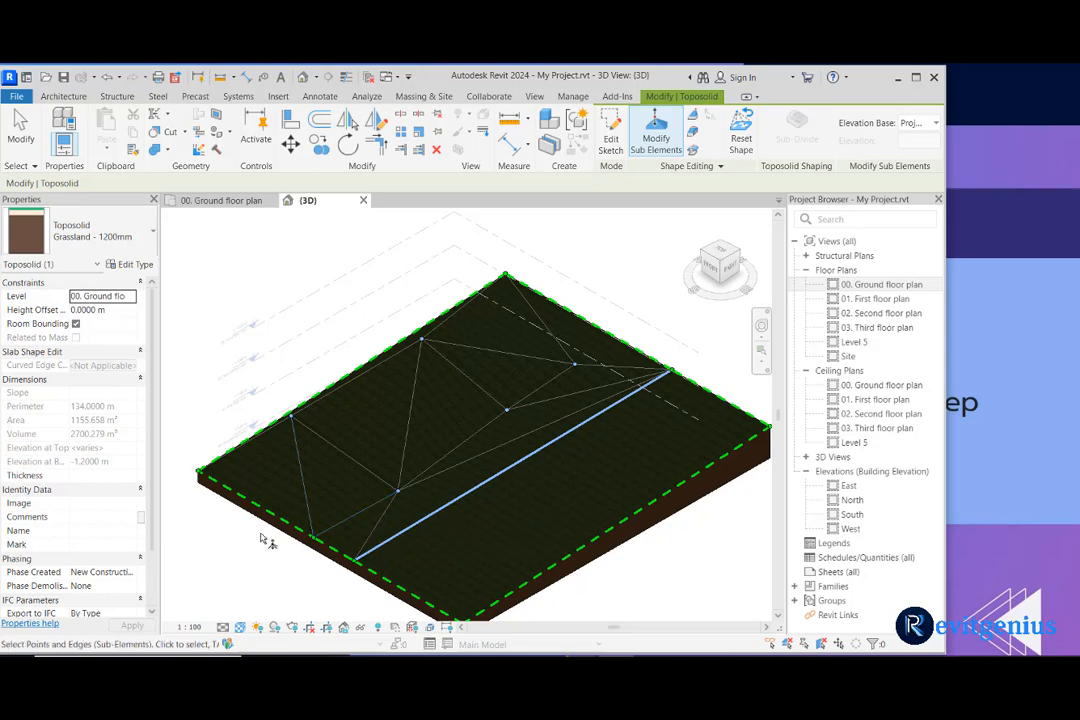
{"action": "left_click", "coordinate": [656, 136]}
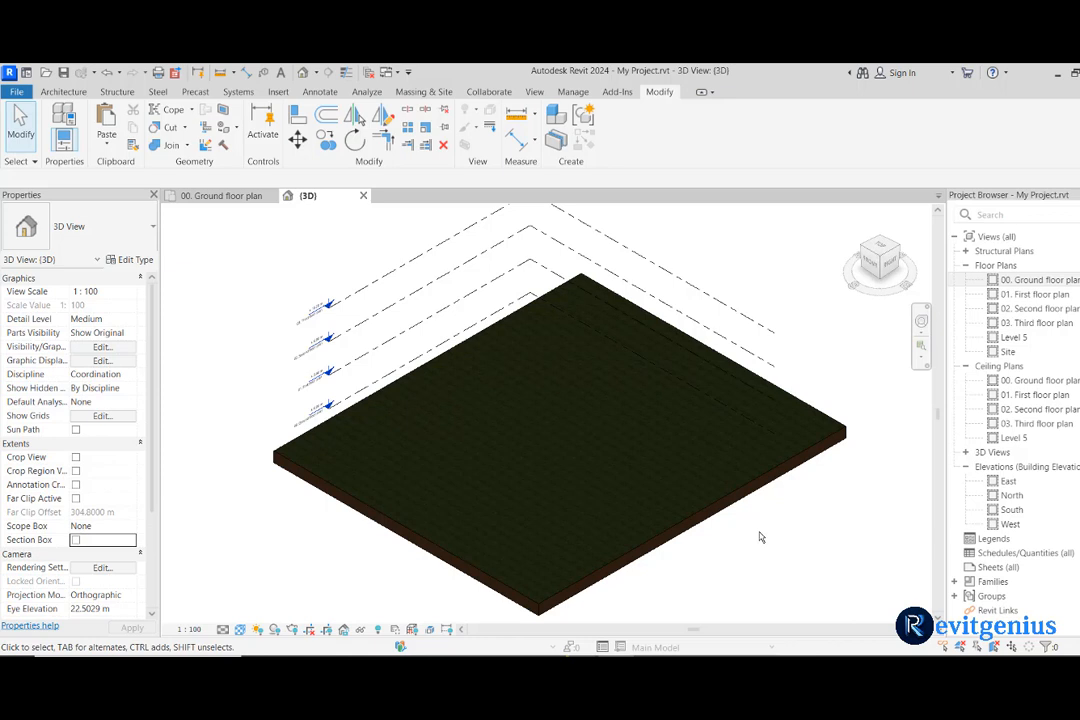
Step: Examine the layer functions, materials, thicknesses and variable setting in the structure of the Grassland - 1200mm toposolid type
{"action": "left_click", "coordinate": [698, 517]}
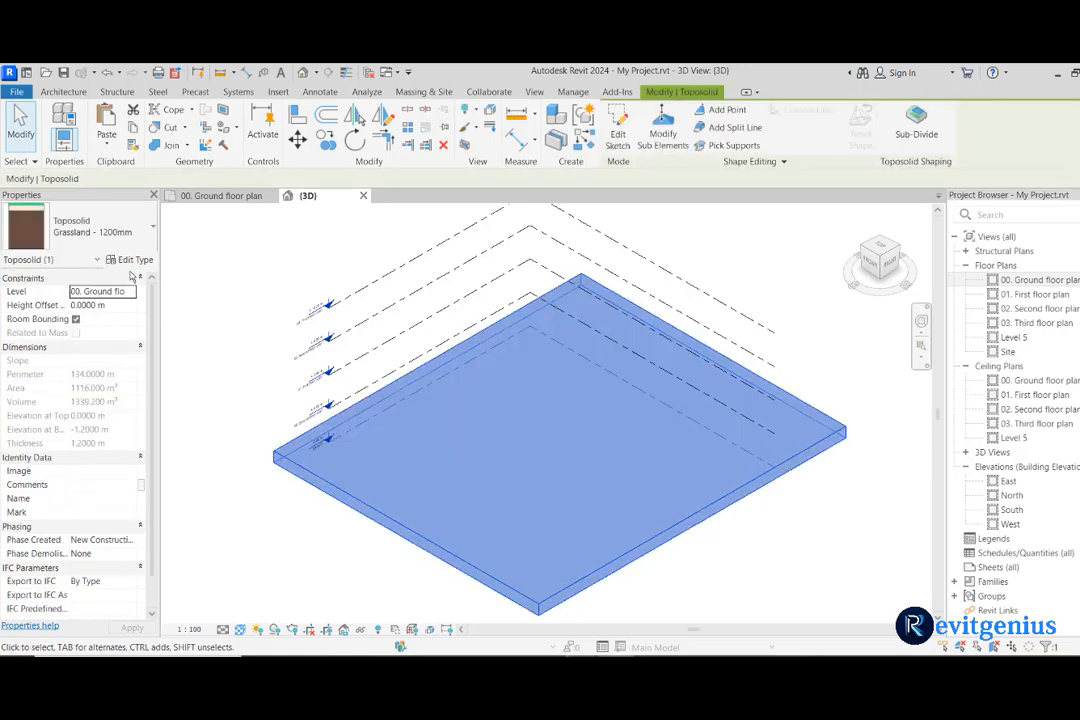
{"action": "left_click", "coordinate": [128, 259]}
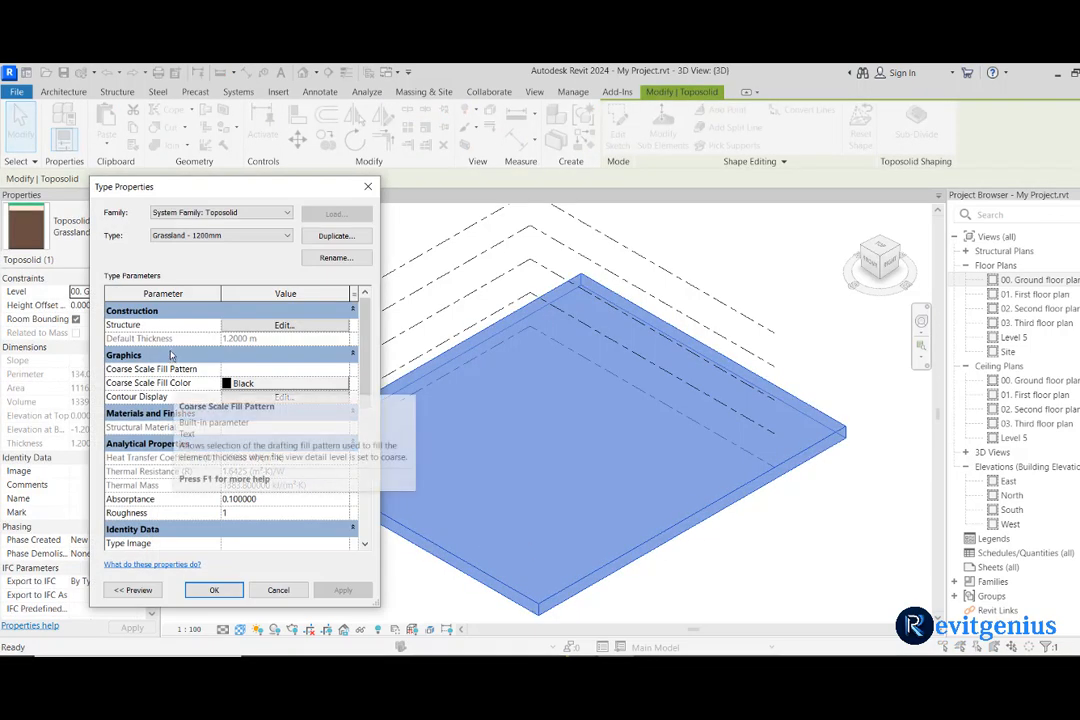
{"action": "left_click", "coordinate": [284, 325]}
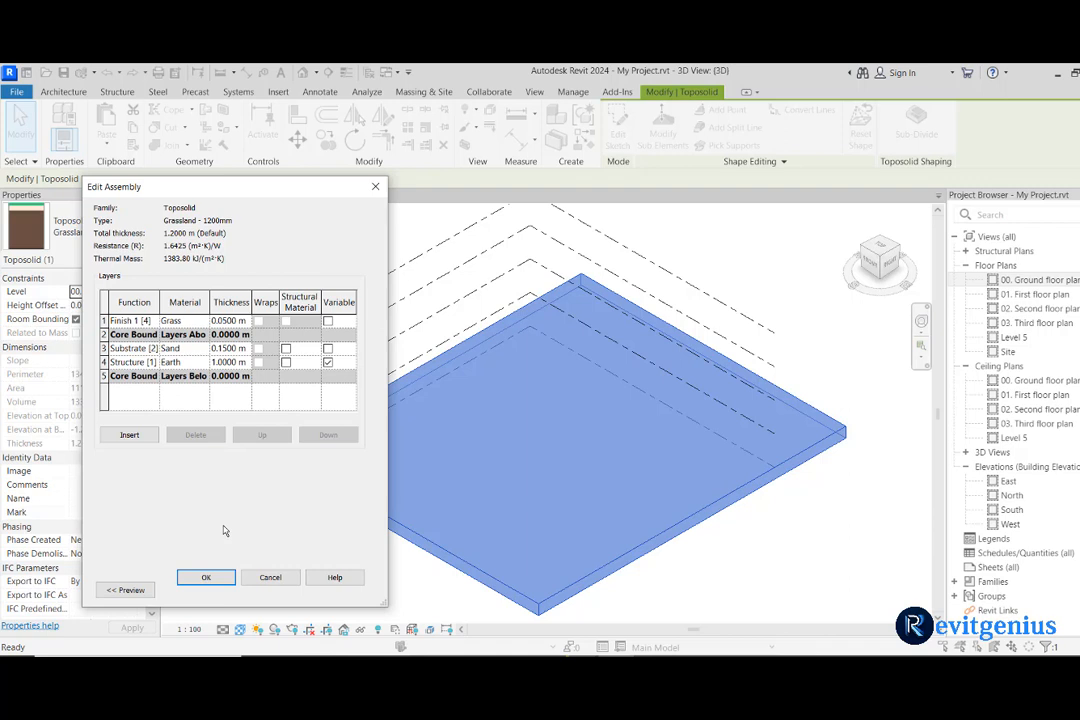
{"action": "left_click", "coordinate": [209, 578]}
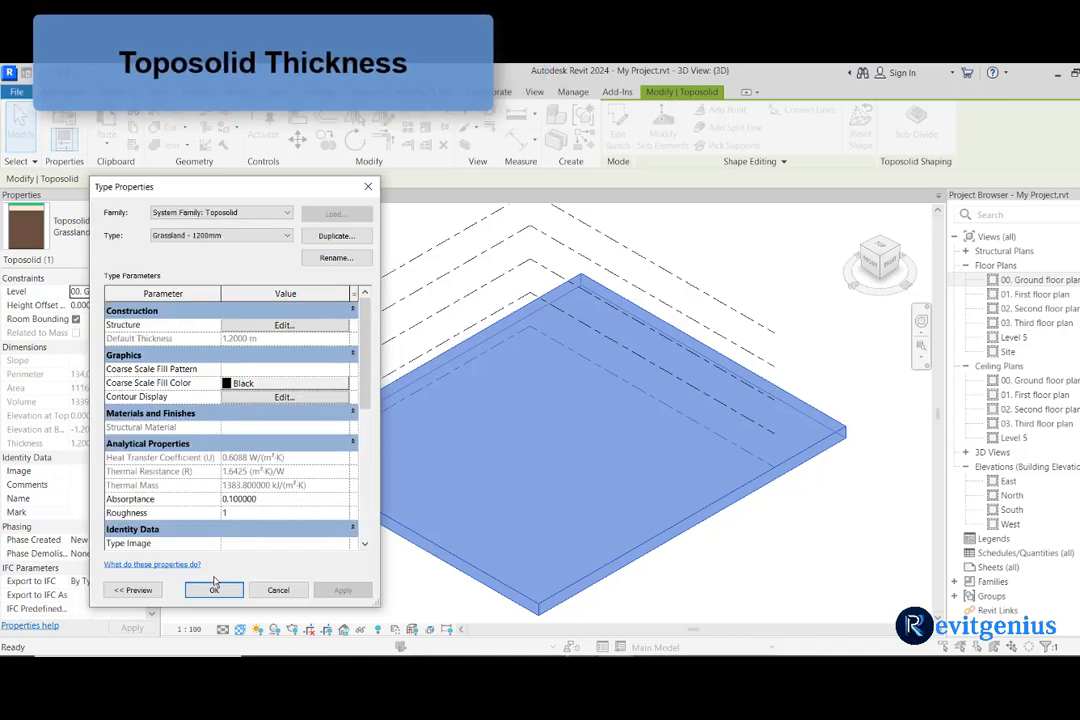
{"action": "left_click", "coordinate": [213, 590]}
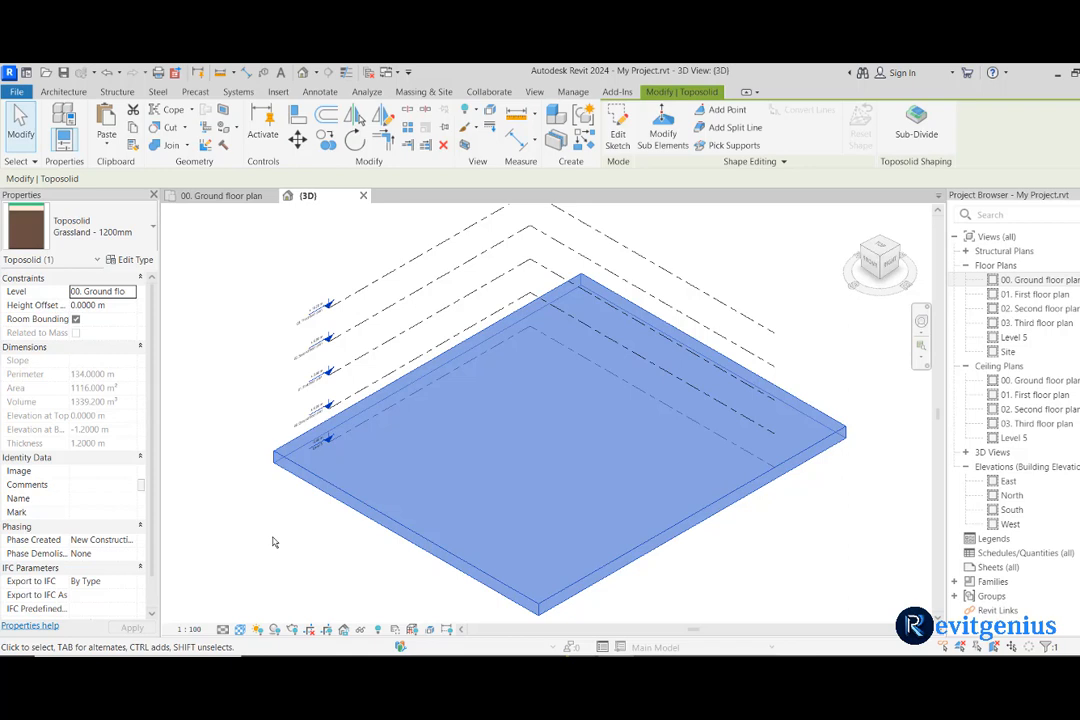
{"action": "left_click", "coordinate": [273, 542]}
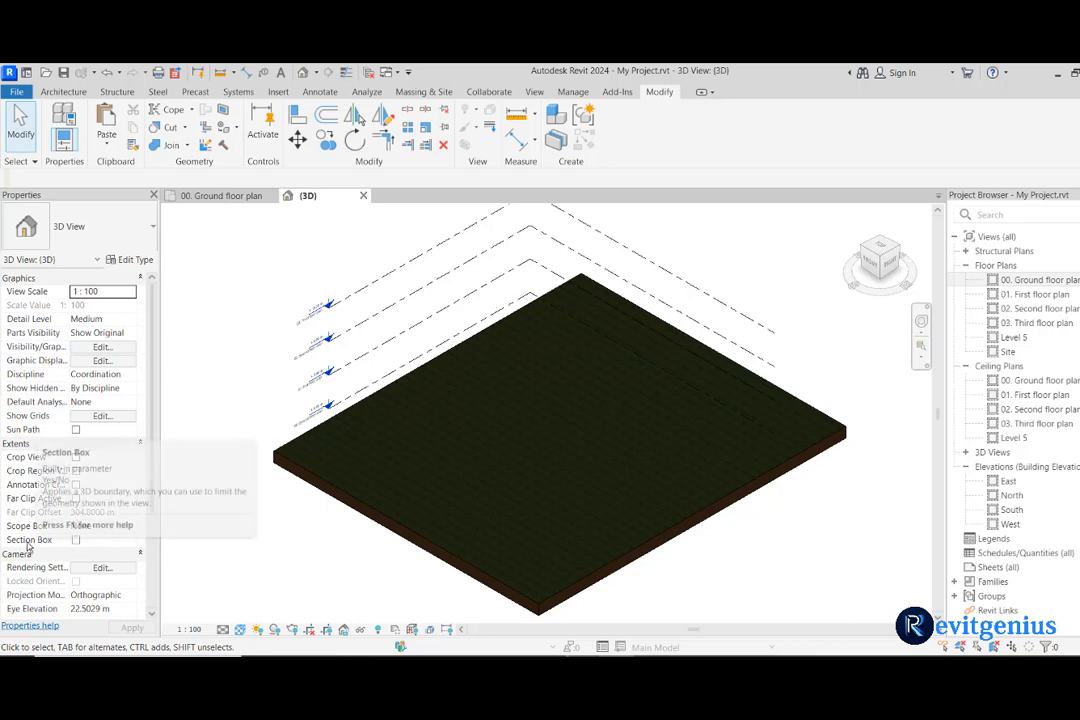
Step: Enable the 3D view's section box and pull its front-right face into the toposolid to inspect the cut layers
{"action": "left_click", "coordinate": [76, 540]}
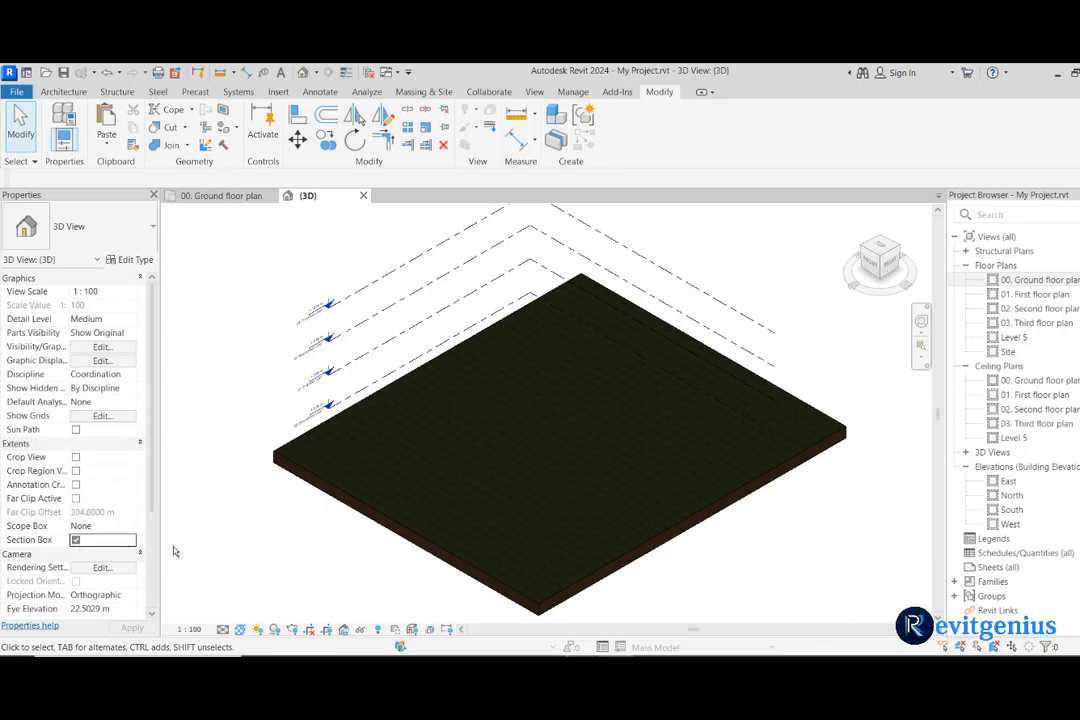
{"action": "scroll", "coordinate": [380, 531], "scroll_direction": "down", "scroll_amount": 3}
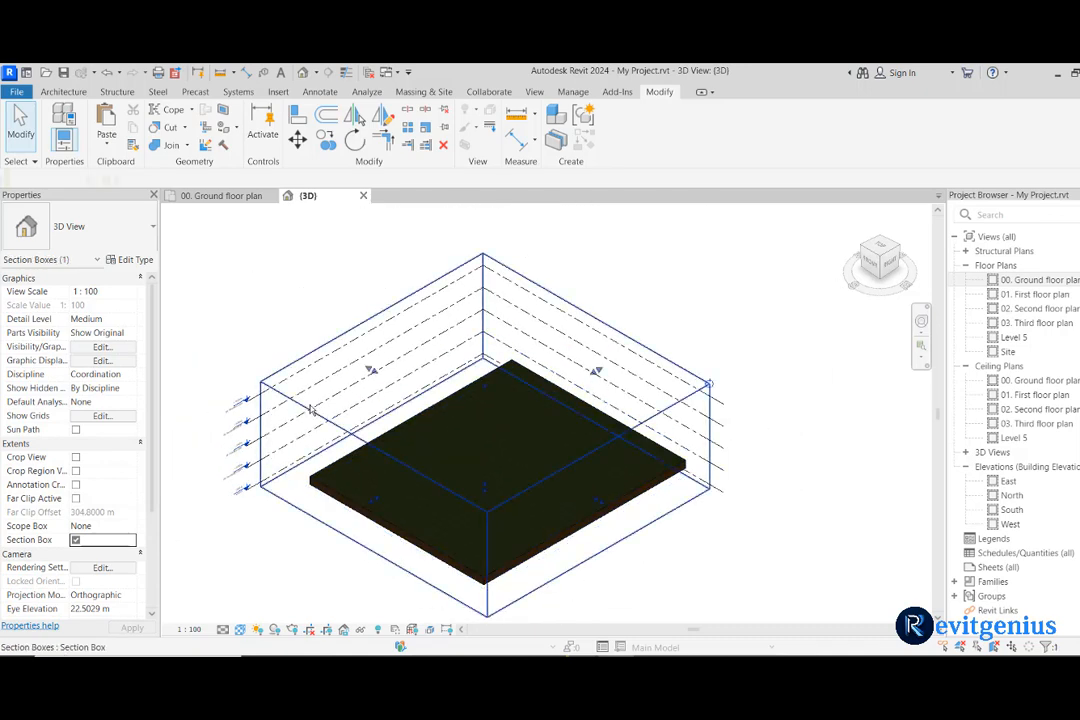
{"action": "left_click", "coordinate": [313, 410]}
{"action": "left_click_drag", "start_coordinate": [598, 503], "coordinate": [477, 569]}
{"action": "scroll", "coordinate": [477, 569], "scroll_direction": "up", "scroll_amount": 5}
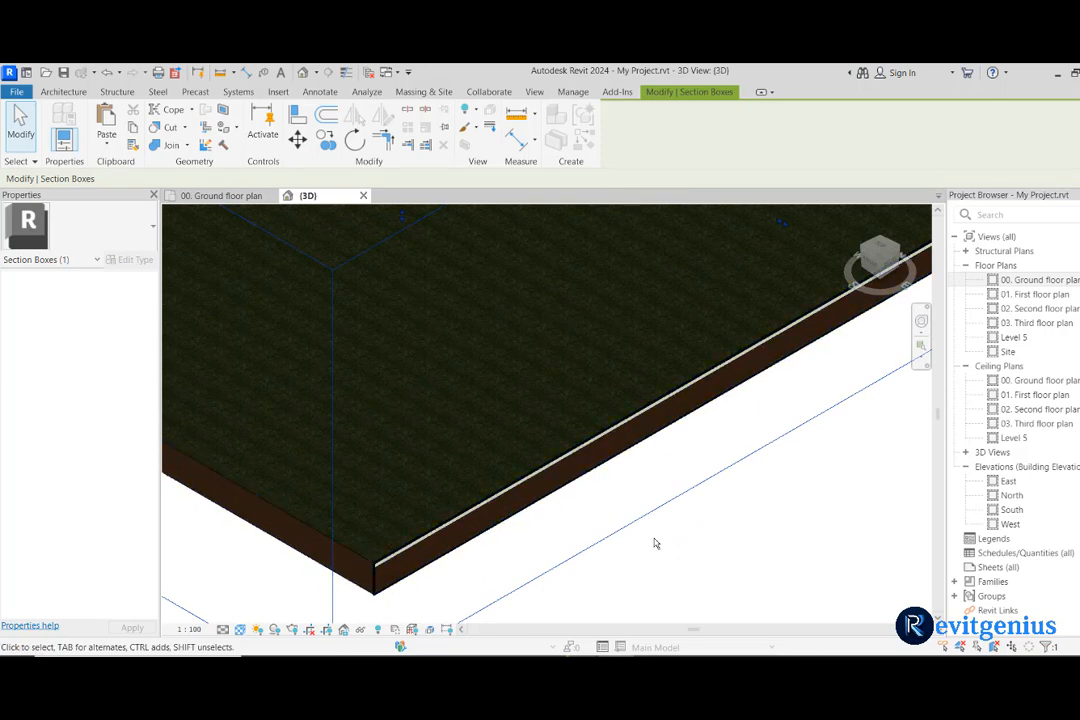
{"action": "scroll", "coordinate": [655, 543], "scroll_direction": "down", "scroll_amount": 5}
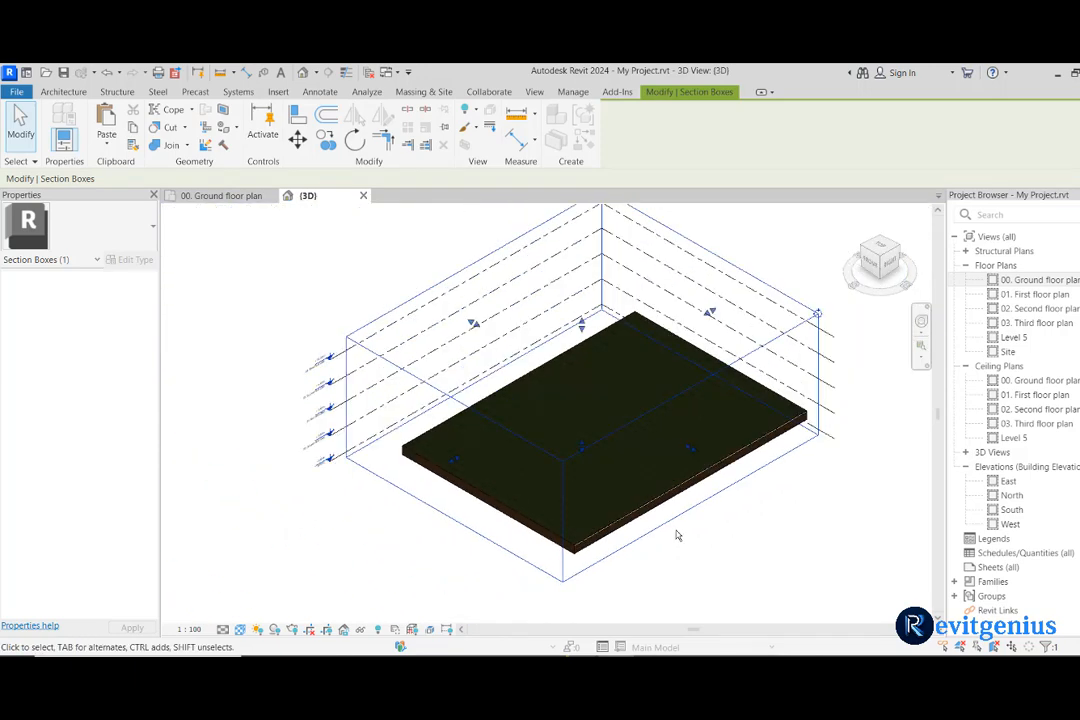
Step: Deselect the section box and turn it off in the 3D view's extents
{"action": "left_click", "coordinate": [731, 513]}
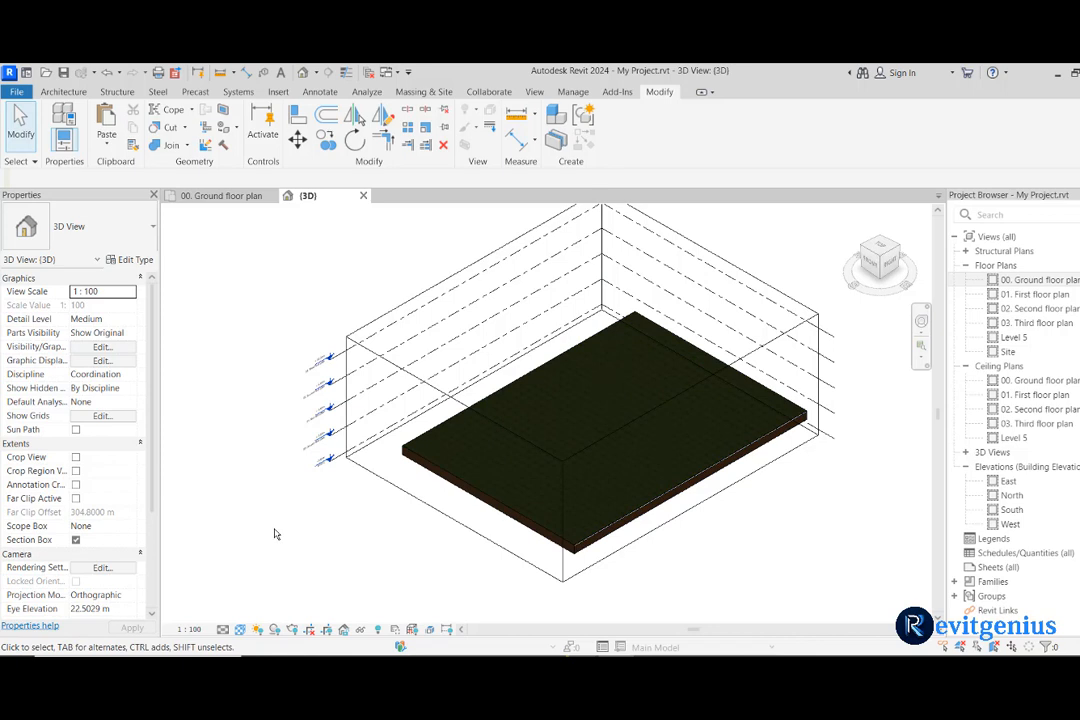
{"action": "left_click", "coordinate": [84, 540]}
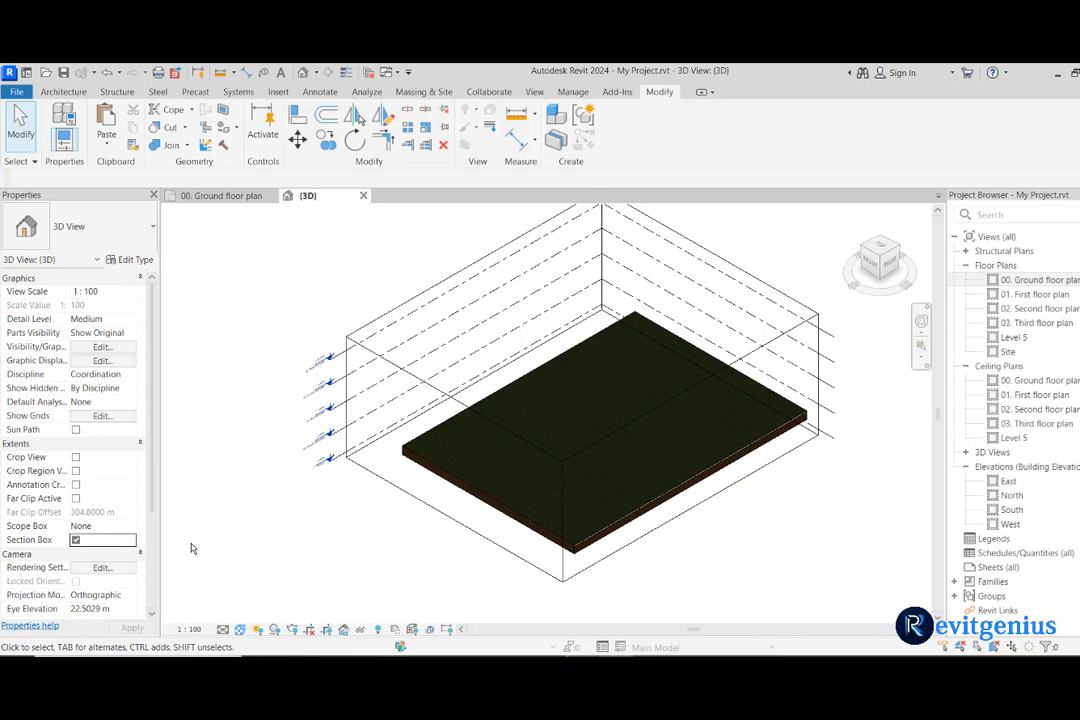
{"action": "left_click", "coordinate": [75, 540]}
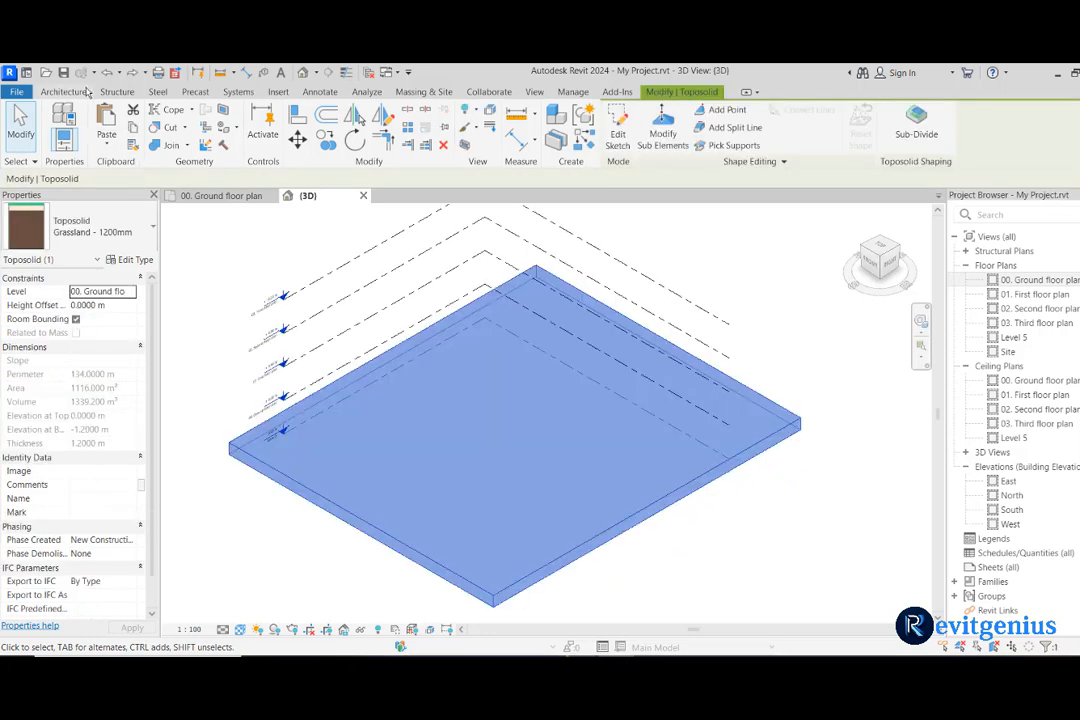
Step: Create an in-place model component in the Toposolid family category and accept its name
{"action": "left_click", "coordinate": [75, 93]}
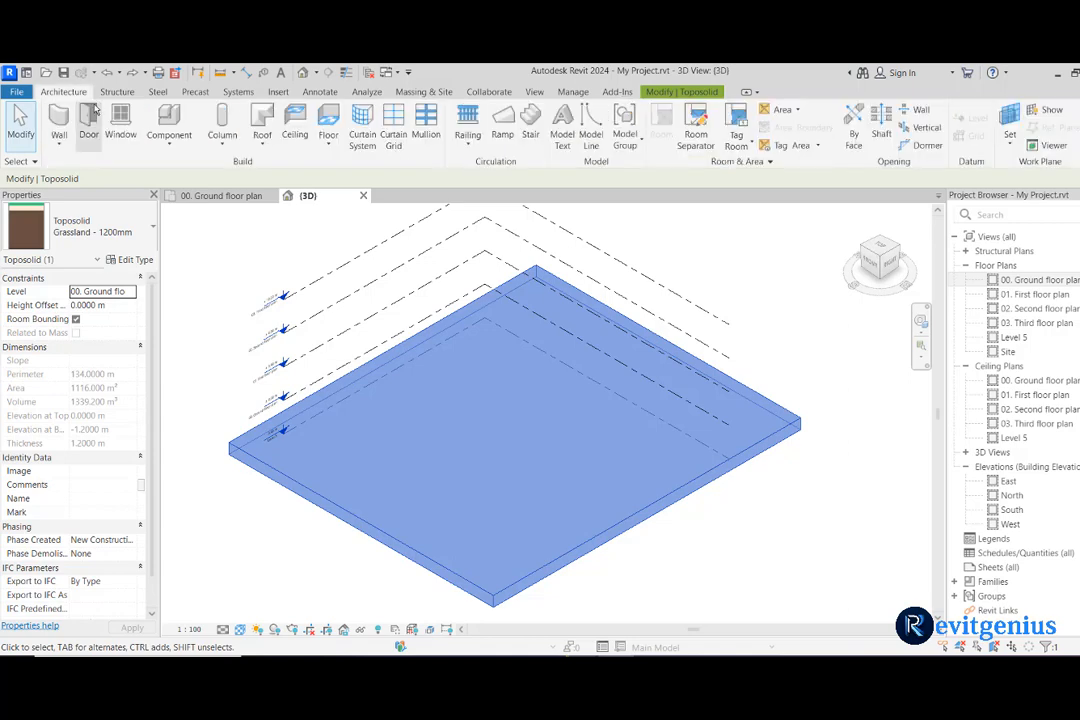
{"action": "left_click", "coordinate": [169, 143]}
{"action": "left_click", "coordinate": [199, 203]}
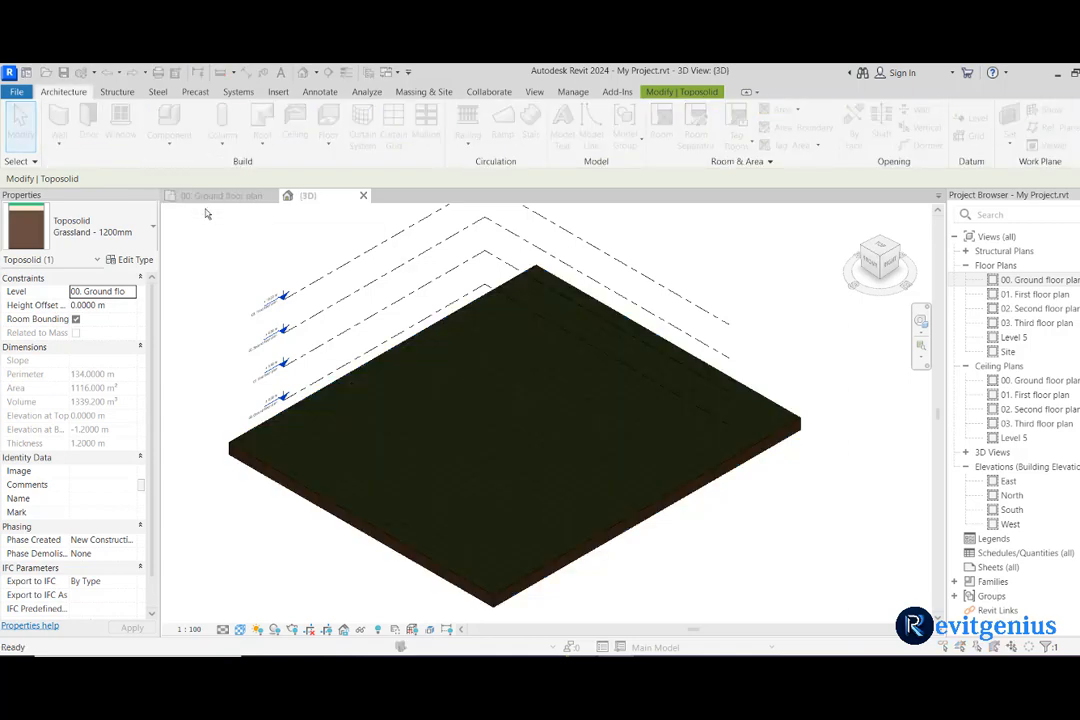
{"action": "scroll", "coordinate": [546, 374], "scroll_direction": "down", "scroll_amount": 10}
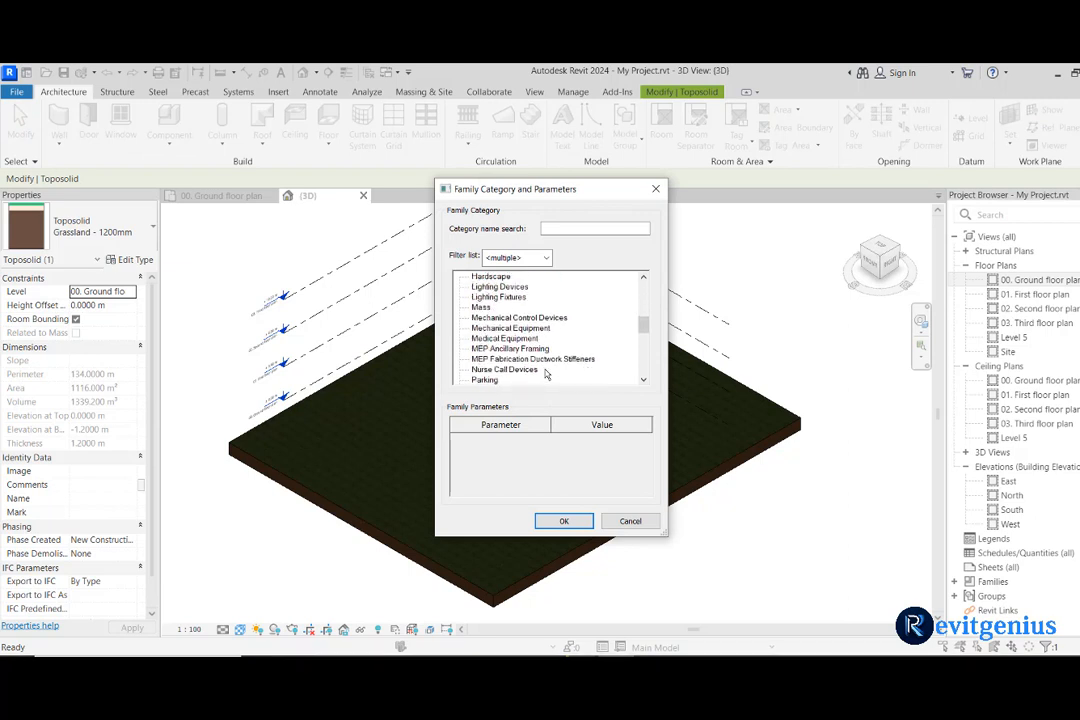
{"action": "scroll", "coordinate": [544, 374], "scroll_direction": "down", "scroll_amount": 2}
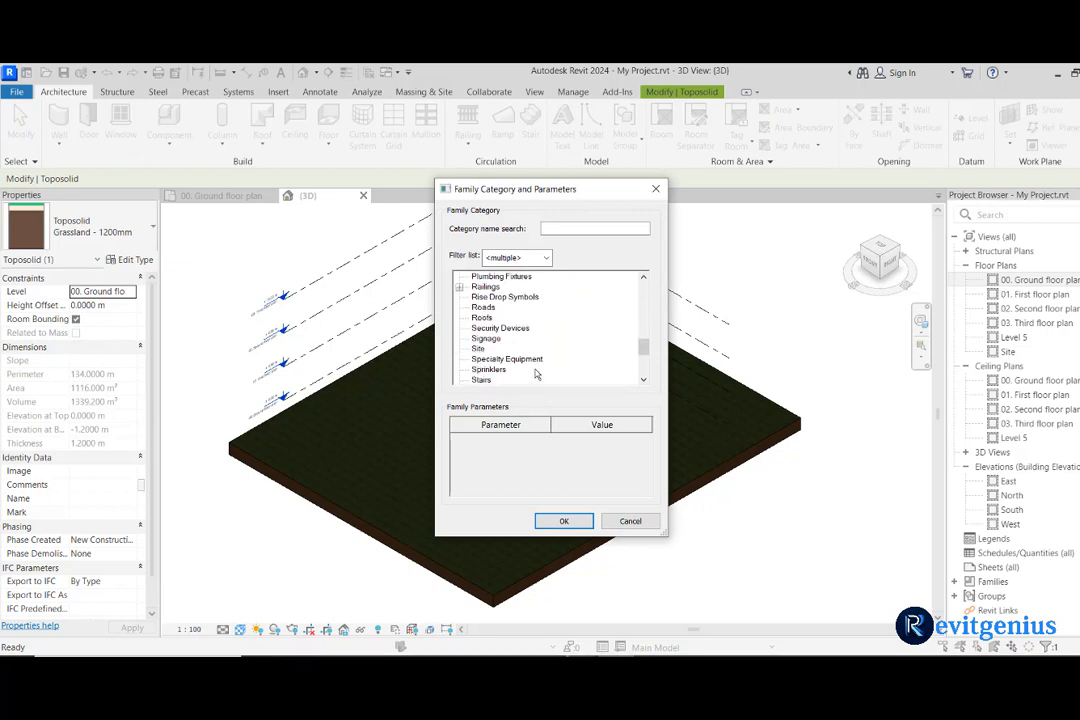
{"action": "scroll", "coordinate": [536, 374], "scroll_direction": "down", "scroll_amount": 5}
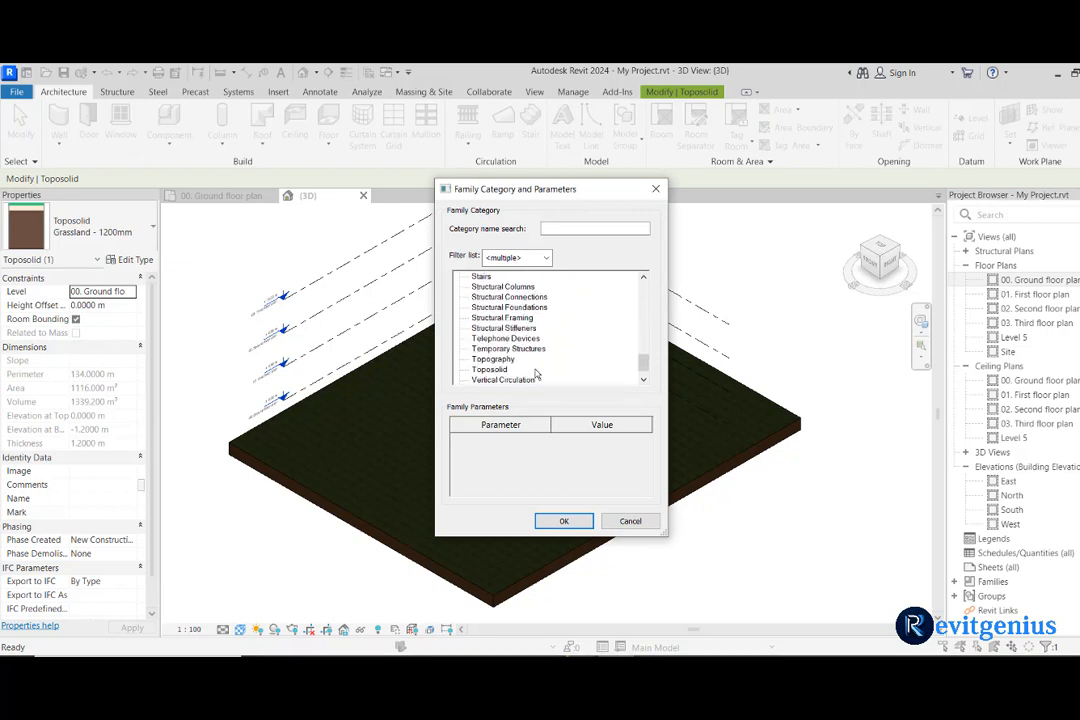
{"action": "left_click", "coordinate": [489, 369]}
{"action": "left_click", "coordinate": [563, 521]}
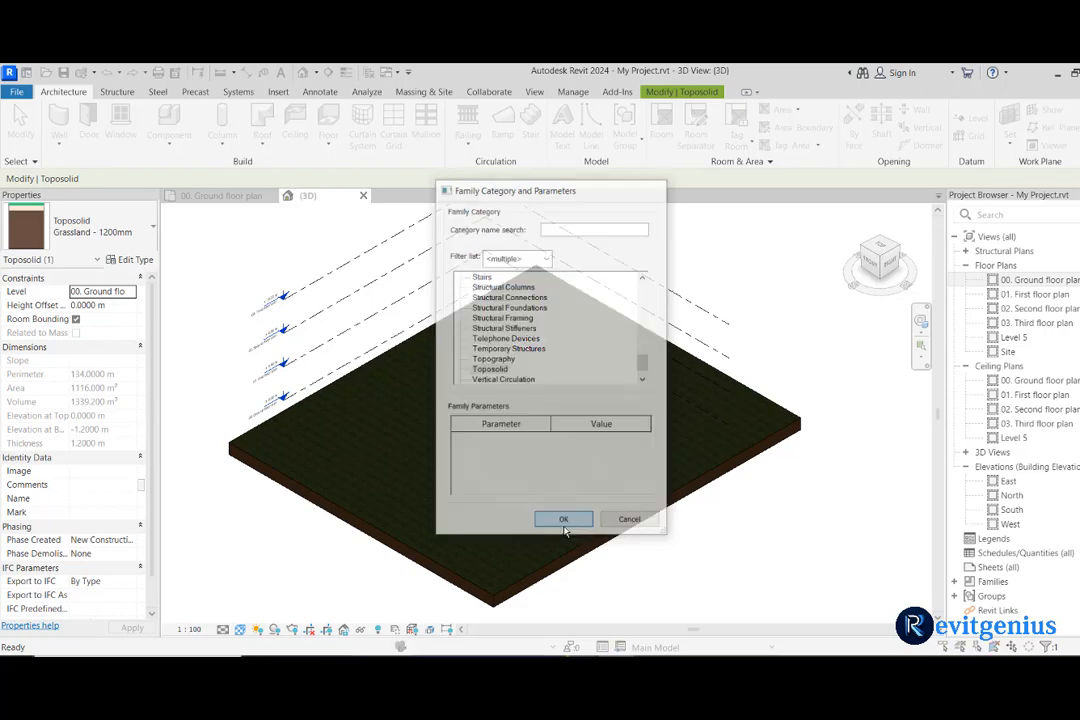
{"action": "left_click", "coordinate": [551, 391]}
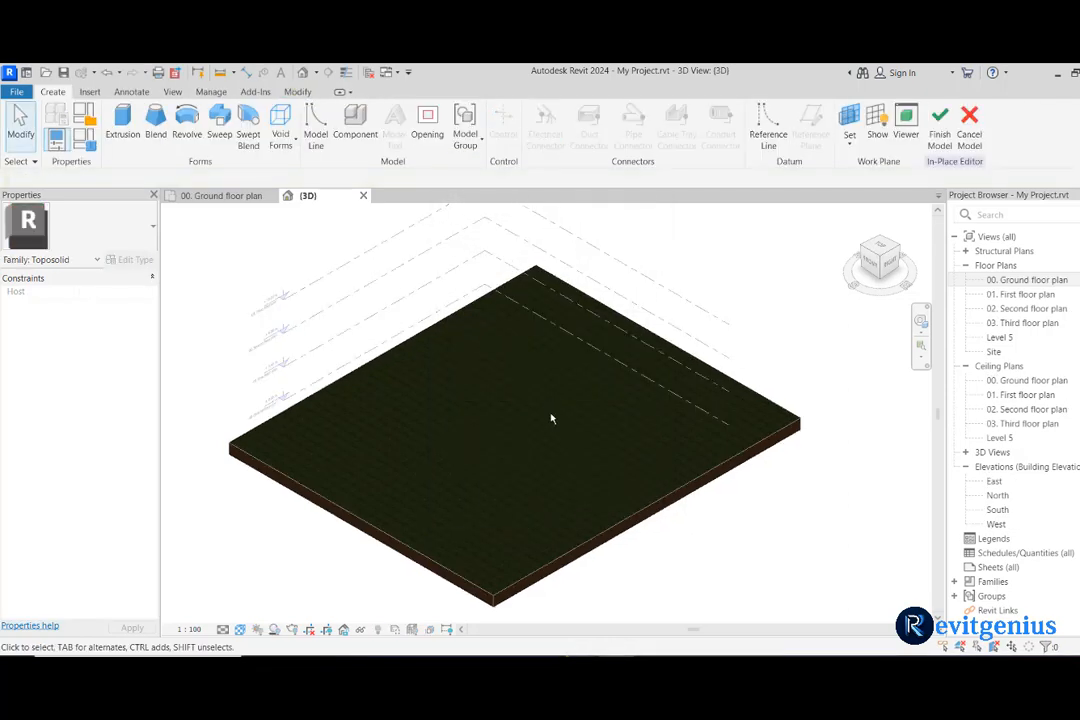
Step: Create a void extrusion from a rectangular sketch about 19 m by 8 m over the front-left part of the toposolid
{"action": "left_click", "coordinate": [281, 135]}
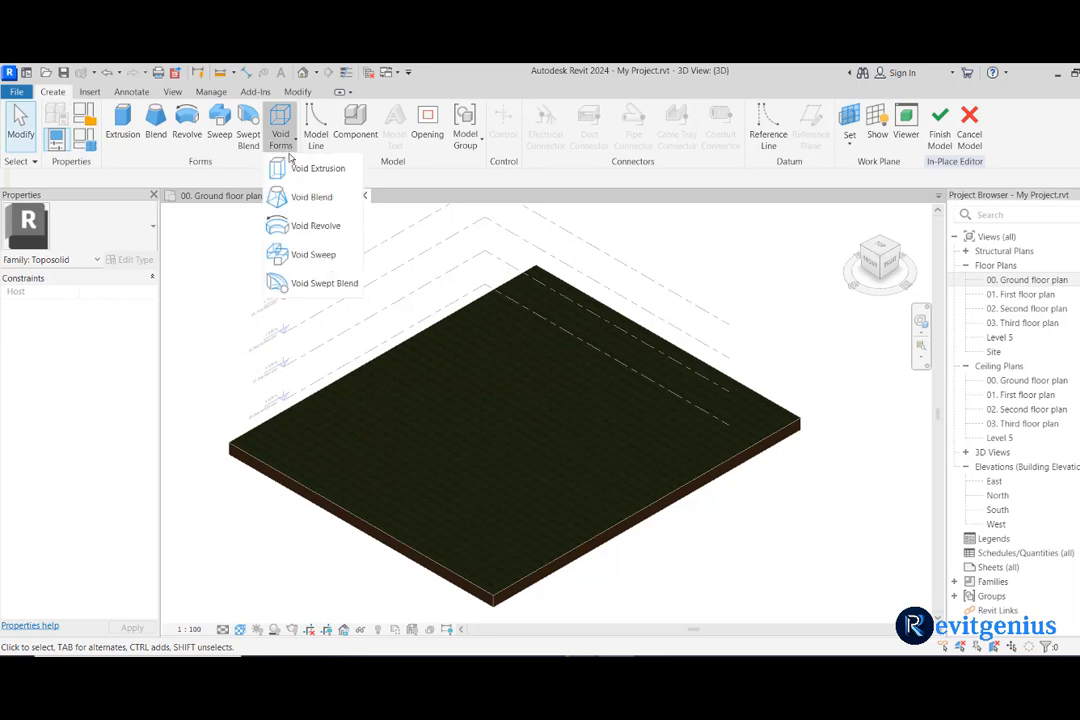
{"action": "left_click", "coordinate": [300, 168]}
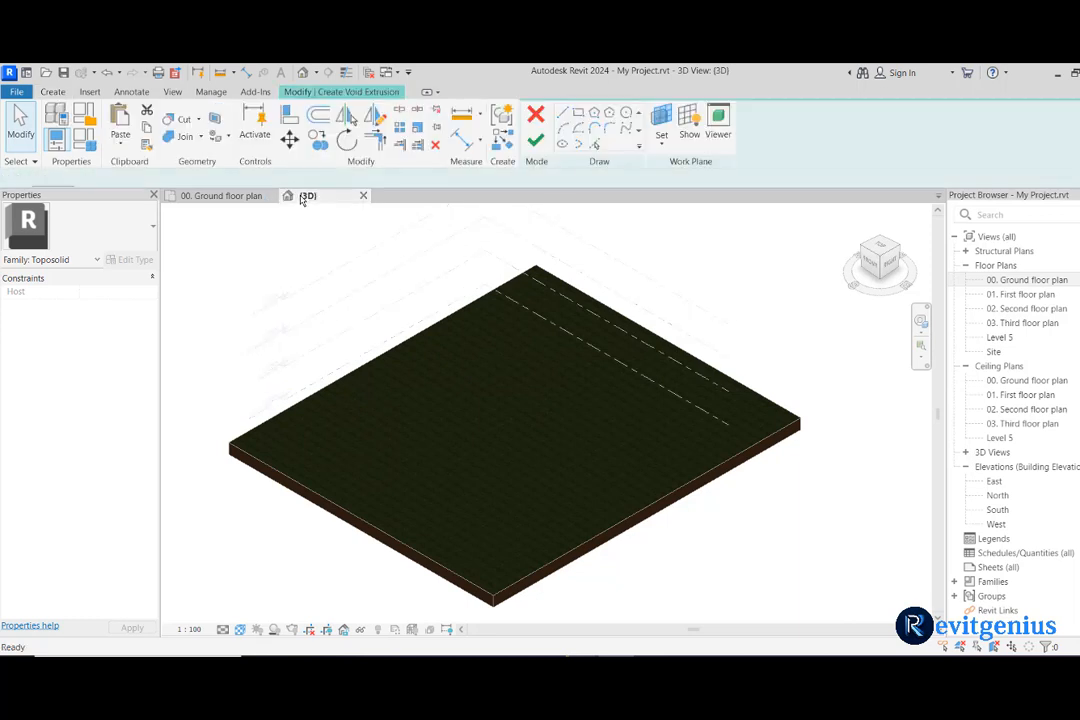
{"action": "left_click", "coordinate": [578, 112]}
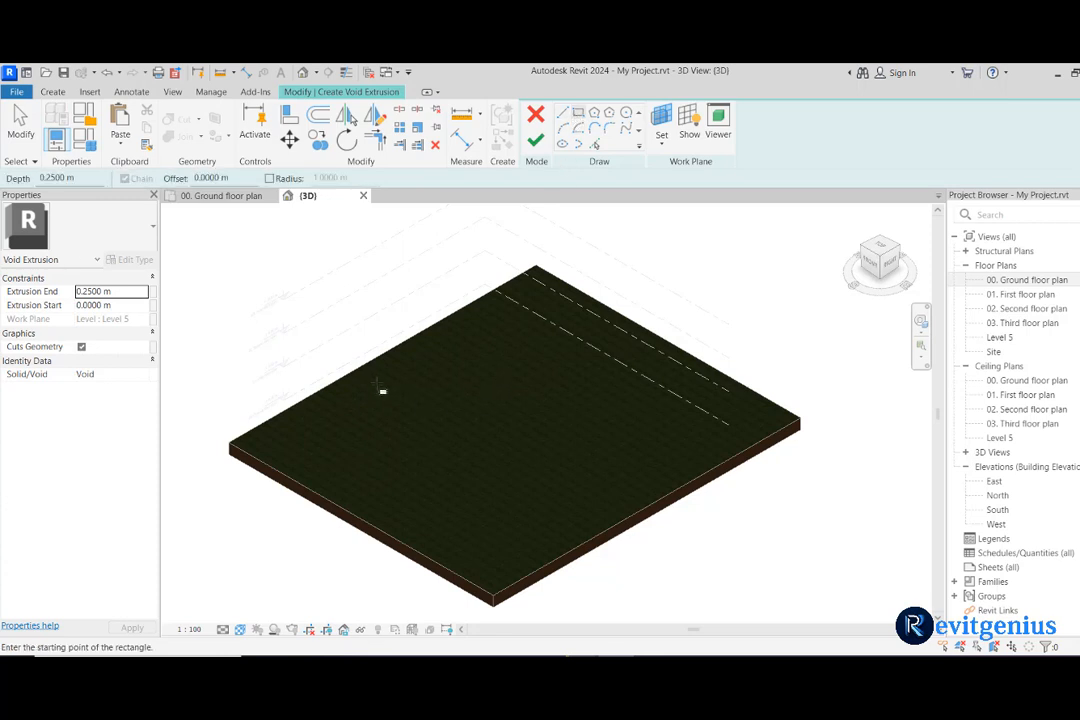
{"action": "left_click", "coordinate": [427, 420]}
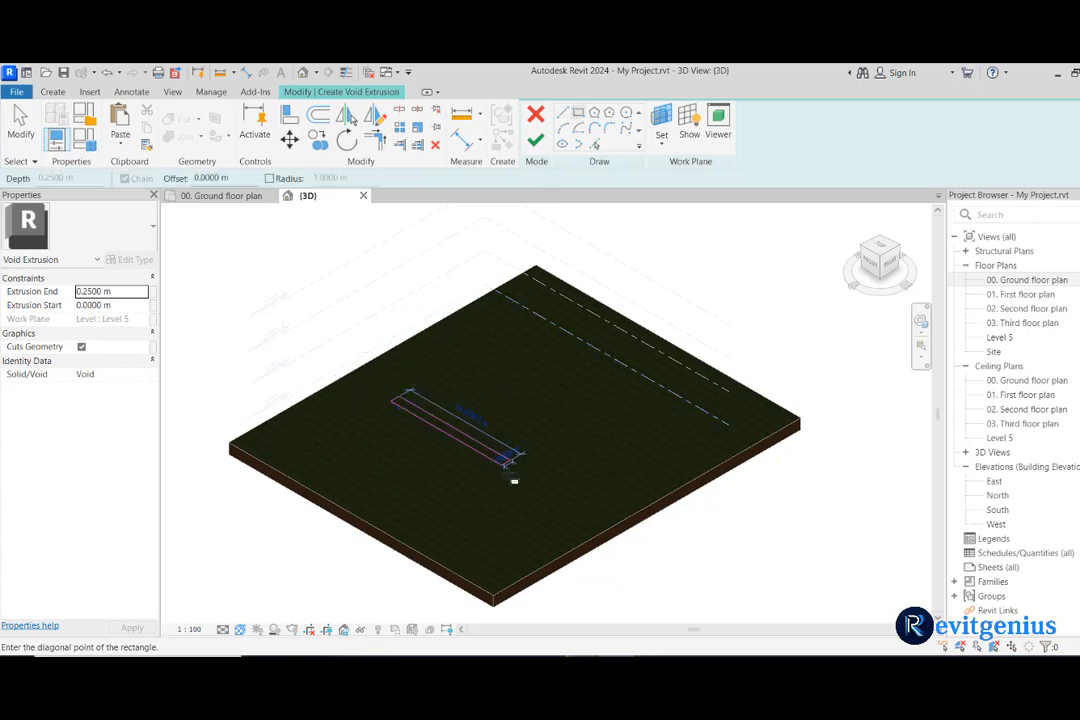
{"action": "left_click", "coordinate": [497, 537]}
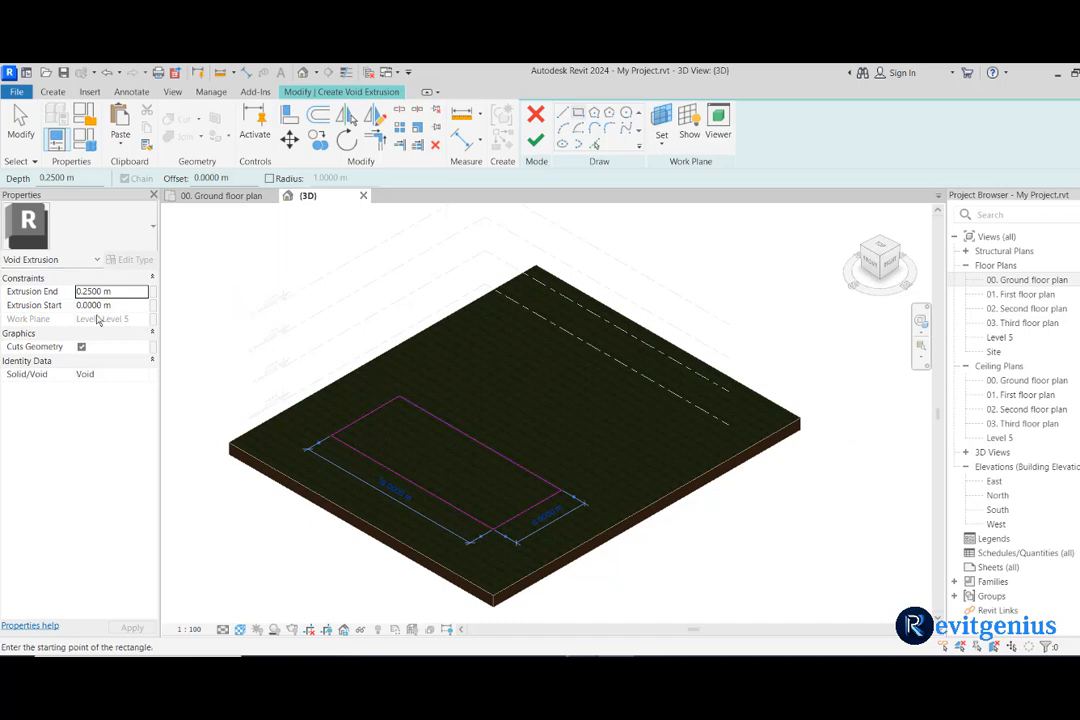
{"action": "key", "text": "Escape"}
{"action": "key", "text": "Escape"}
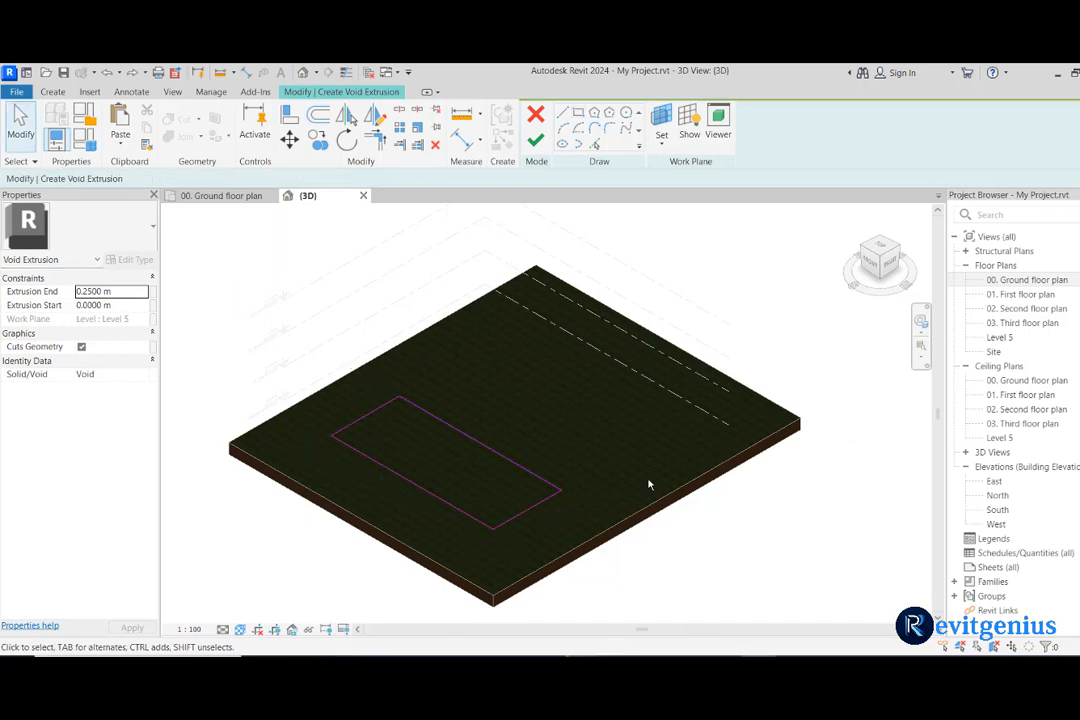
{"action": "left_click", "coordinate": [536, 141]}
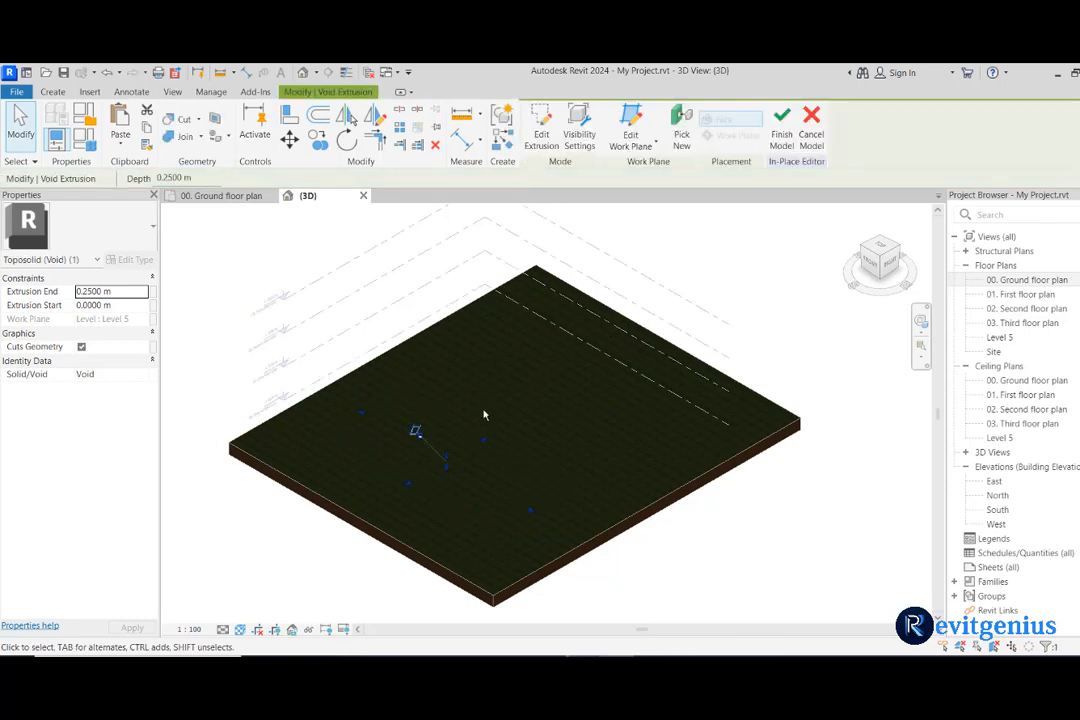
Step: Stretch the void vertically through the toposolid's full thickness and cut the toposolid with it
{"action": "left_click_drag", "start_coordinate": [445, 456], "coordinate": [449, 428]}
{"action": "left_click_drag", "start_coordinate": [443, 475], "coordinate": [443, 477]}
{"action": "left_click", "coordinate": [187, 122]}
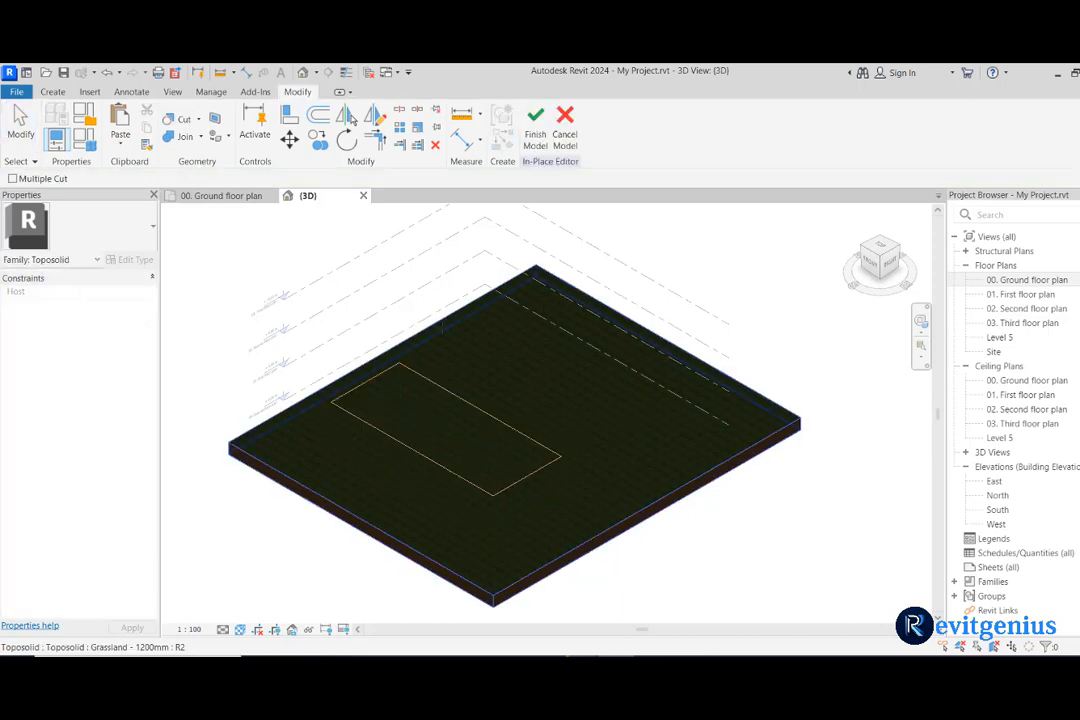
{"action": "left_click", "coordinate": [441, 333]}
{"action": "left_click", "coordinate": [446, 393]}
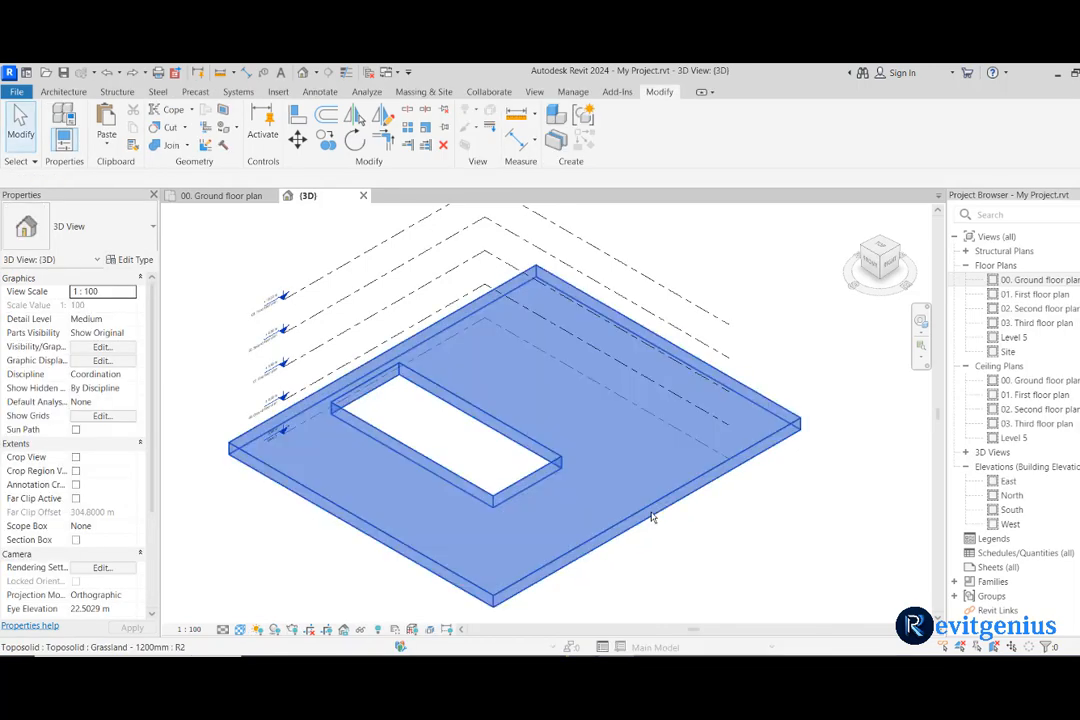
Step: Raise the toposolid's back-right edge to an elevation of 5 m with Modify Sub Elements and dismiss the save reminder
{"action": "left_click", "coordinate": [652, 510]}
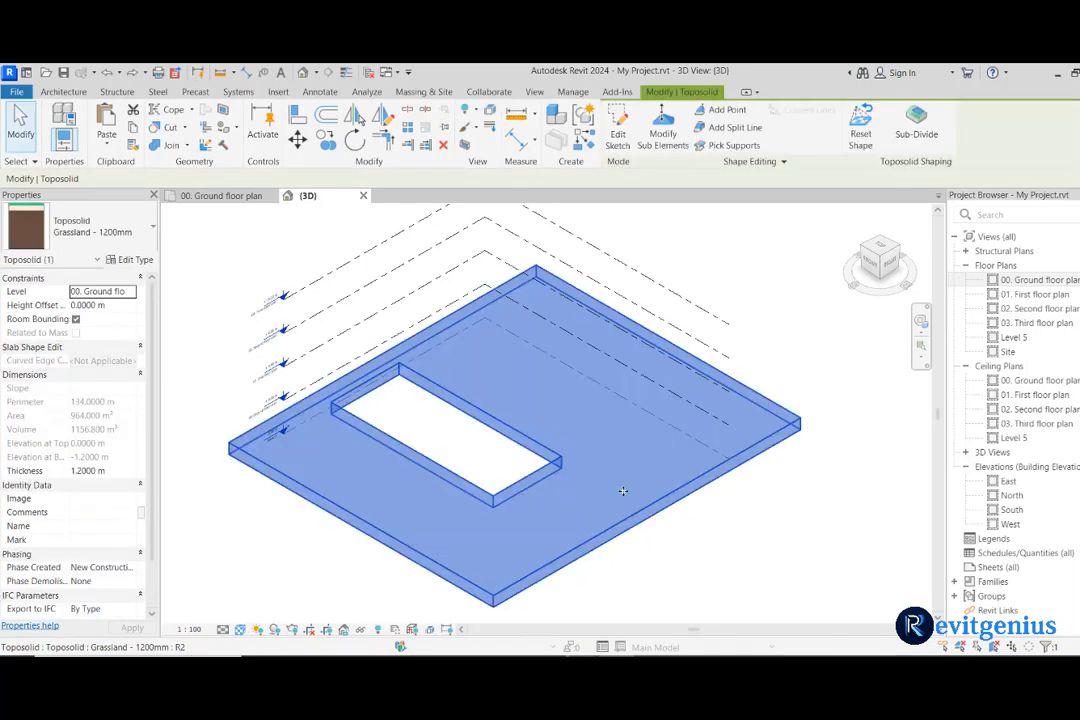
{"action": "left_click", "coordinate": [664, 135]}
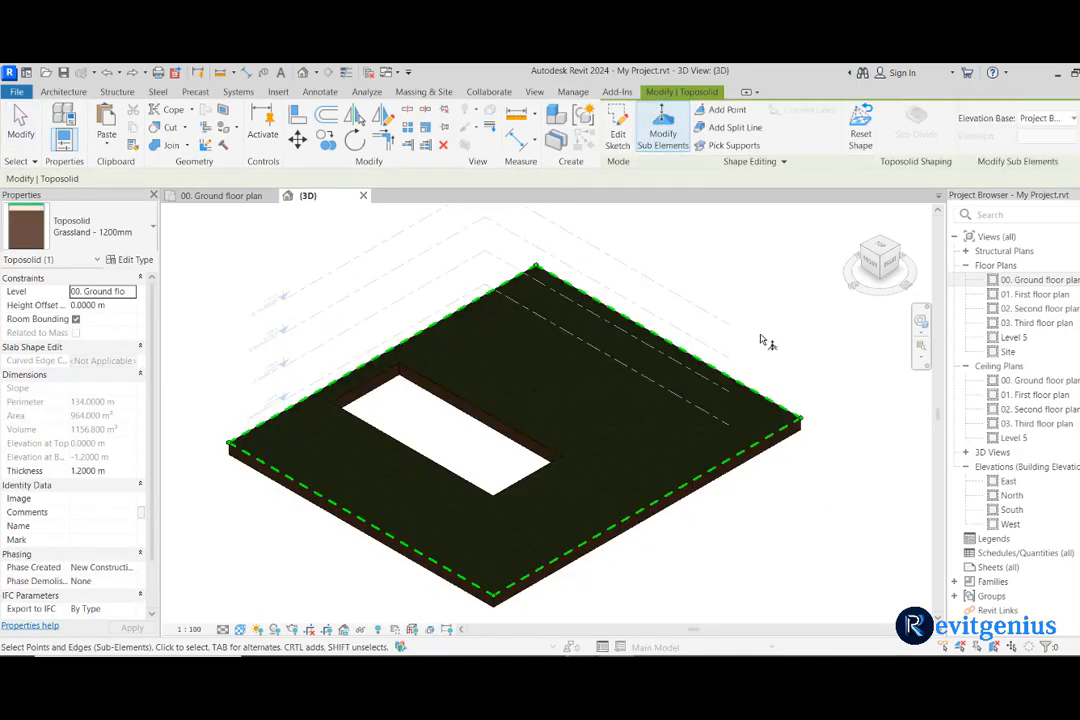
{"action": "left_click", "coordinate": [686, 345]}
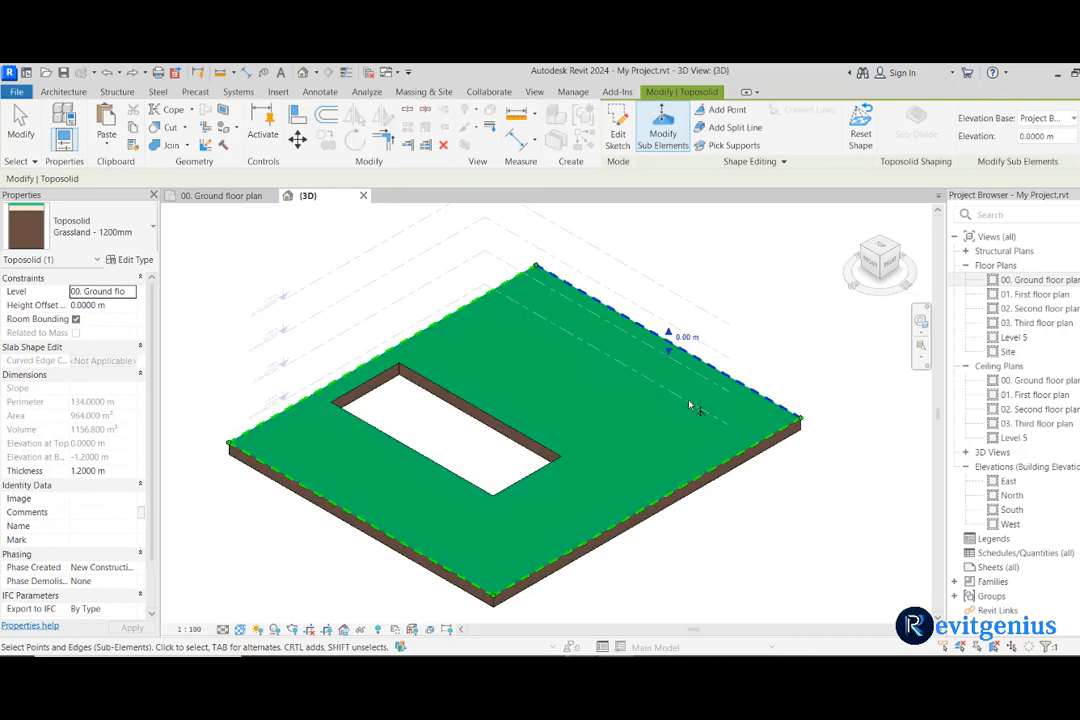
{"action": "left_click", "coordinate": [684, 336]}
{"action": "type", "text": "5"}
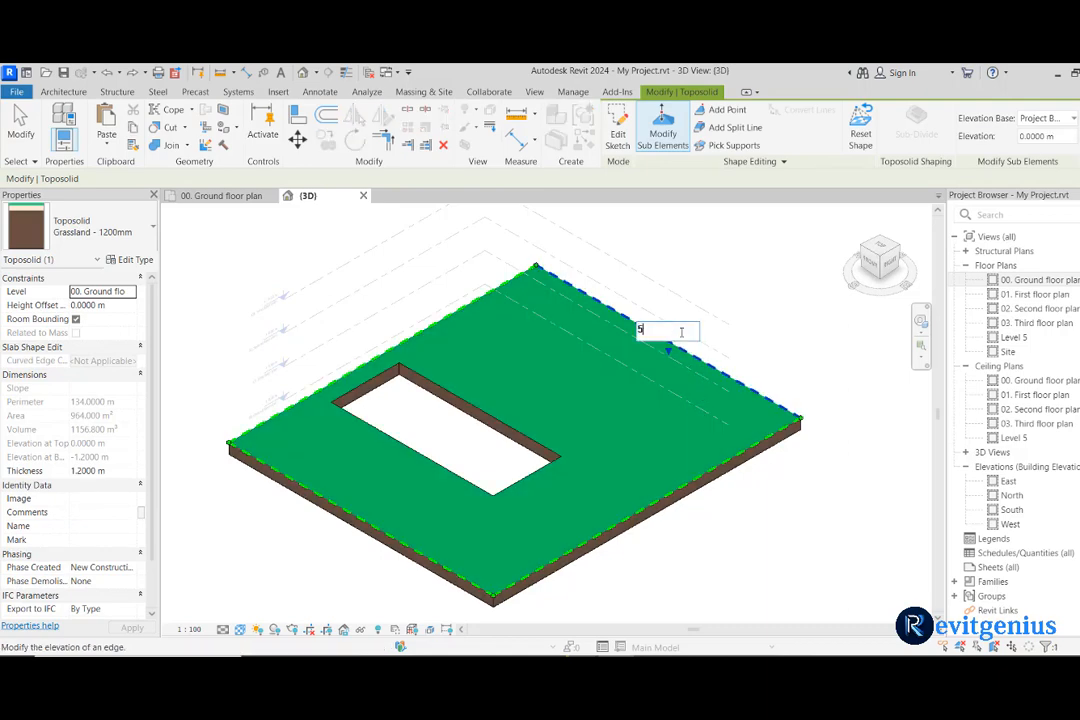
{"action": "key", "text": "Return"}
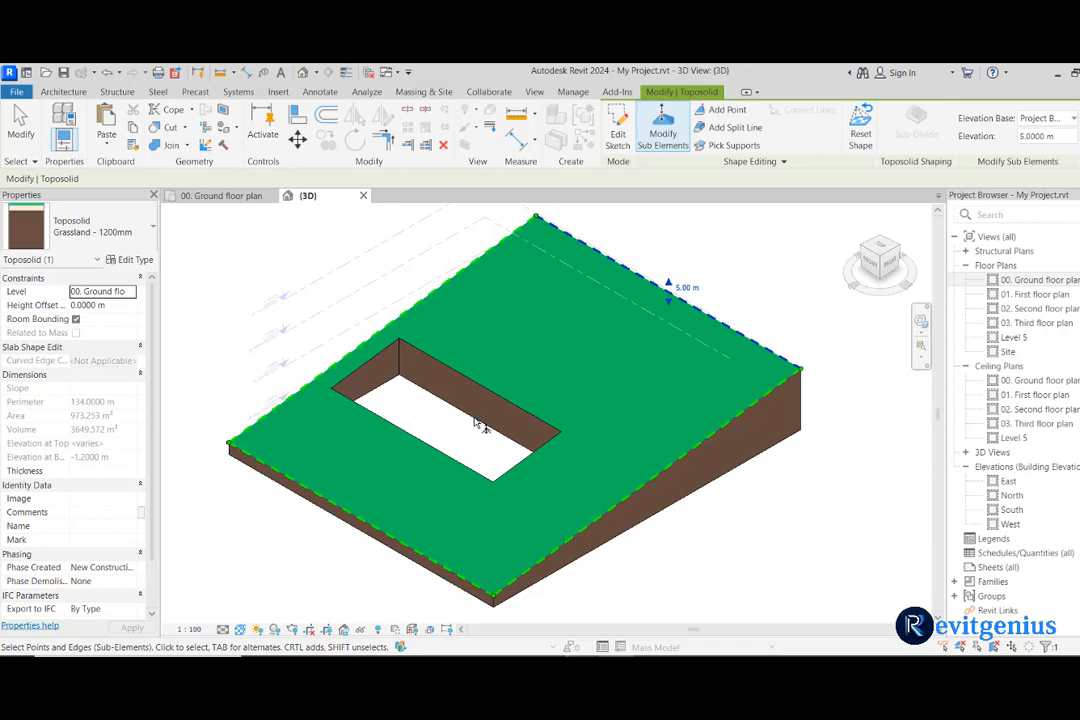
{"action": "key", "text": "Escape"}
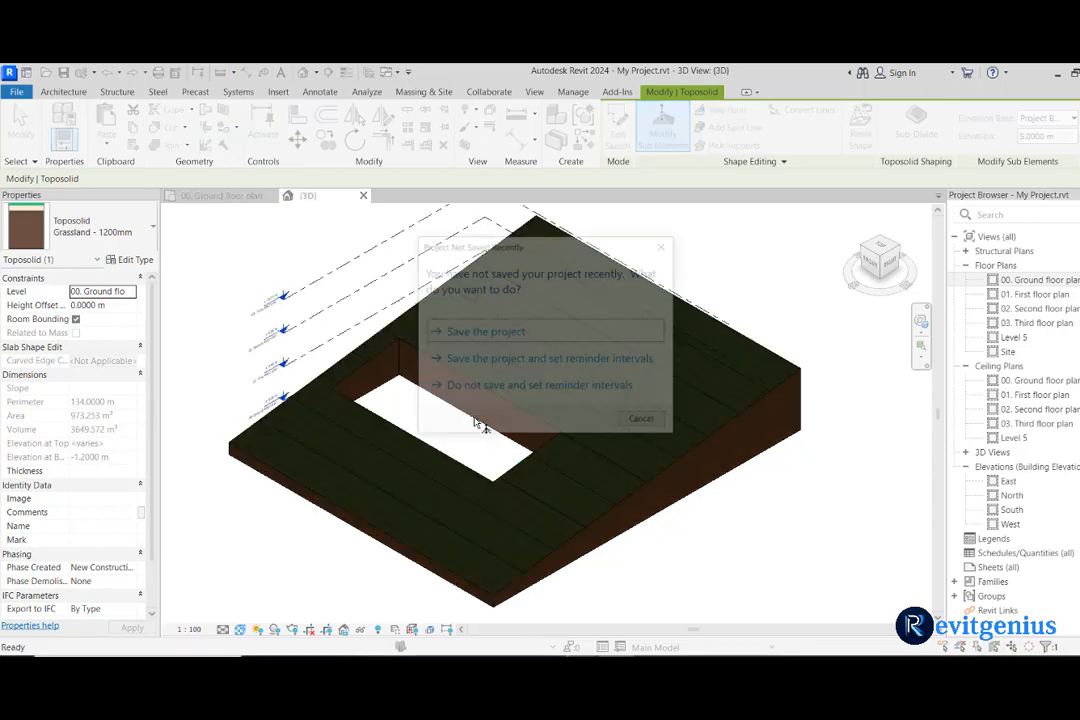
{"action": "left_click", "coordinate": [642, 422]}
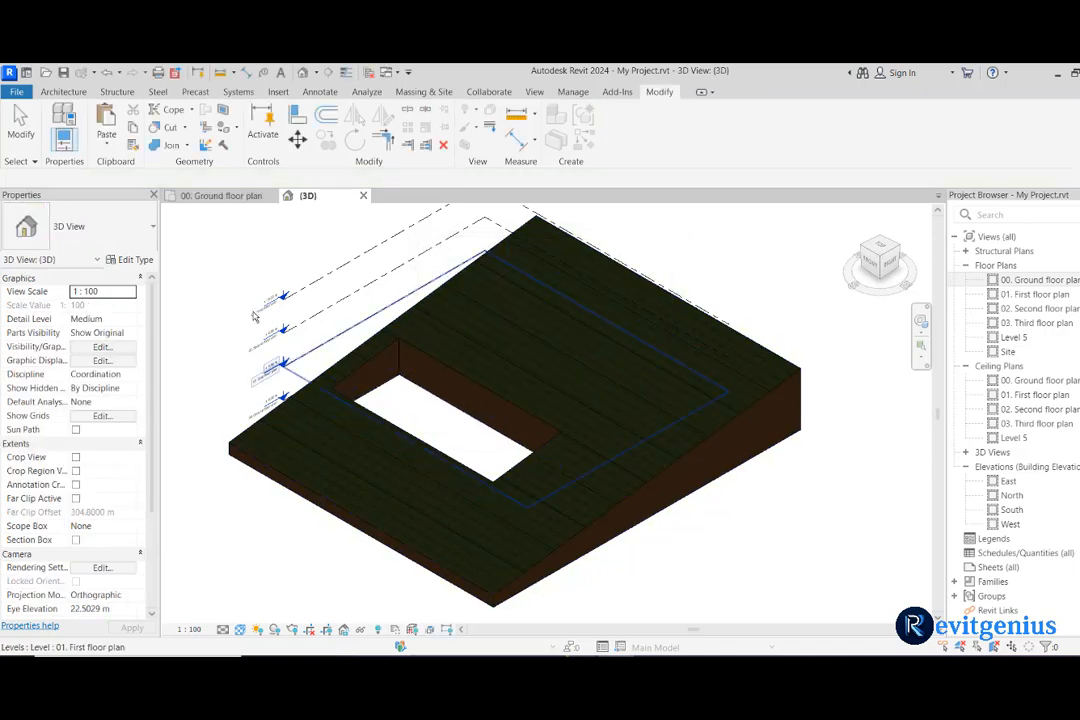
Step: Start an in-place mass and accept the name Mass 1
{"action": "left_click", "coordinate": [423, 91]}
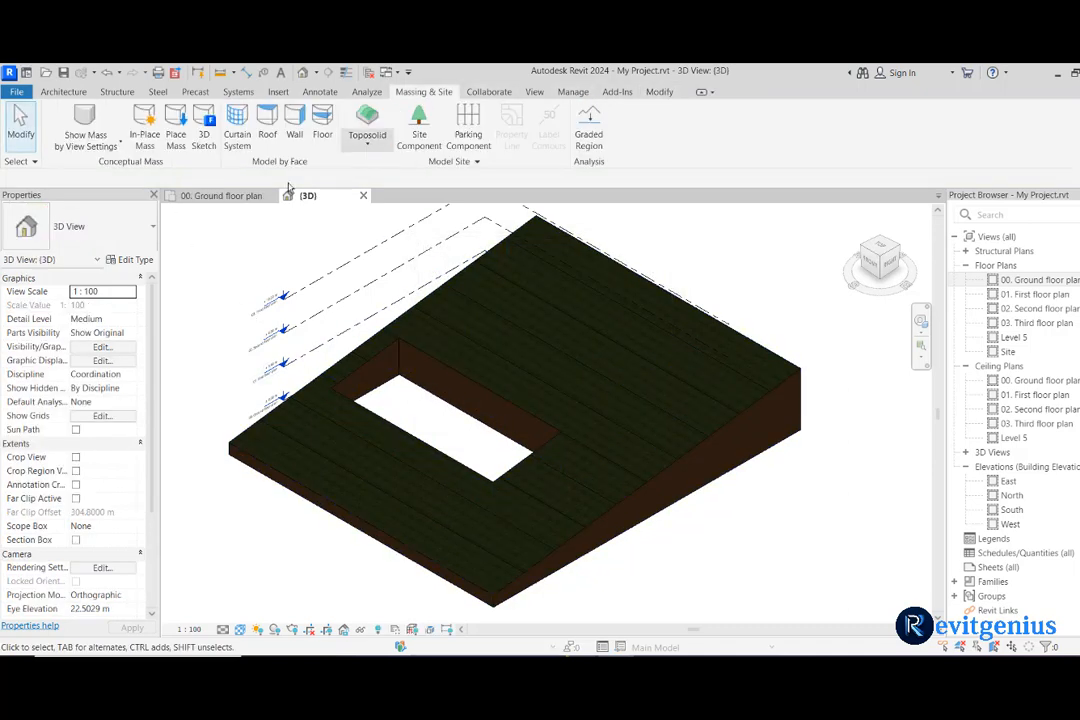
{"action": "left_click", "coordinate": [145, 125]}
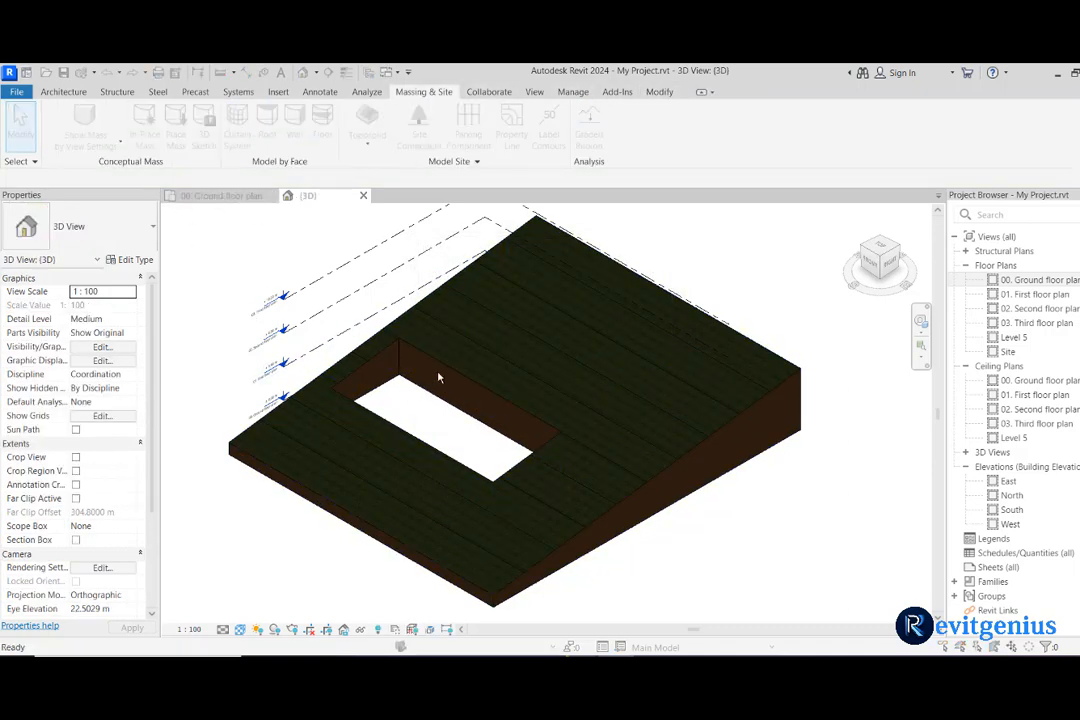
{"action": "left_click", "coordinate": [640, 423]}
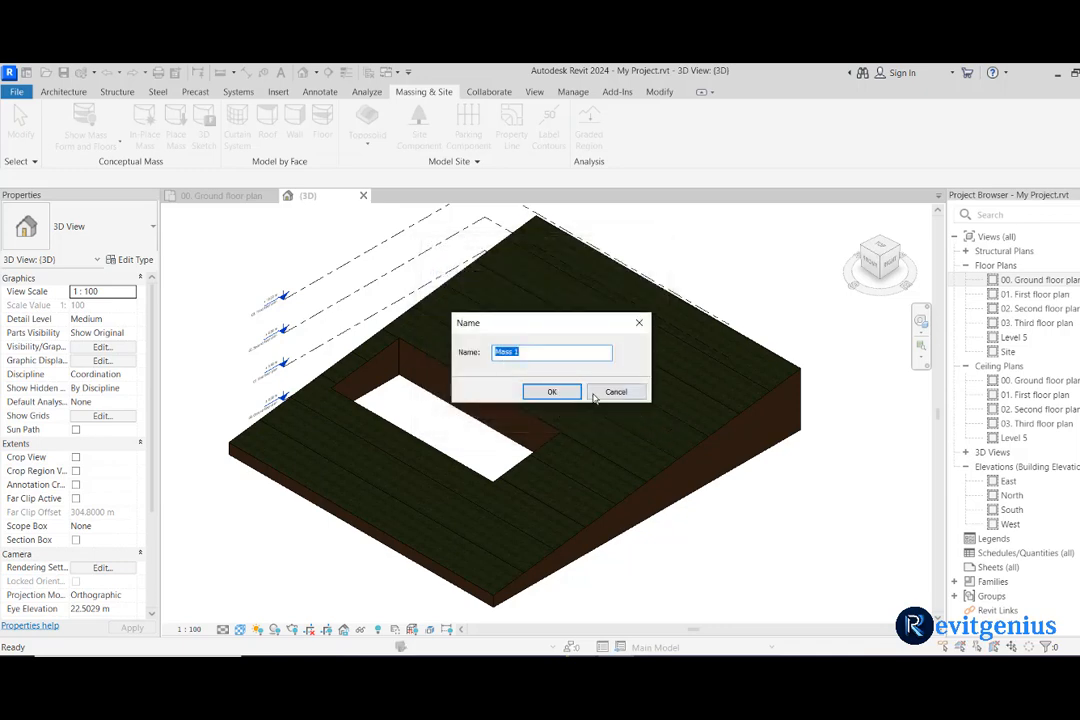
{"action": "left_click", "coordinate": [548, 393]}
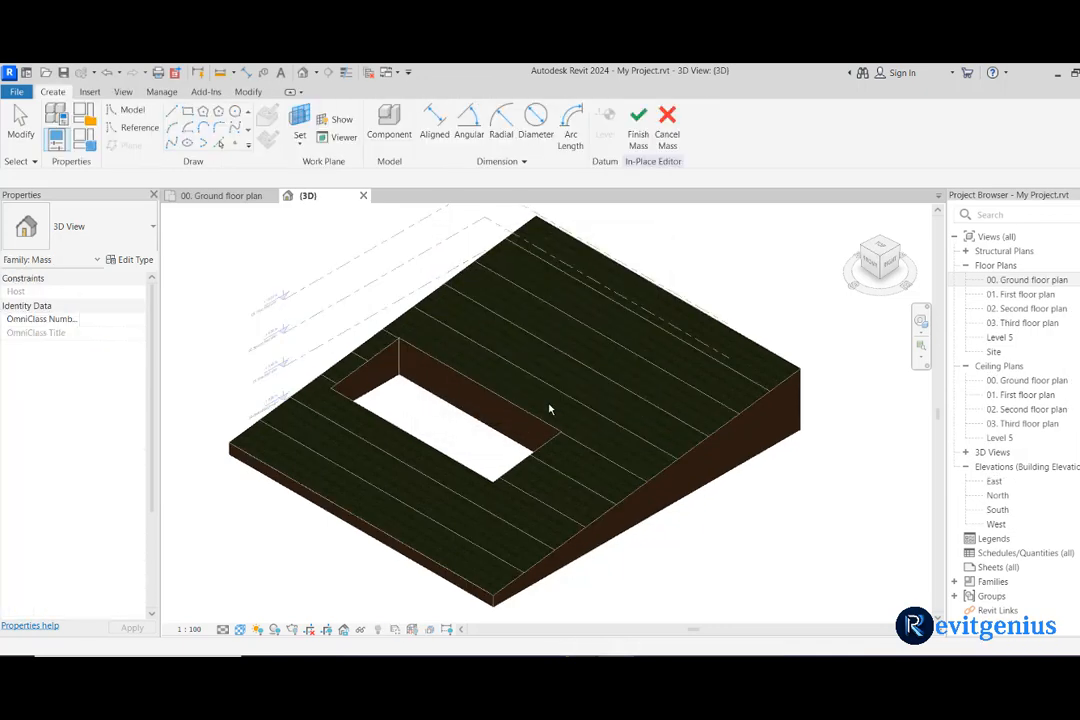
Step: Draw a rectangle of model lines on the toposolid's sloped surface between the rectangular opening and the raised edge
{"action": "left_click", "coordinate": [187, 112]}
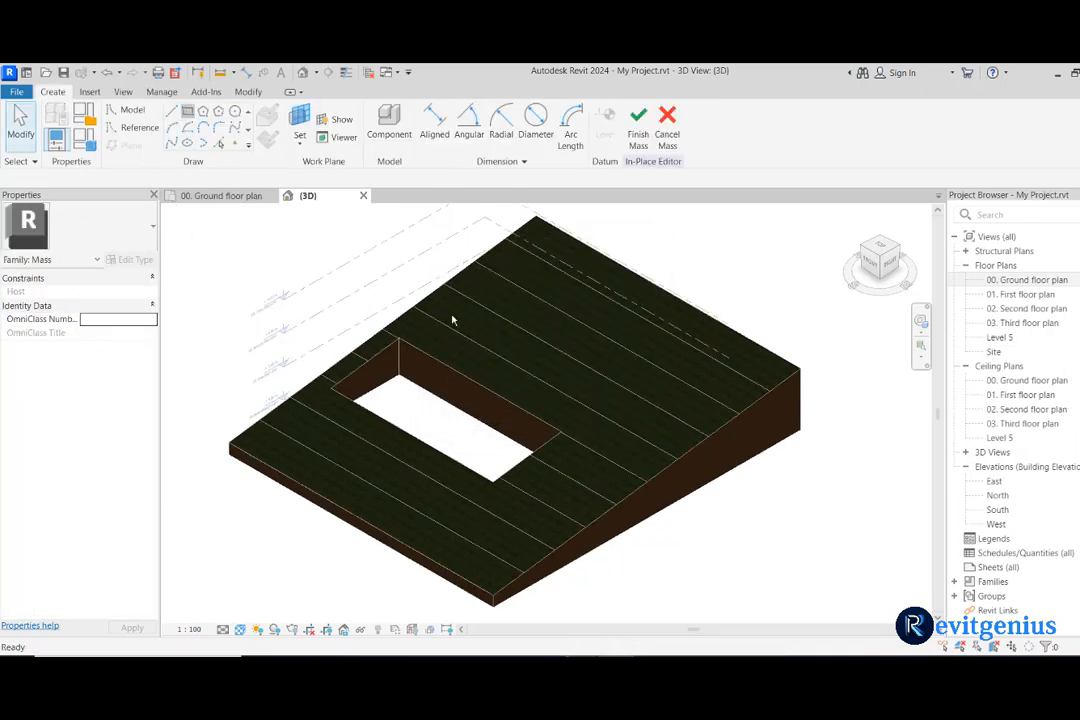
{"action": "left_click", "coordinate": [640, 305]}
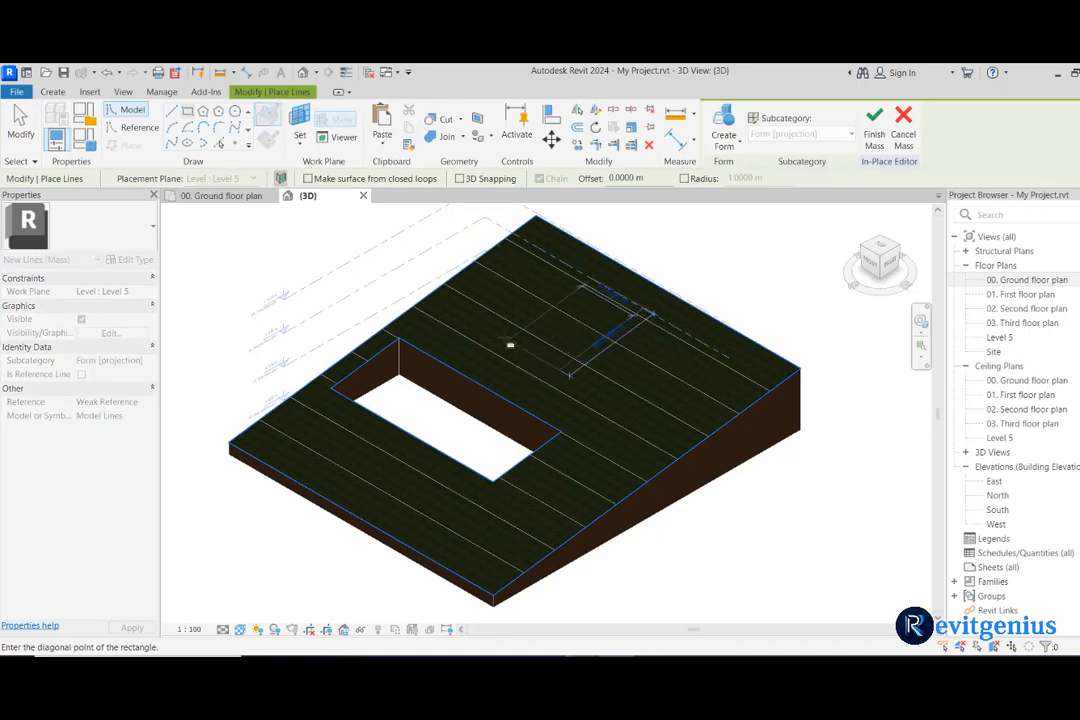
{"action": "left_click", "coordinate": [458, 338]}
{"action": "key", "text": "Escape"}
{"action": "key", "text": "Escape"}
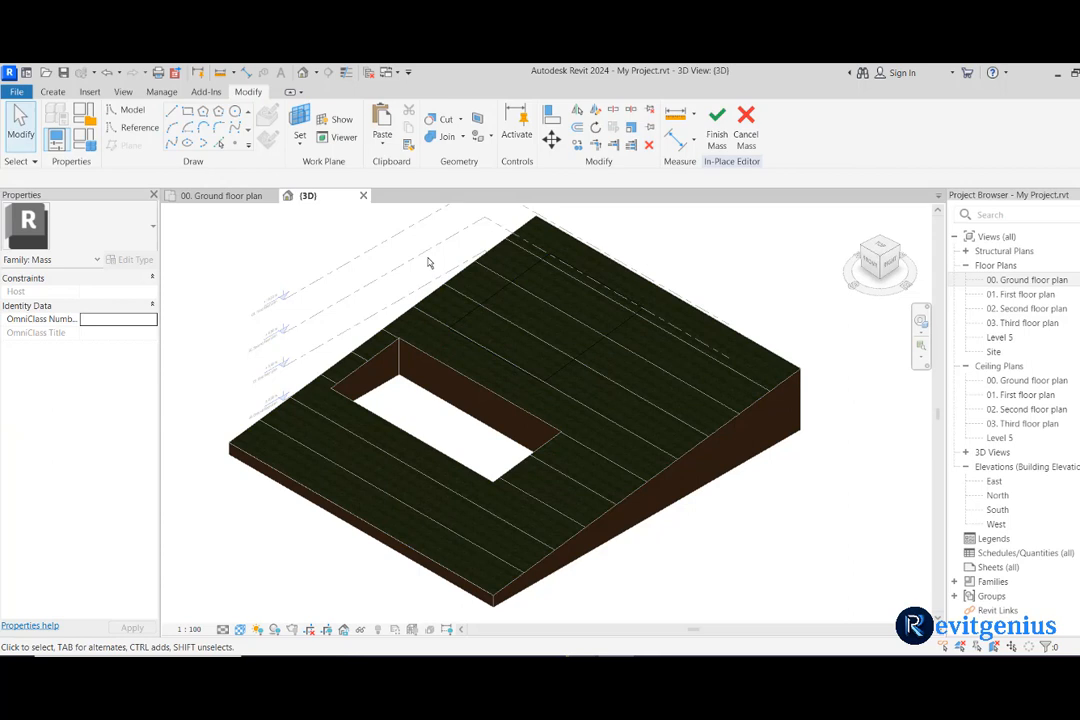
Step: Create a void form from the rectangle on the slope and move its bottom face up to make the void shallower
{"action": "left_click", "coordinate": [563, 271]}
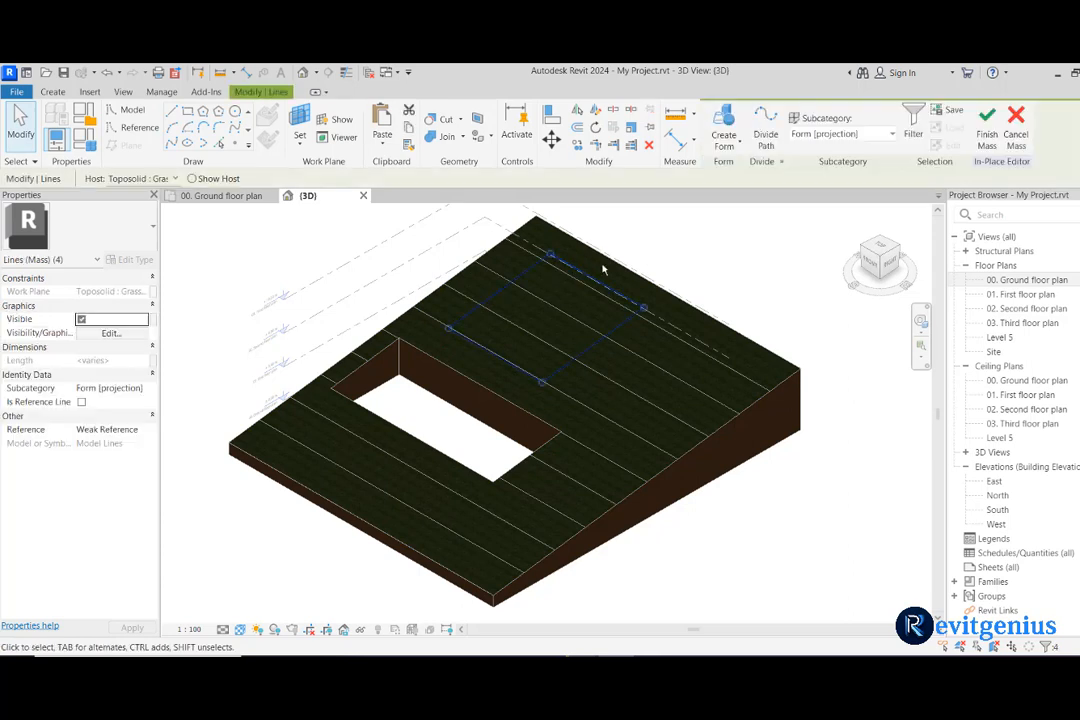
{"action": "left_click", "coordinate": [715, 148]}
{"action": "left_click", "coordinate": [742, 203]}
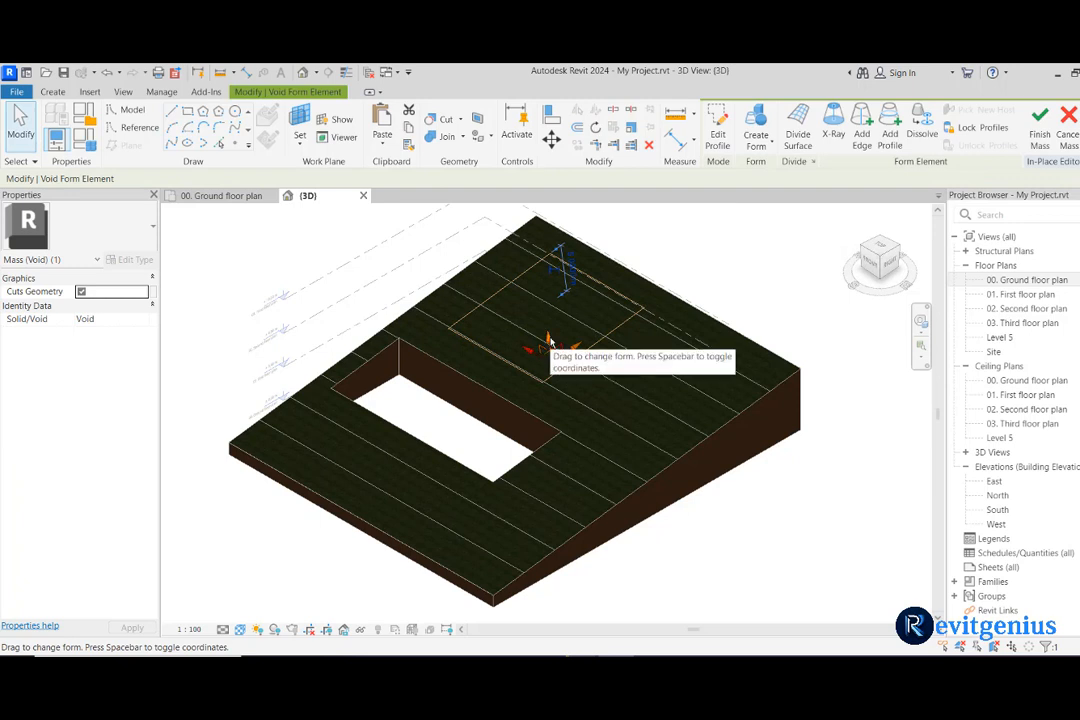
{"action": "left_click_drag", "start_coordinate": [549, 338], "coordinate": [550, 322]}
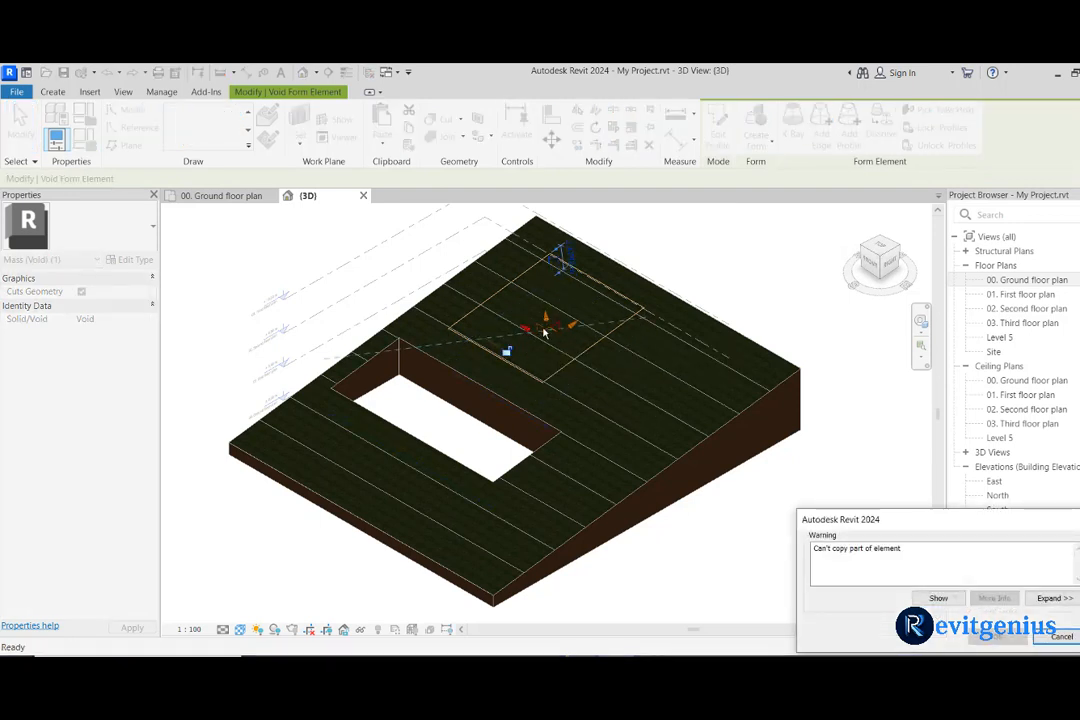
{"action": "left_click", "coordinate": [1061, 637]}
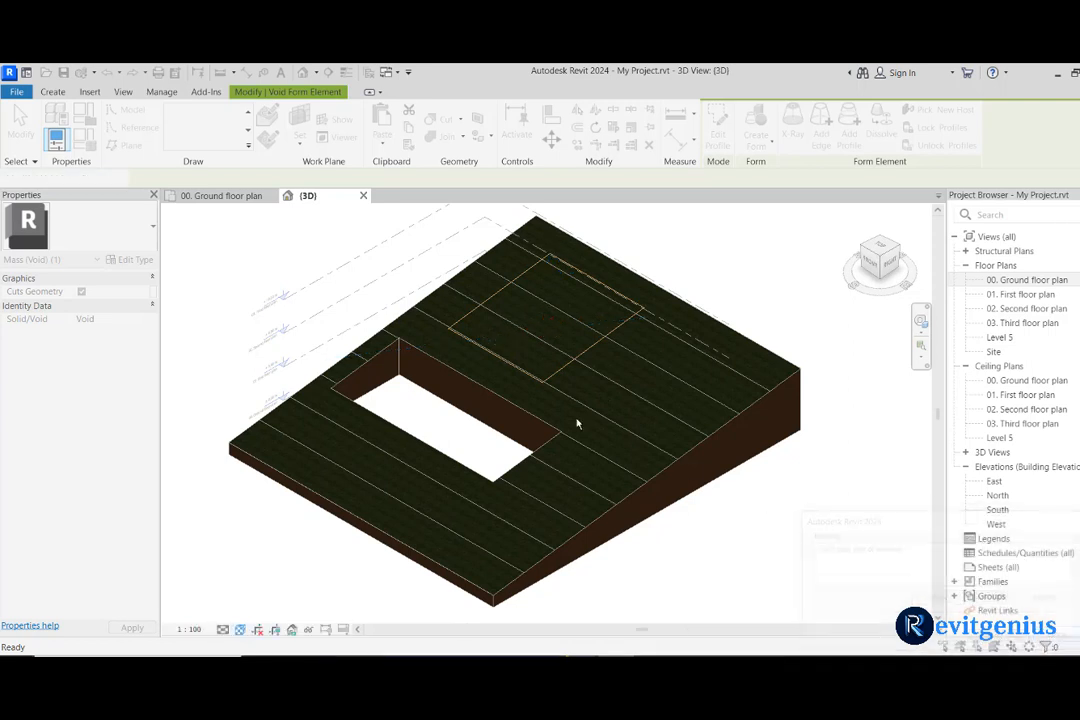
{"action": "left_click", "coordinate": [586, 352]}
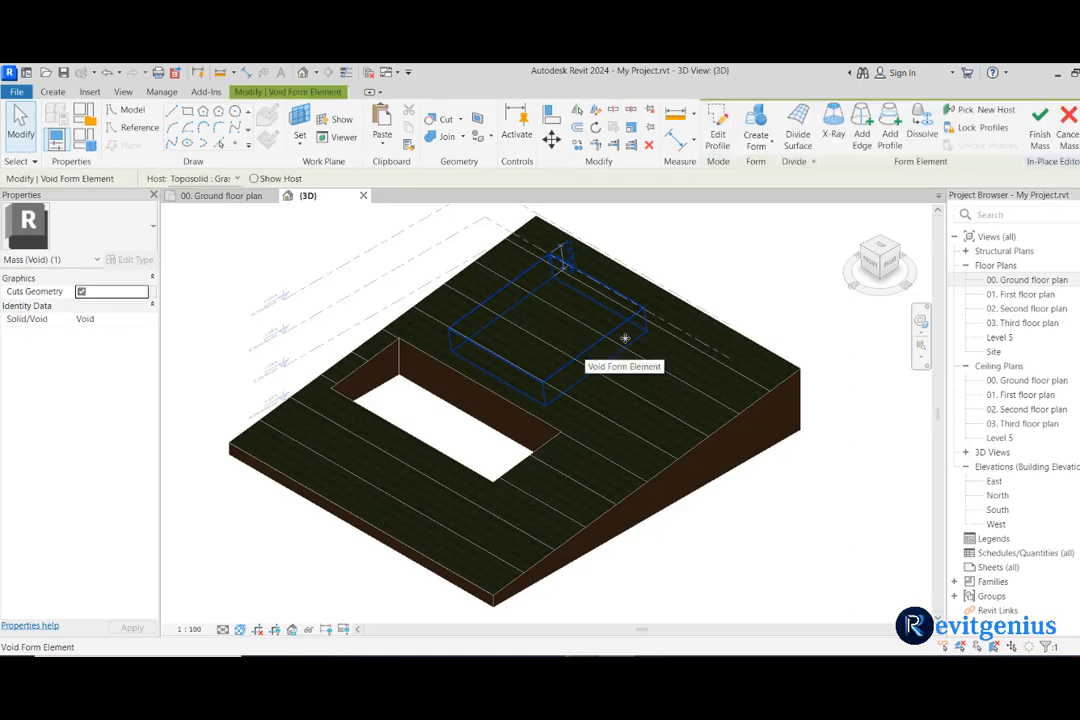
{"action": "left_click", "coordinate": [718, 296]}
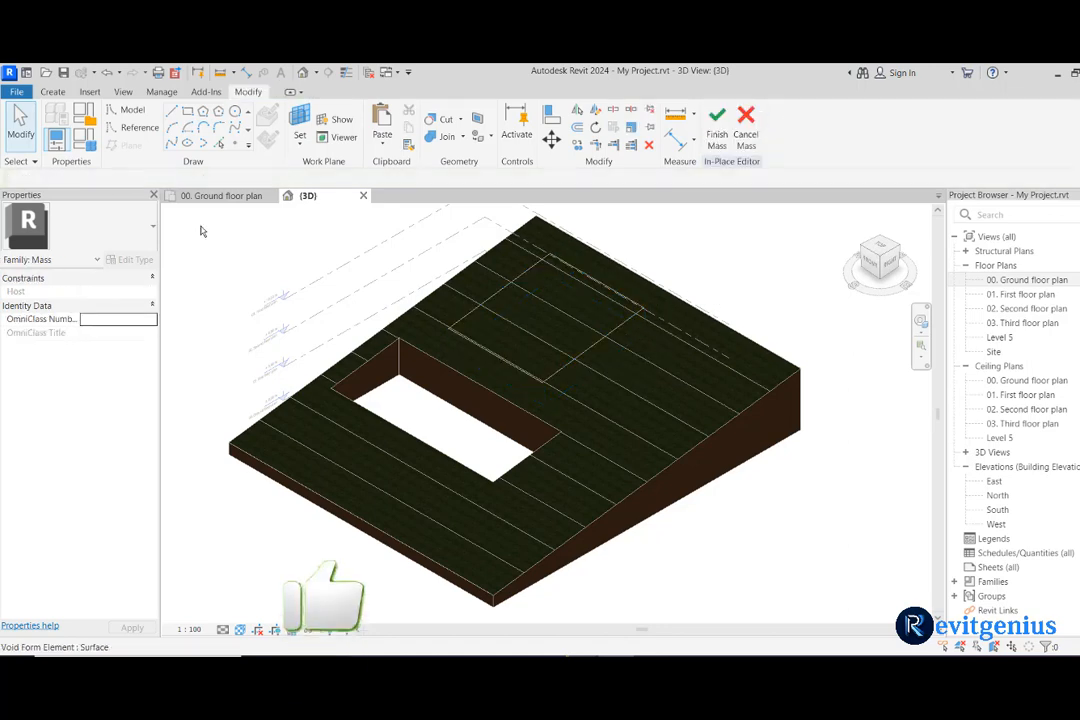
Step: Cut the sloped toposolid with the mass void using Cut Geometry
{"action": "key", "text": "c"}
{"action": "key", "text": "g"}
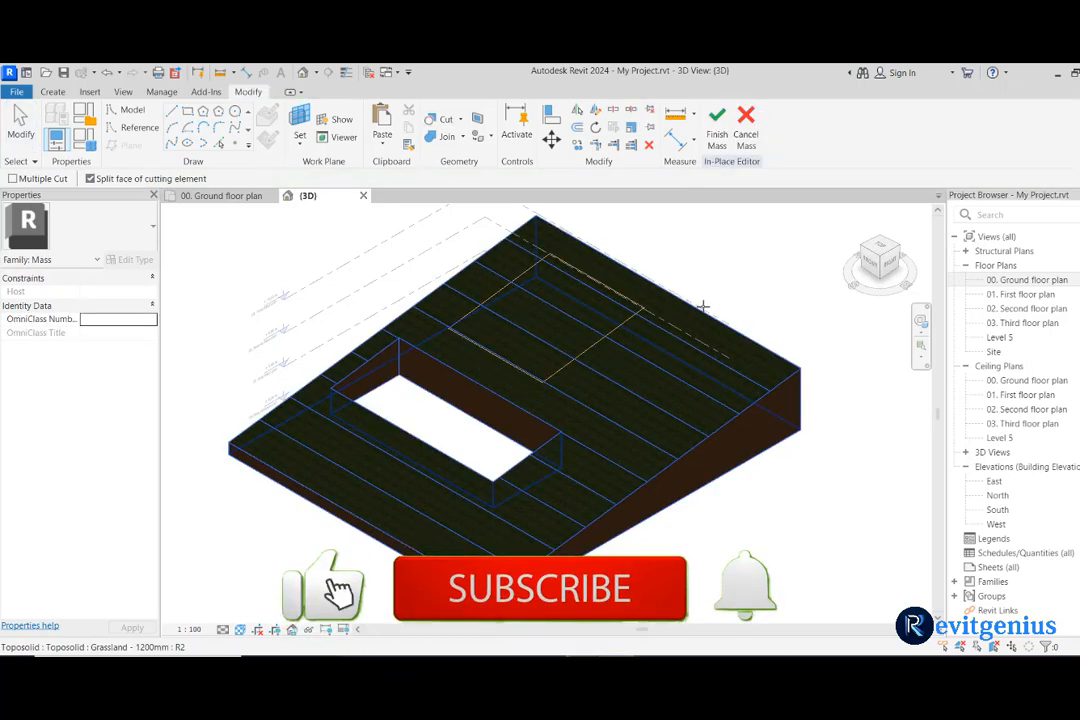
{"action": "left_click", "coordinate": [688, 310]}
{"action": "left_click", "coordinate": [639, 309]}
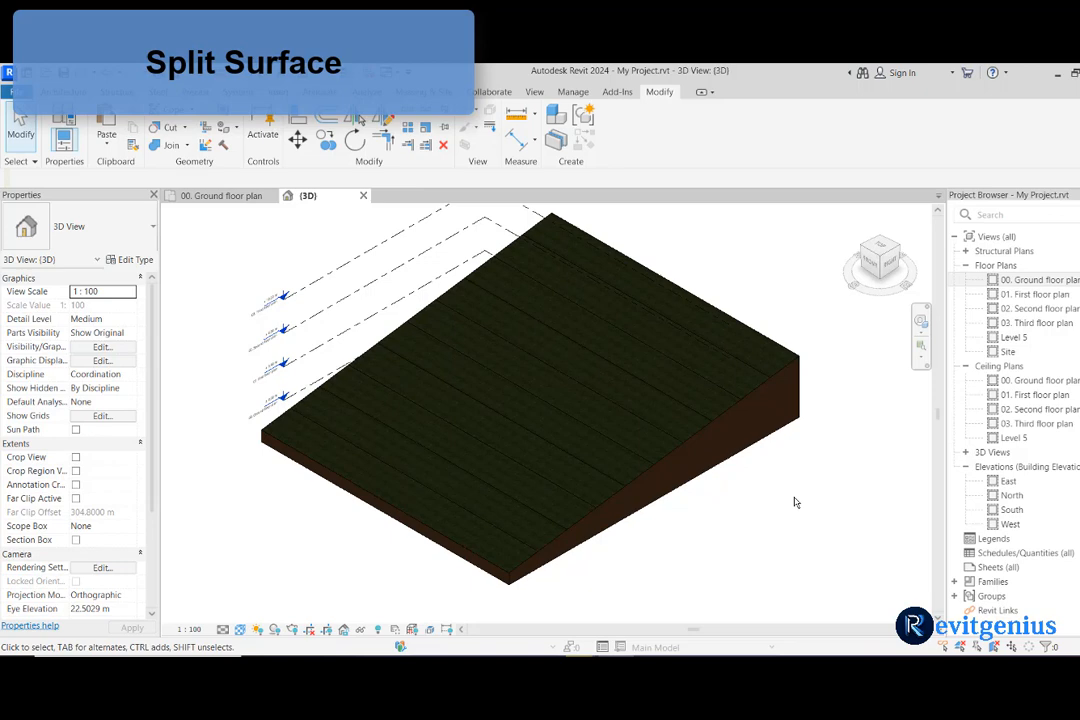
Step: Split the toposolid with a long rectangle sketched on its slope, running from near the raised edge toward the low edge
{"action": "left_click", "coordinate": [673, 455]}
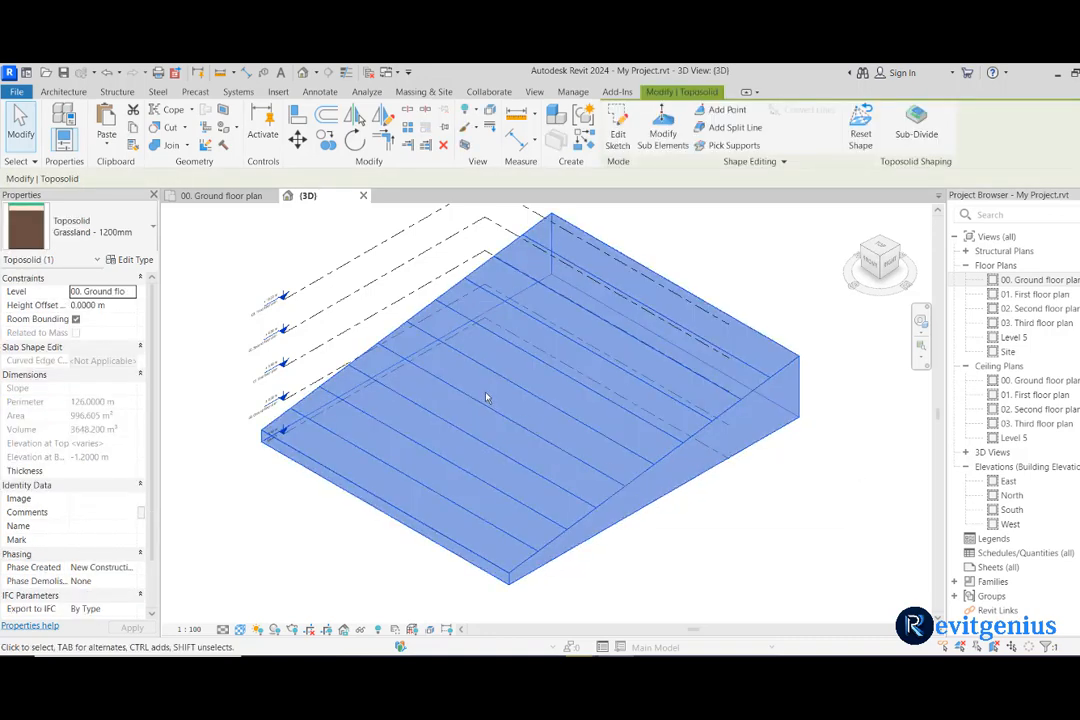
{"action": "left_click", "coordinate": [409, 110]}
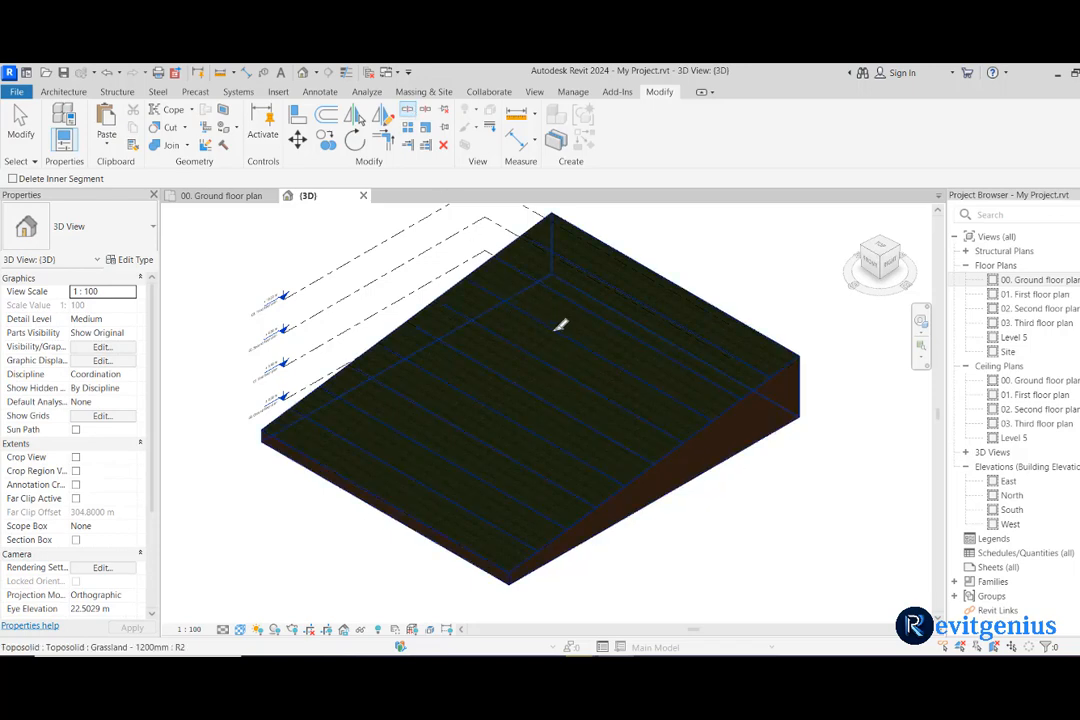
{"action": "left_click", "coordinate": [643, 374]}
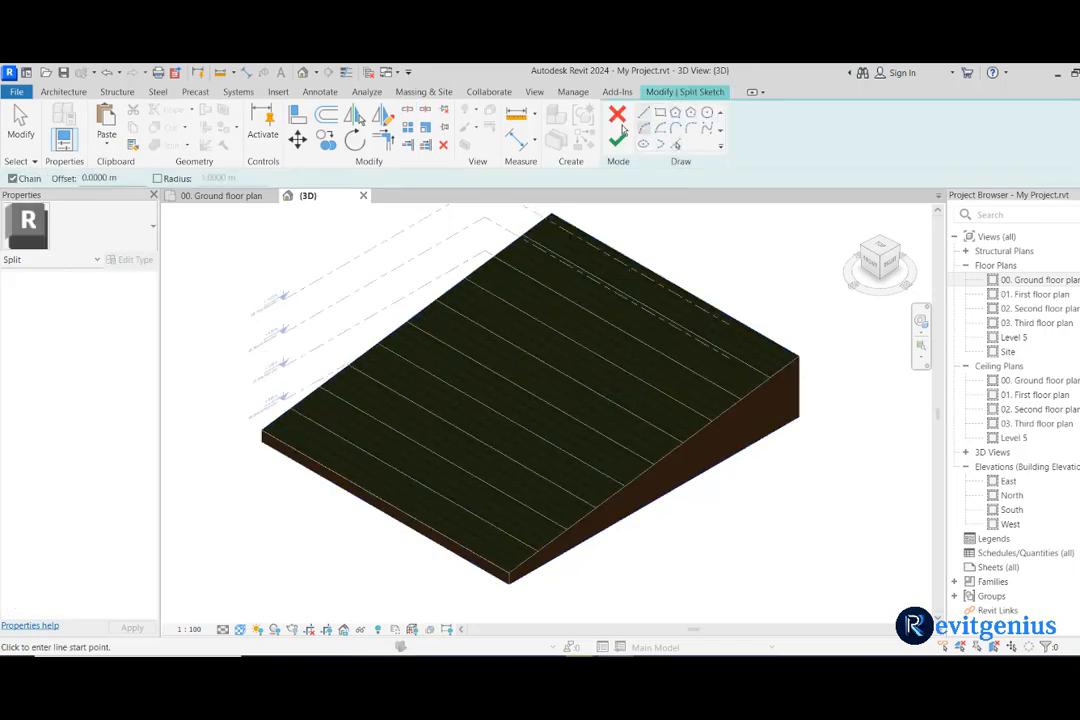
{"action": "left_click", "coordinate": [660, 116]}
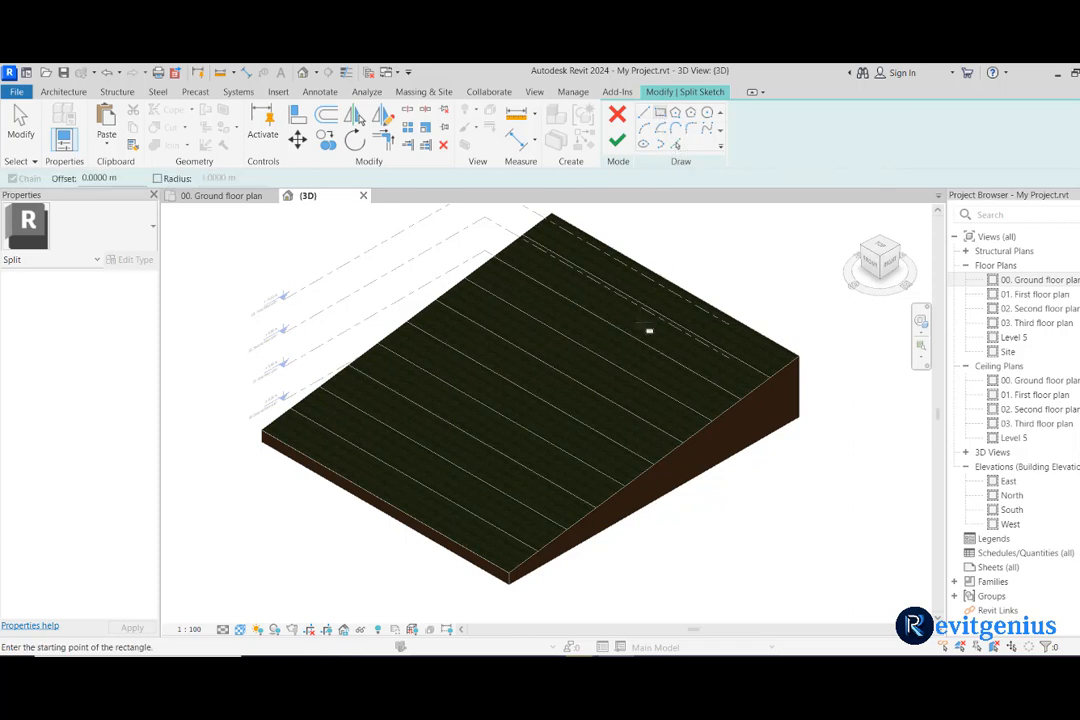
{"action": "left_click", "coordinate": [645, 316]}
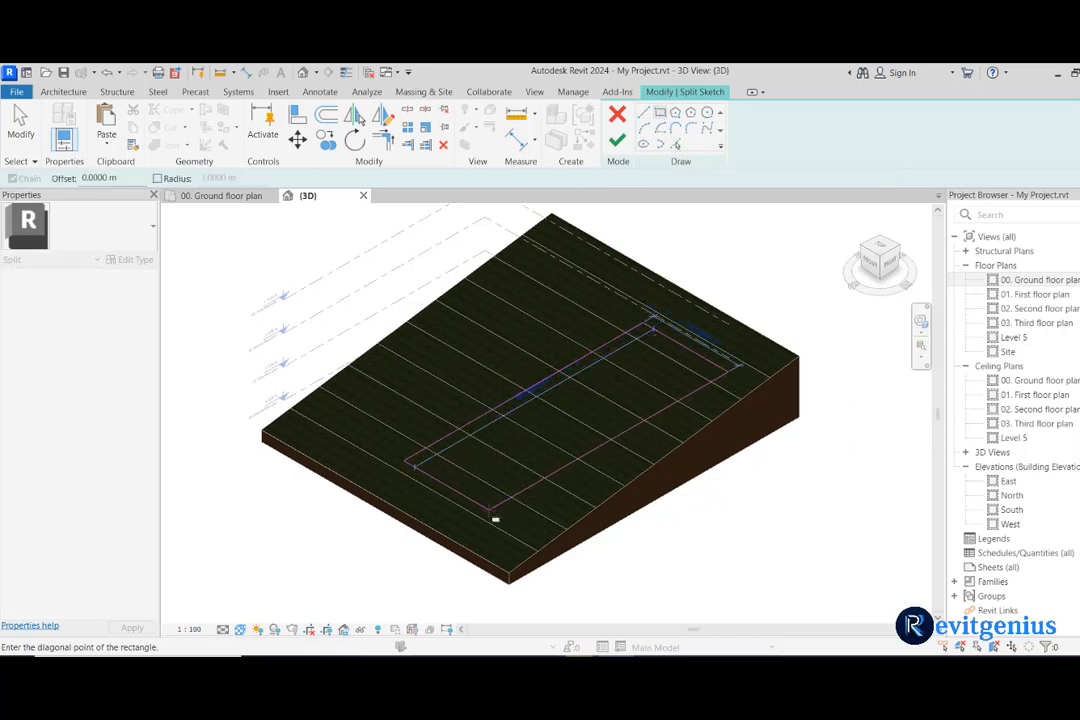
{"action": "left_click", "coordinate": [466, 522]}
{"action": "left_click", "coordinate": [617, 140]}
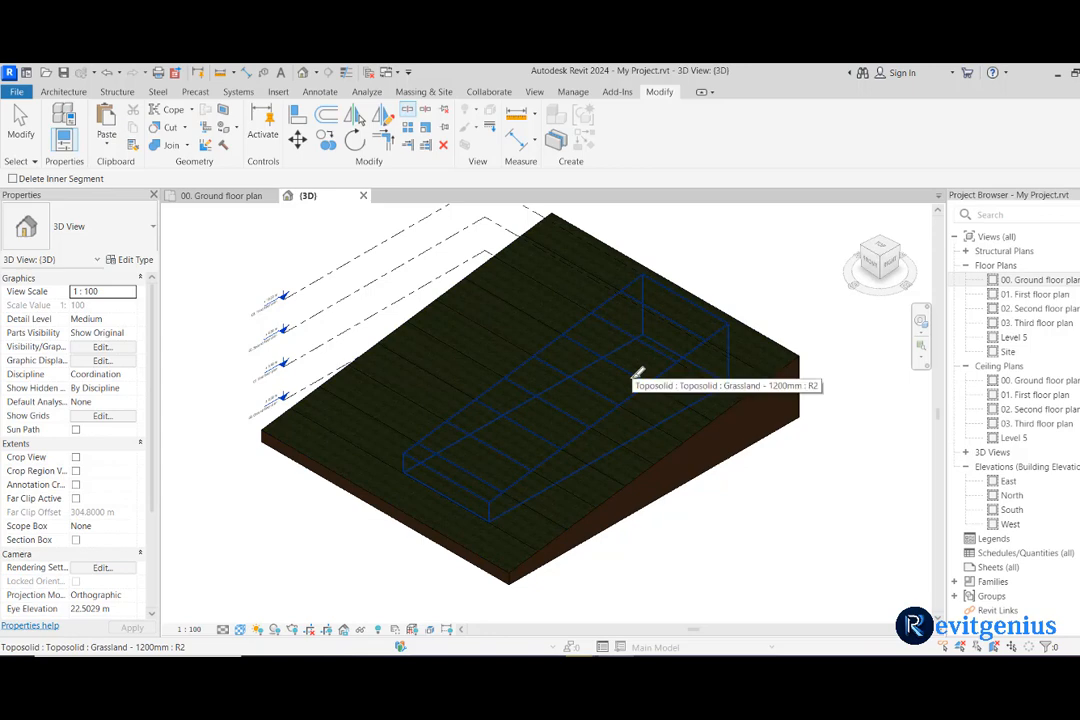
Step: Paint the top face of the split-off rectangular piece with Aluminium and delete that piece from the toposolid
{"action": "left_click", "coordinate": [600, 386]}
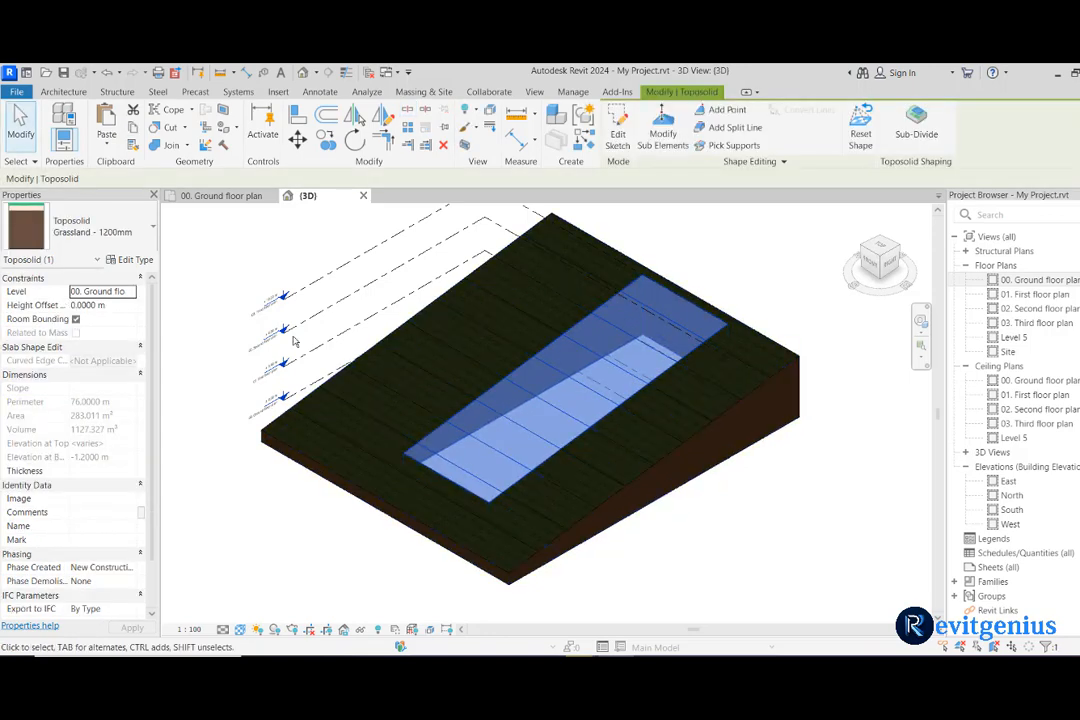
{"action": "left_click", "coordinate": [222, 128]}
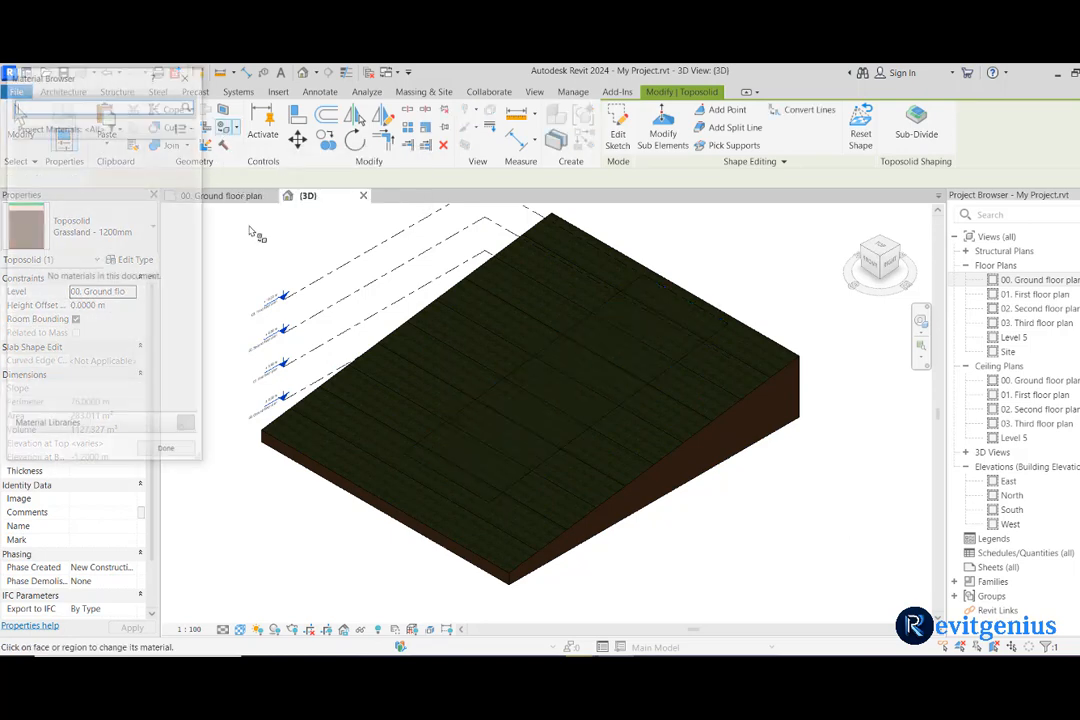
{"action": "left_click", "coordinate": [155, 172]}
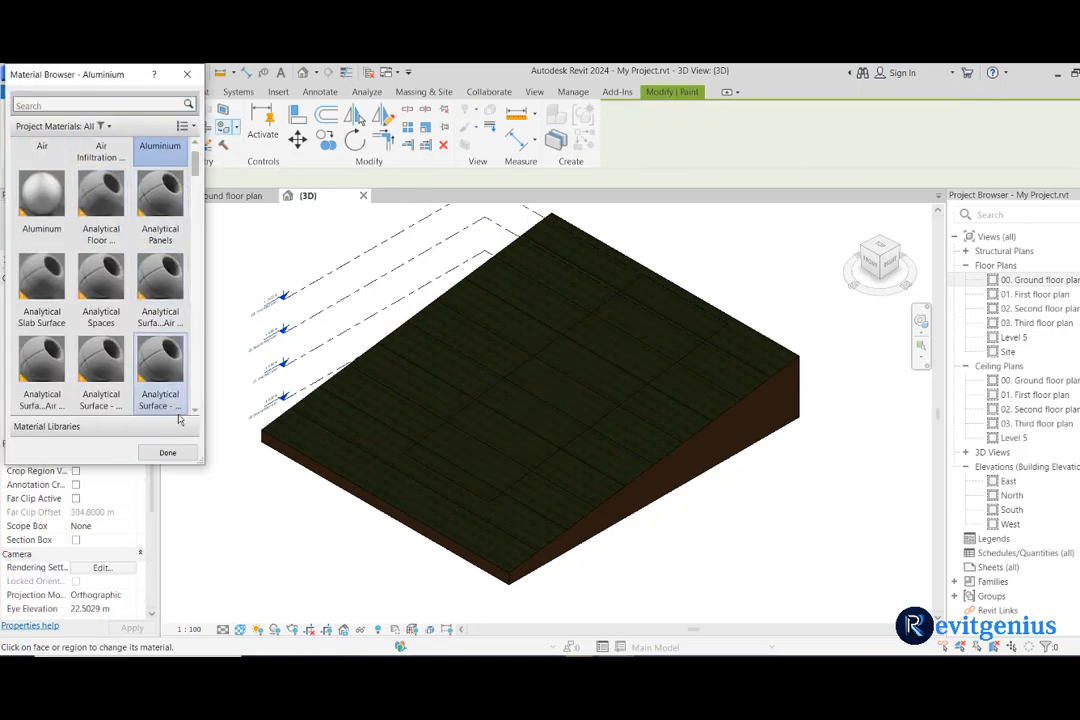
{"action": "left_click", "coordinate": [506, 410]}
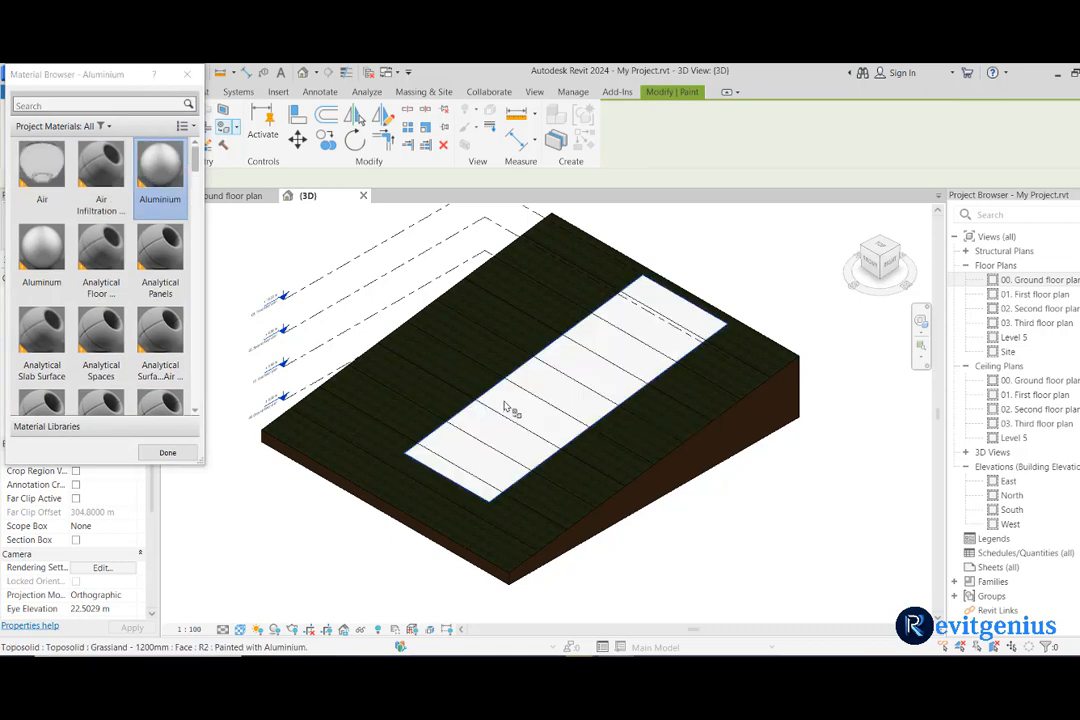
{"action": "left_click", "coordinate": [168, 453]}
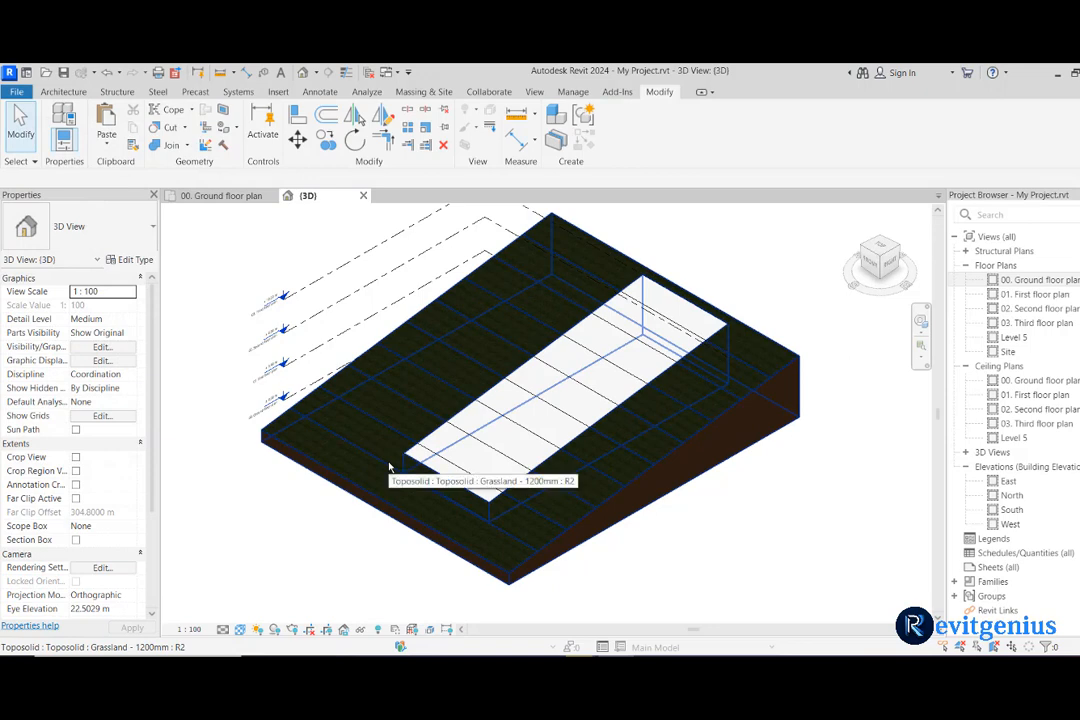
{"action": "left_click", "coordinate": [494, 499]}
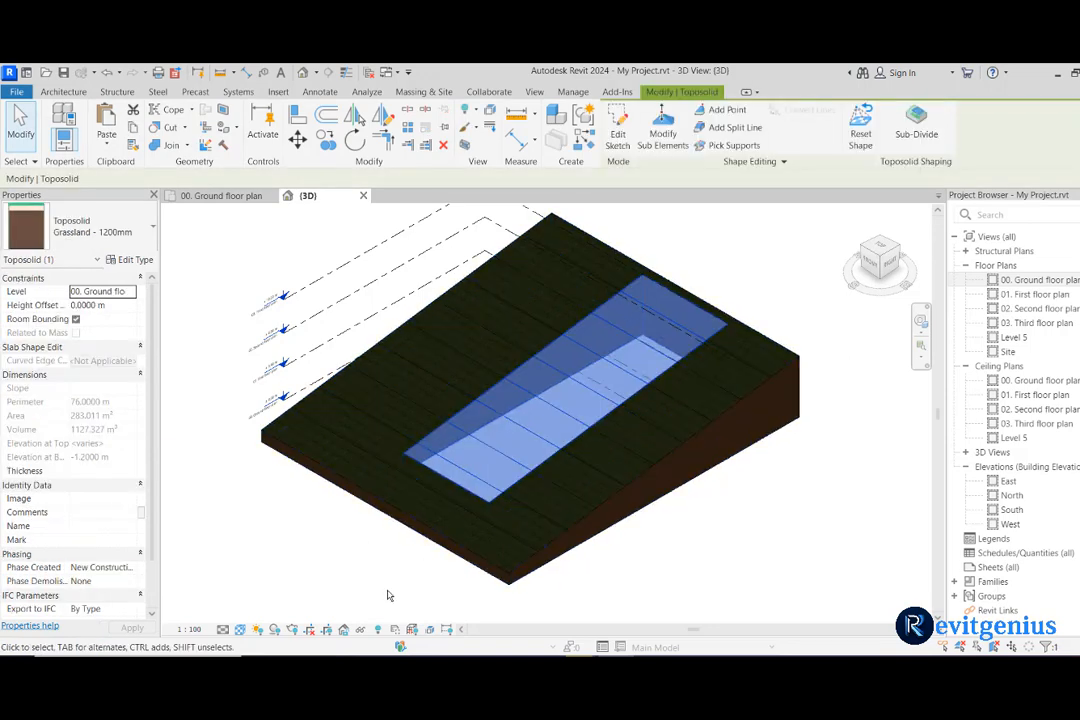
{"action": "key", "text": "Delete"}
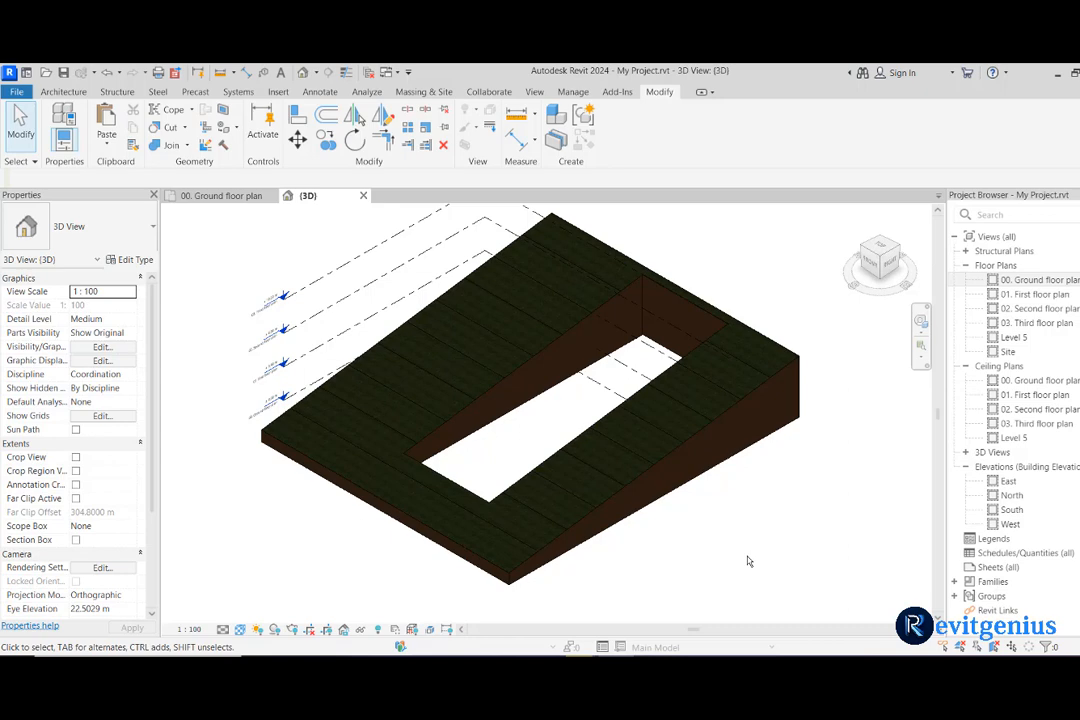
Step: Split the toposolid's sloped face with a rectangle about 17 m long between the opening and the outer edge, using Split Face
{"action": "left_click", "coordinate": [668, 492]}
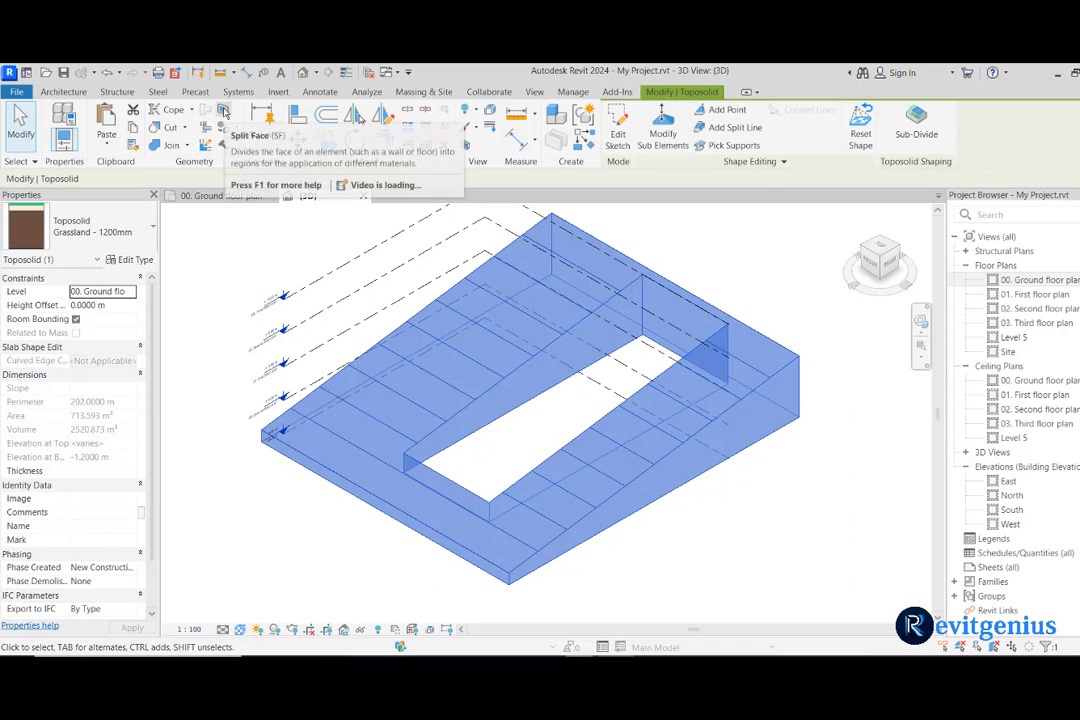
{"action": "left_click", "coordinate": [223, 110]}
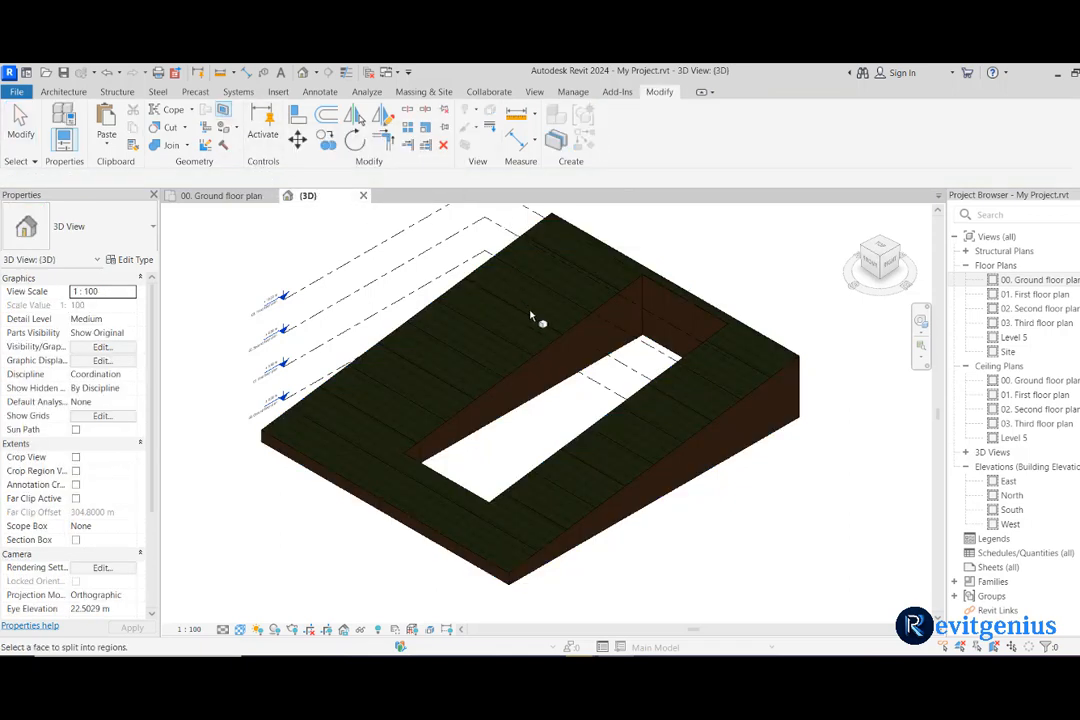
{"action": "left_click", "coordinate": [588, 240]}
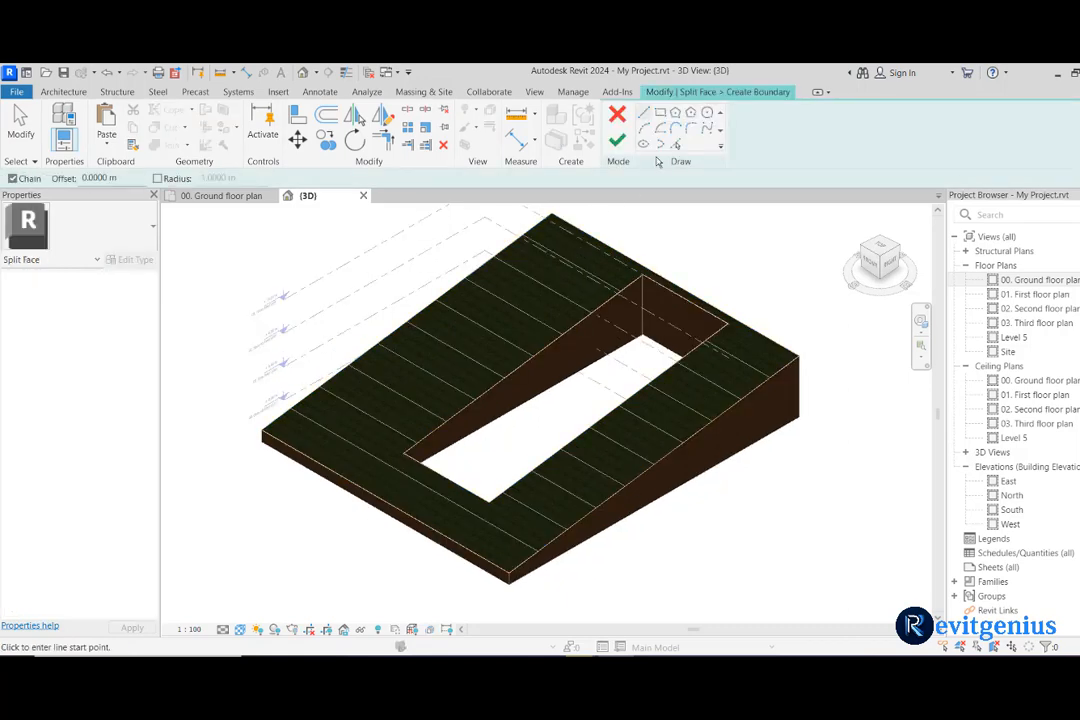
{"action": "left_click", "coordinate": [660, 112]}
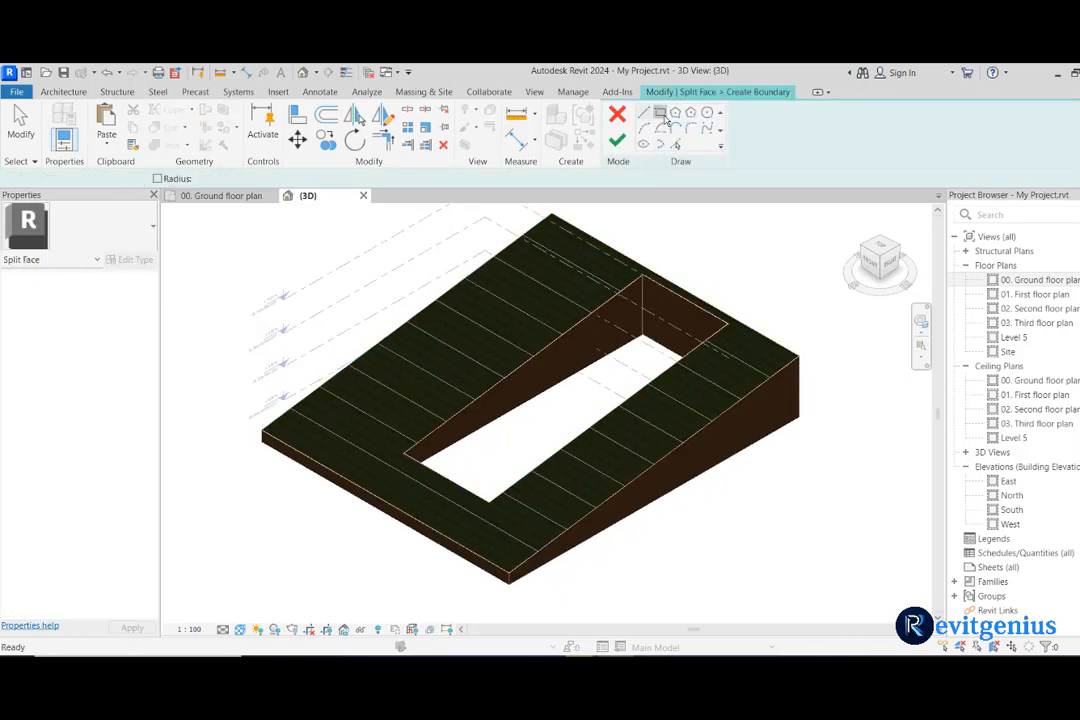
{"action": "left_click", "coordinate": [561, 283]}
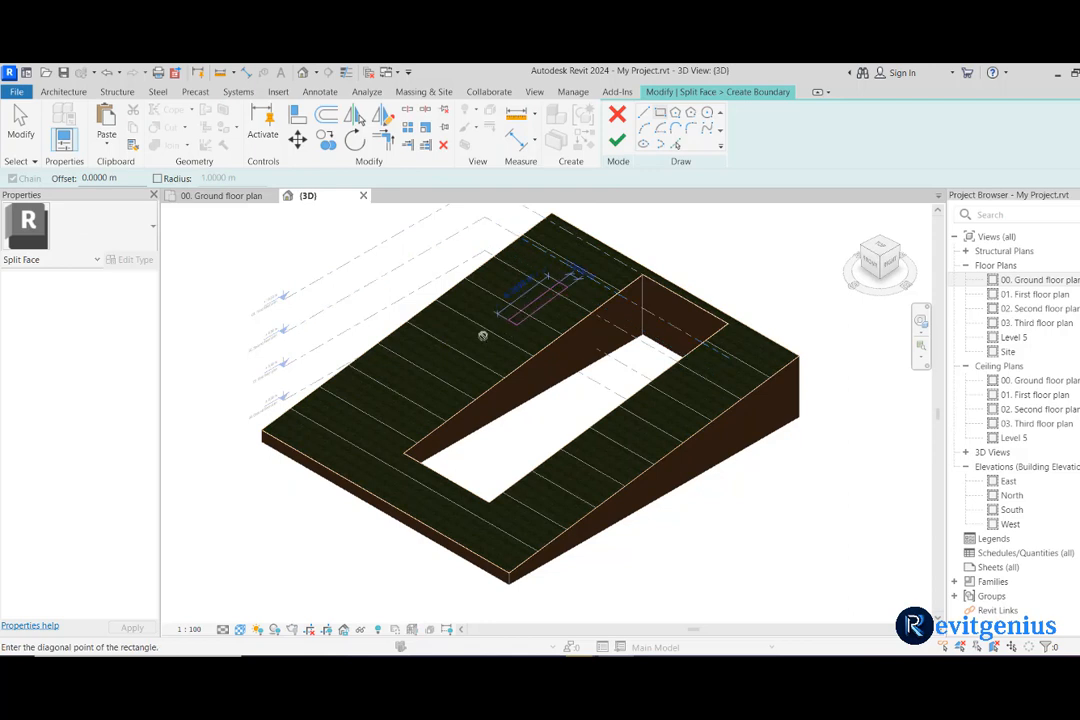
{"action": "left_click", "coordinate": [392, 392]}
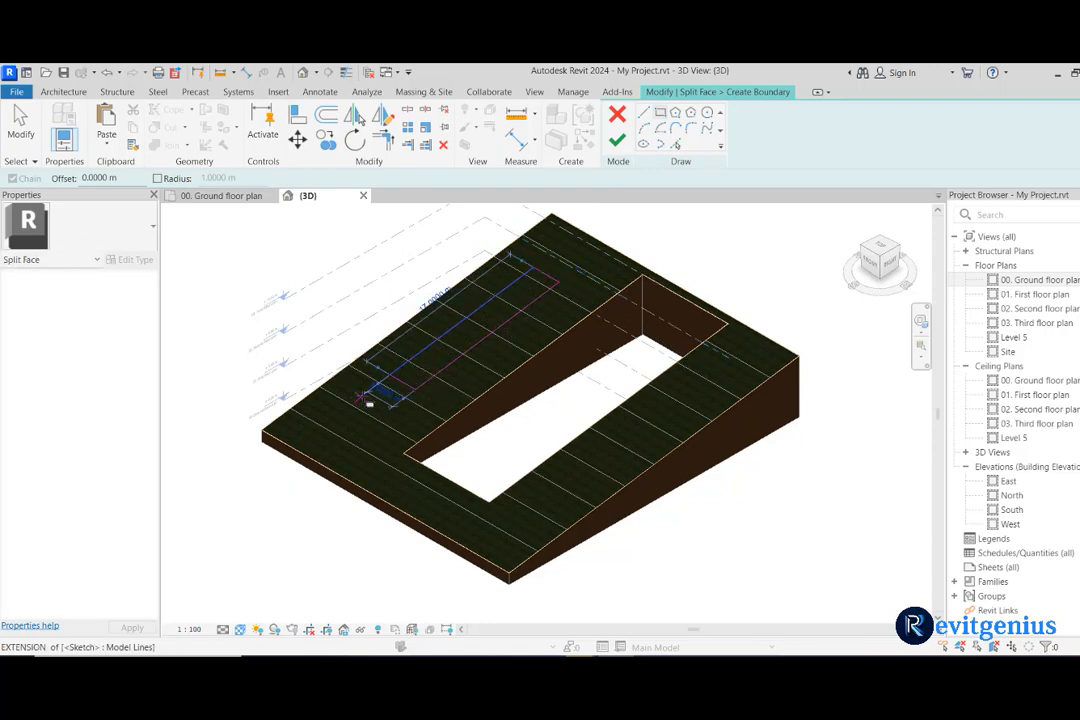
{"action": "left_click", "coordinate": [619, 141]}
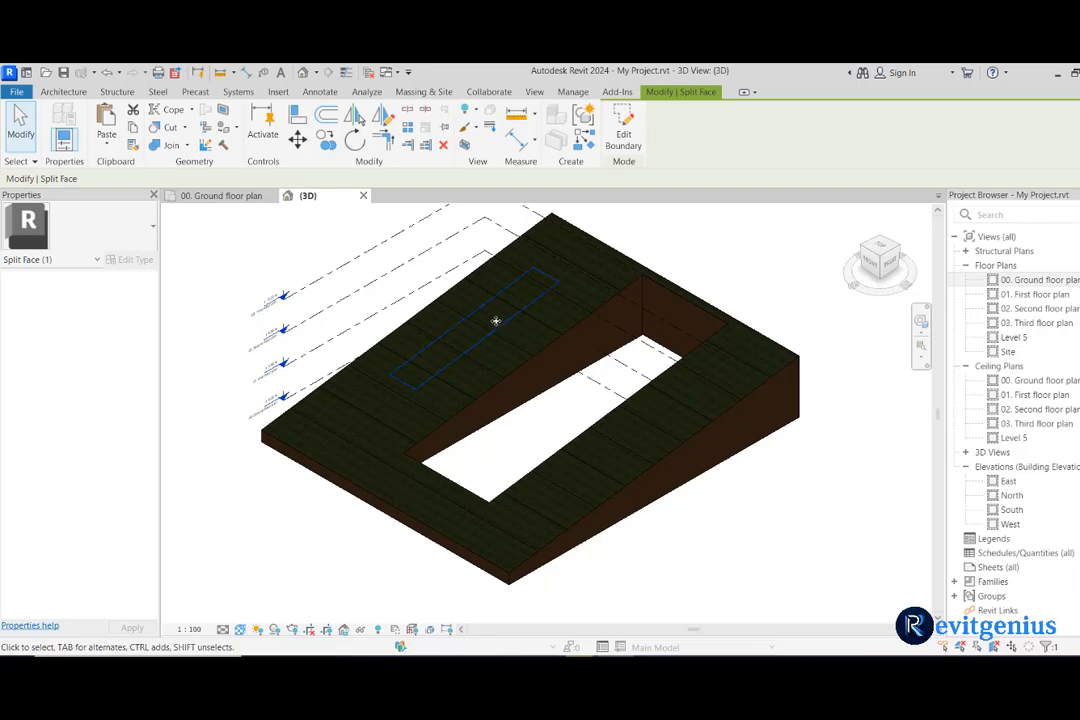
{"action": "left_click", "coordinate": [408, 262]}
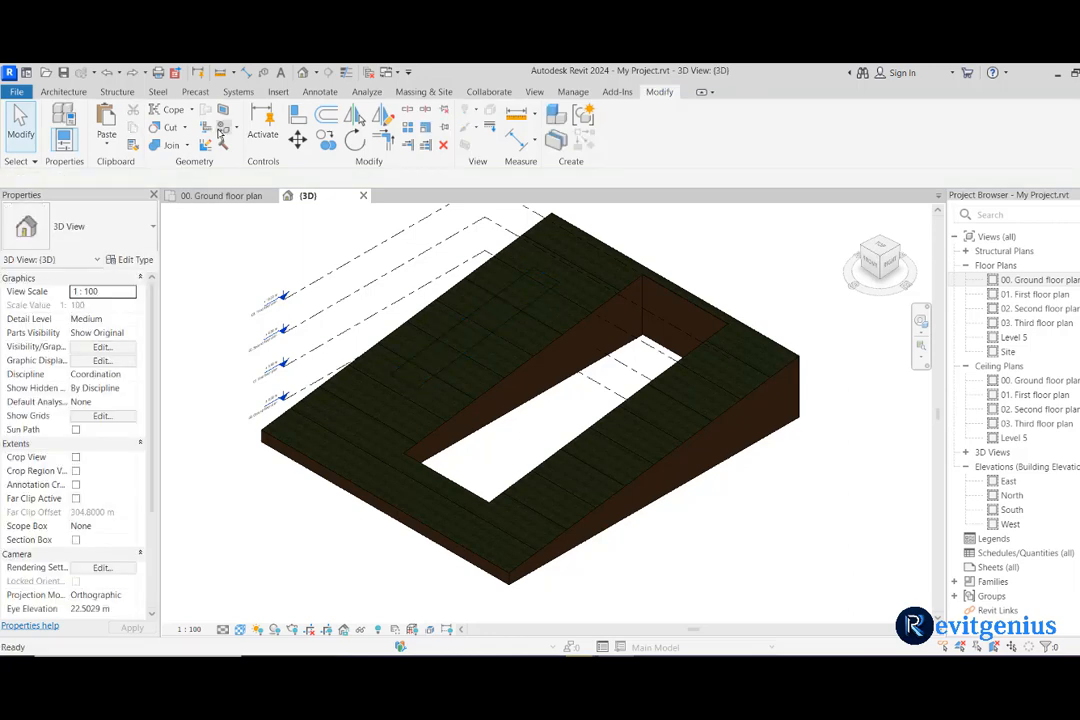
Step: Paint the new rectangular face region beside the opening with the Aluminium material
{"action": "left_click", "coordinate": [223, 127]}
{"action": "left_click", "coordinate": [160, 180]}
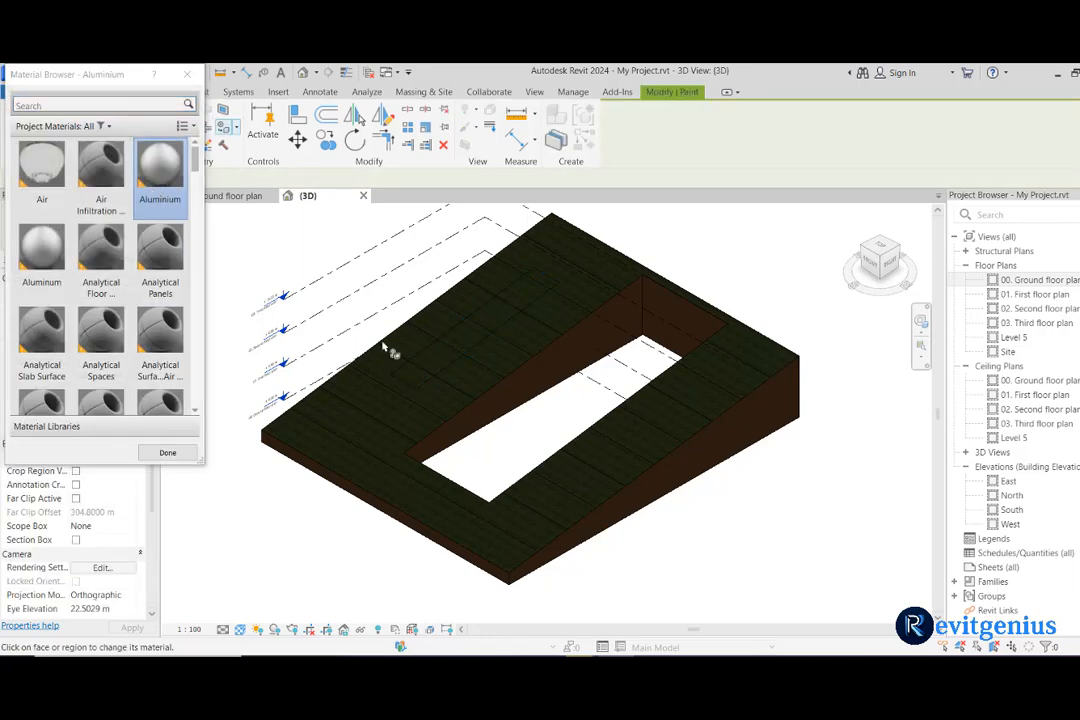
{"action": "left_click", "coordinate": [435, 367]}
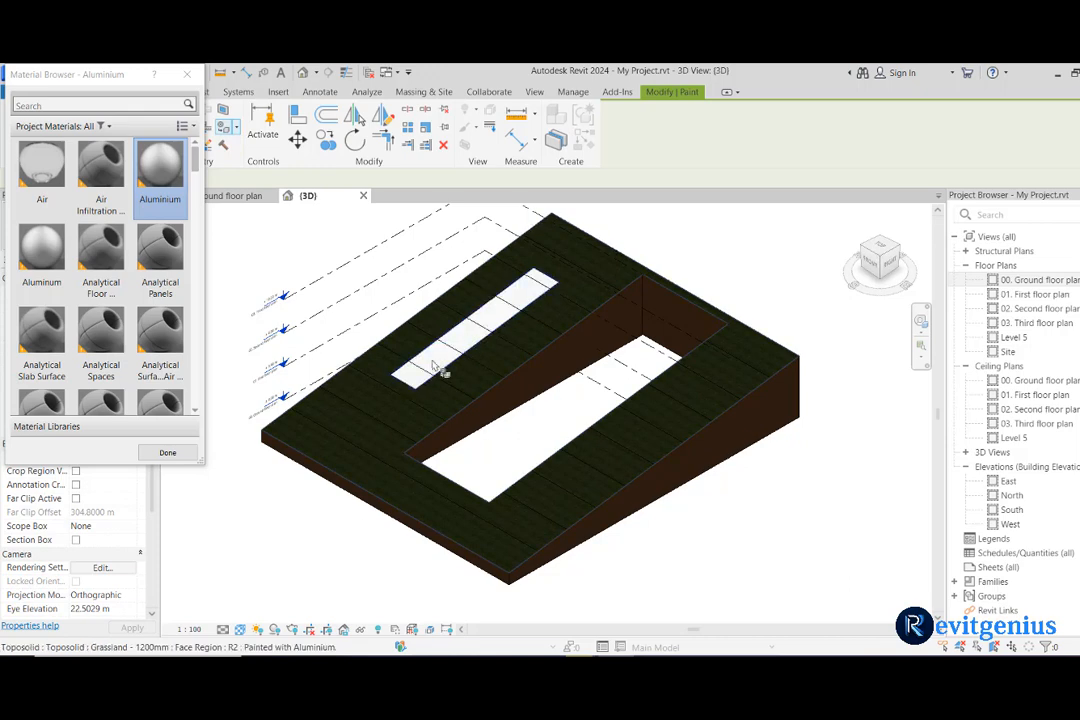
{"action": "left_click", "coordinate": [167, 452]}
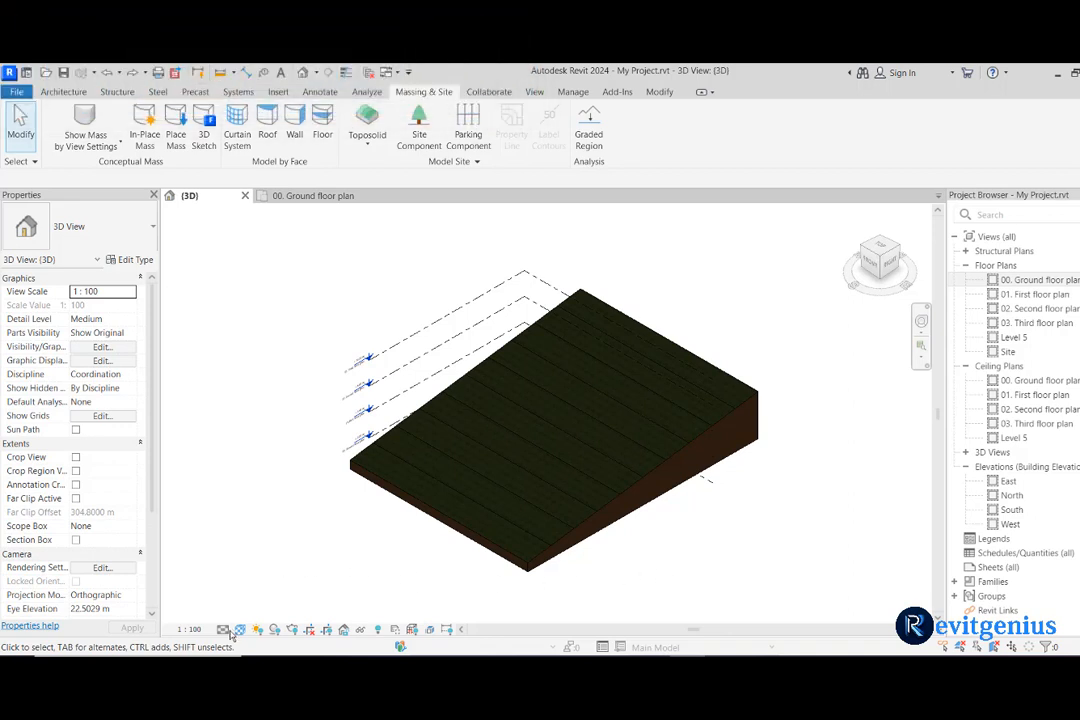
Step: Set the 3D view's visual style to Shaded
{"action": "left_click", "coordinate": [239, 630]}
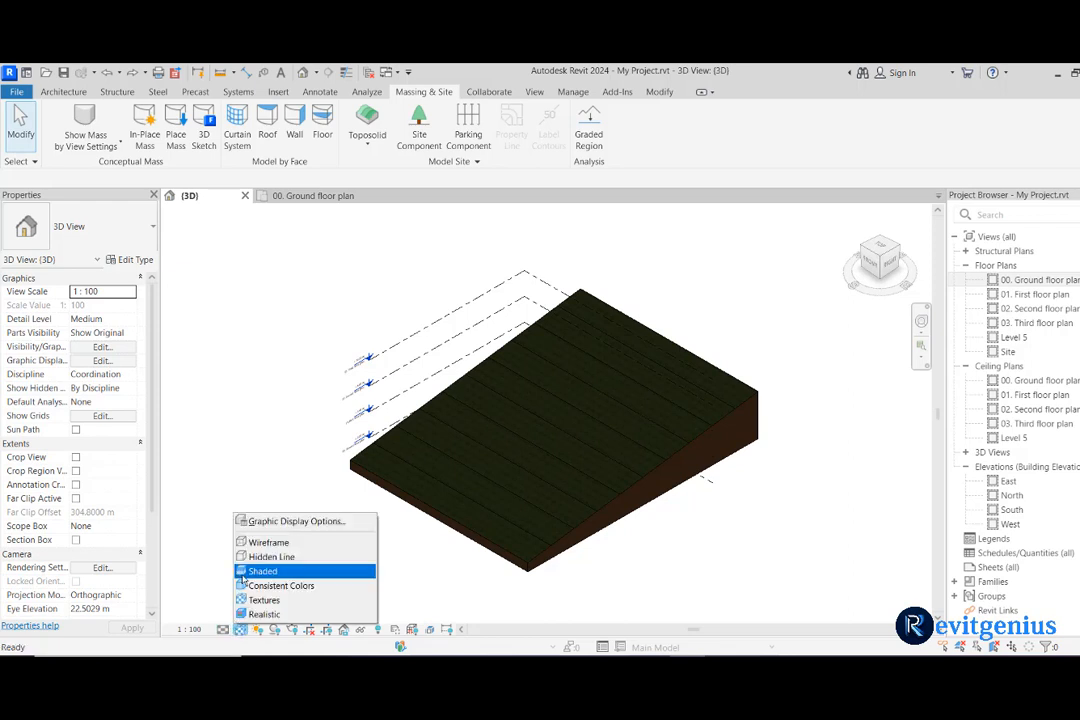
{"action": "left_click", "coordinate": [258, 571]}
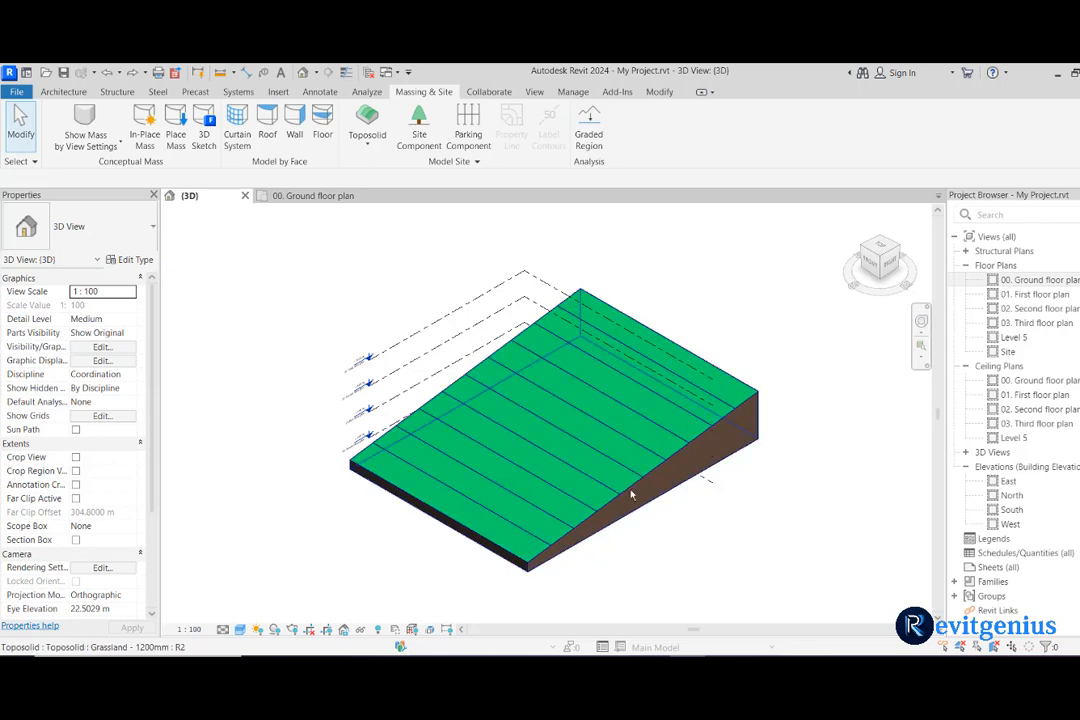
Step: Sub-divide the toposolid with a rectangular boundary about 20 m by 13 m near the raised edge of the slope
{"action": "left_click", "coordinate": [532, 413]}
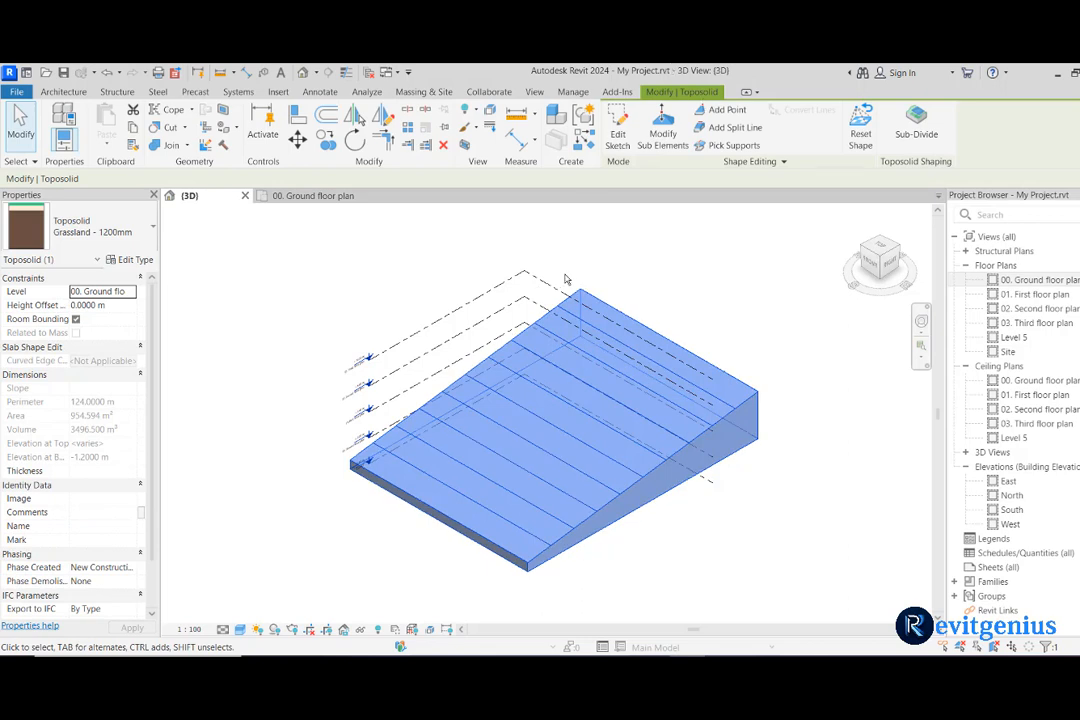
{"action": "left_click", "coordinate": [918, 138]}
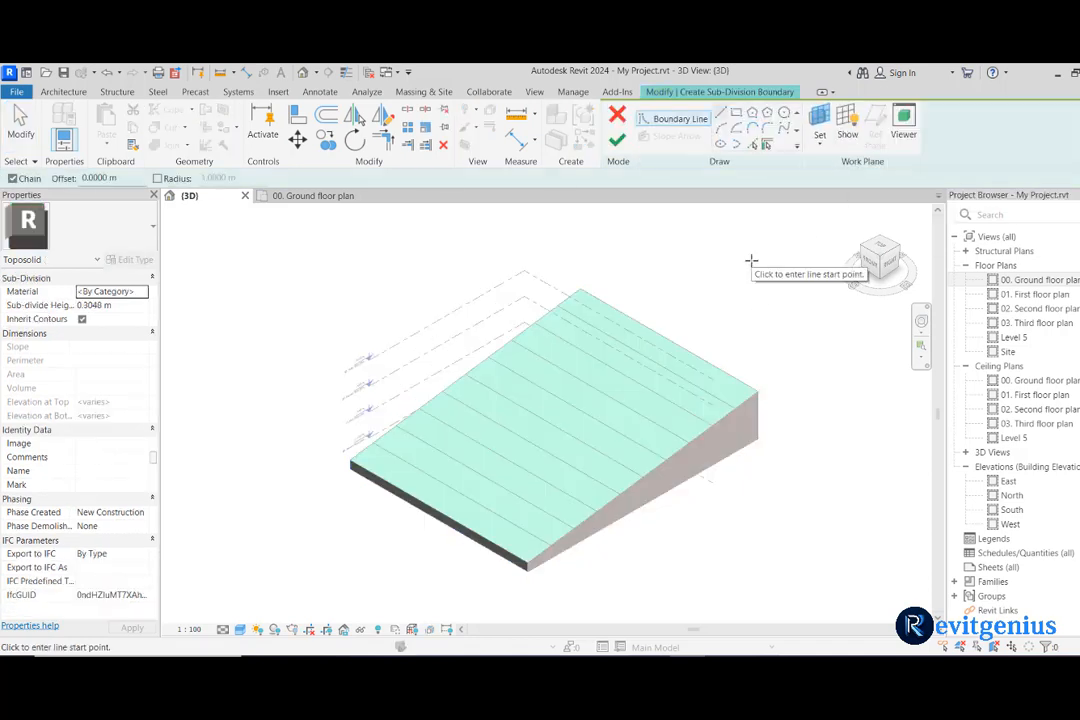
{"action": "left_click", "coordinate": [738, 112]}
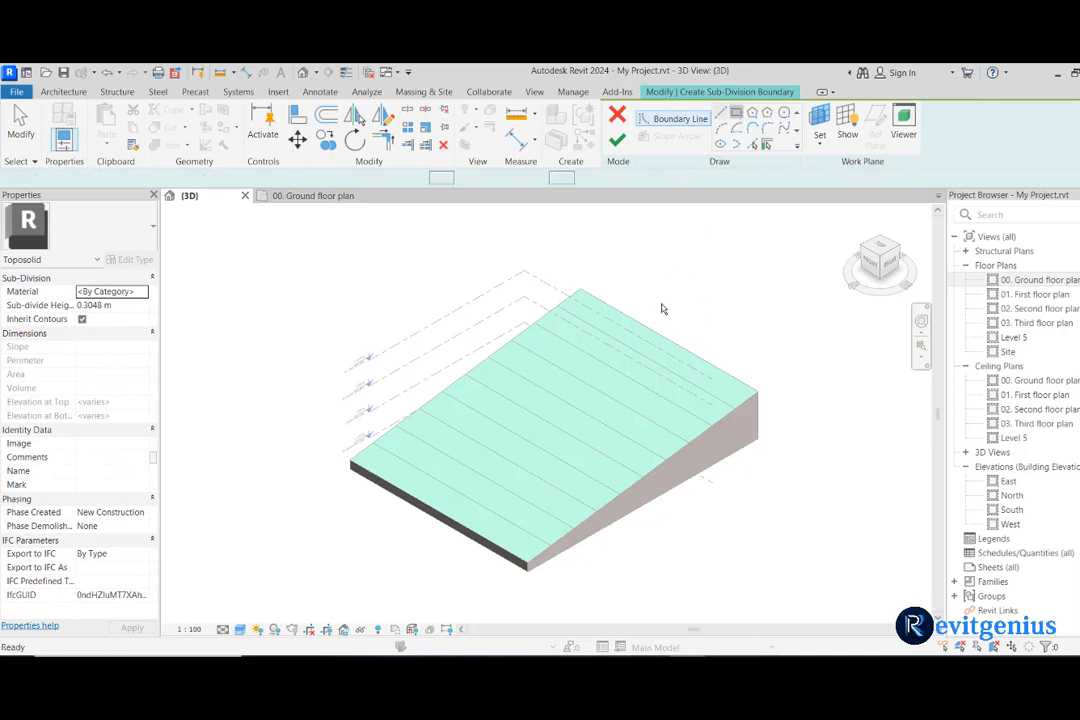
{"action": "left_click", "coordinate": [678, 372]}
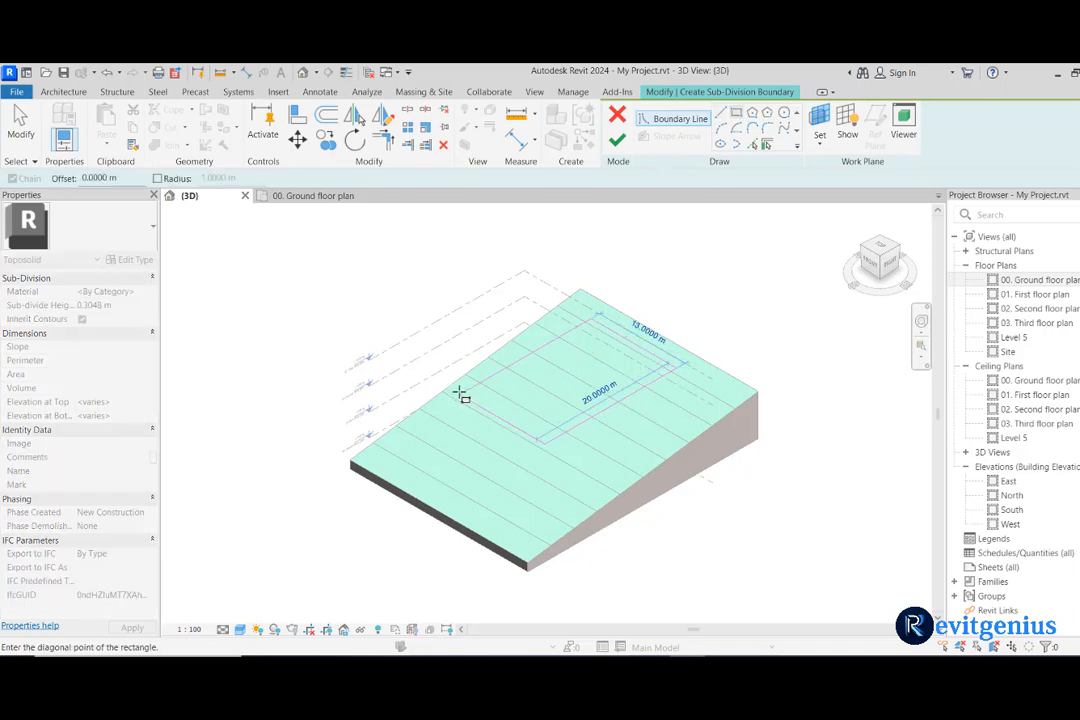
{"action": "left_click", "coordinate": [460, 395]}
{"action": "left_click", "coordinate": [617, 140]}
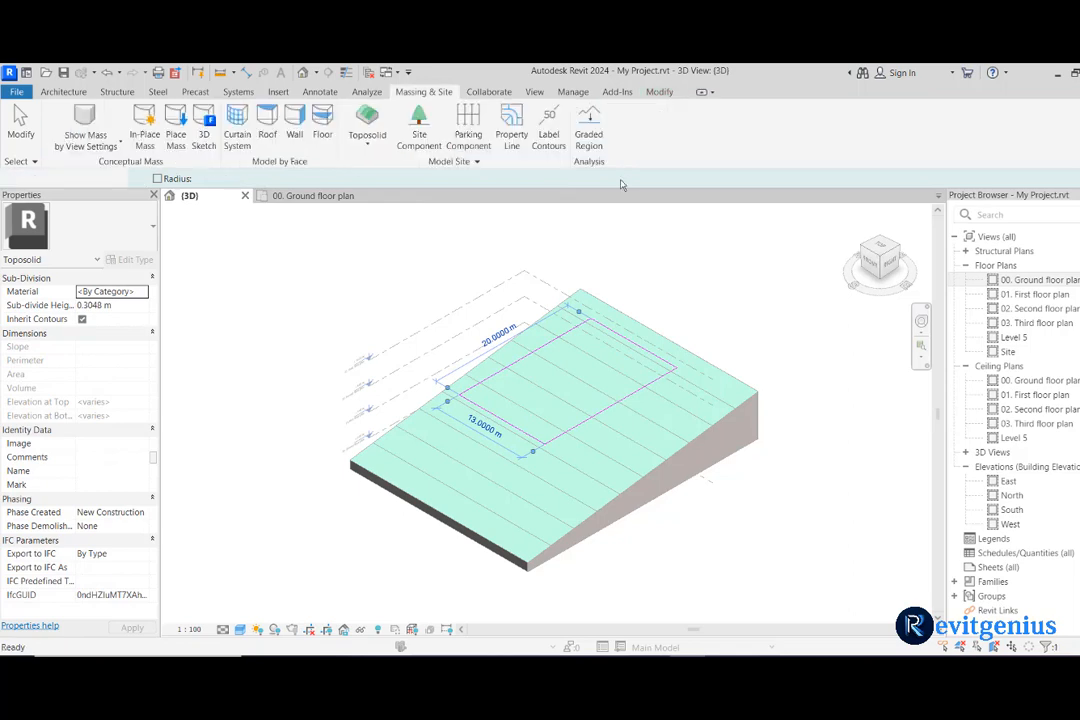
{"action": "key", "text": "Escape"}
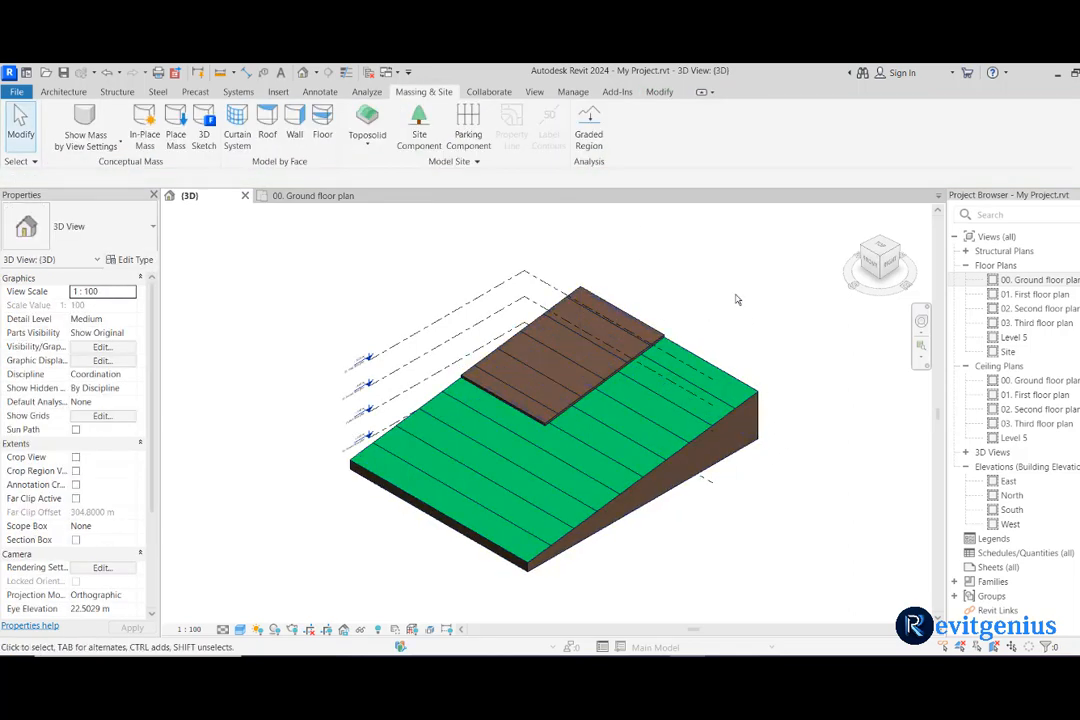
Step: Set the rectangular sub-division's Sub-divide Height to 0.001 m
{"action": "left_click", "coordinate": [653, 343]}
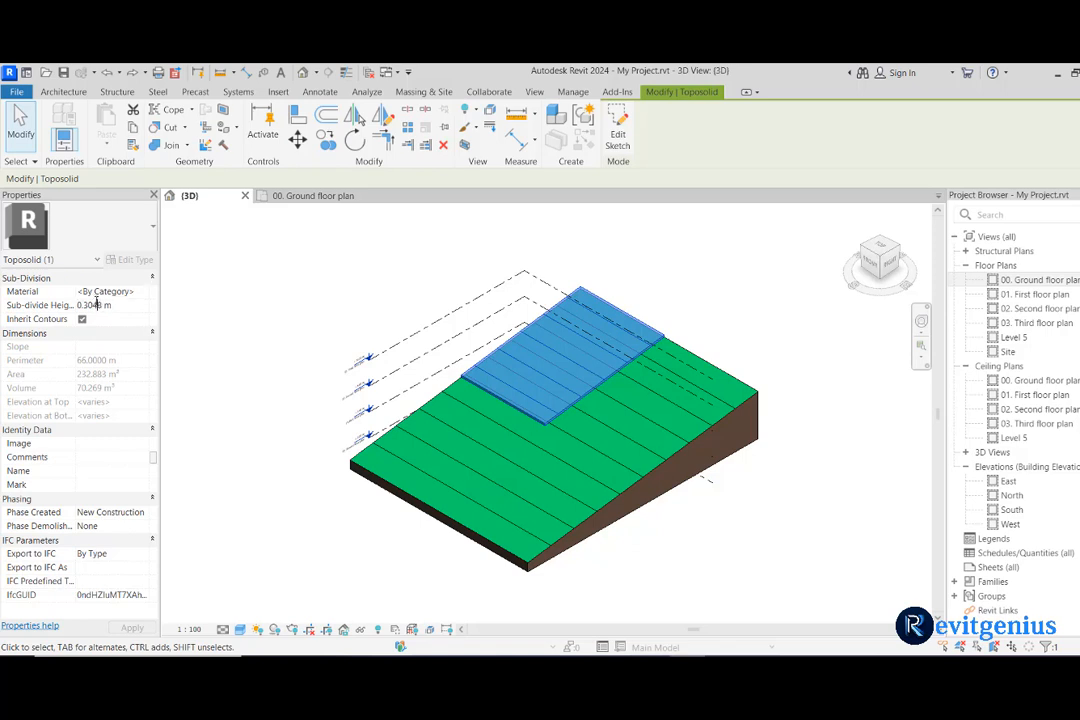
{"action": "double_click", "coordinate": [92, 304]}
{"action": "type", "text": "0.001"}
{"action": "key", "text": "Return"}
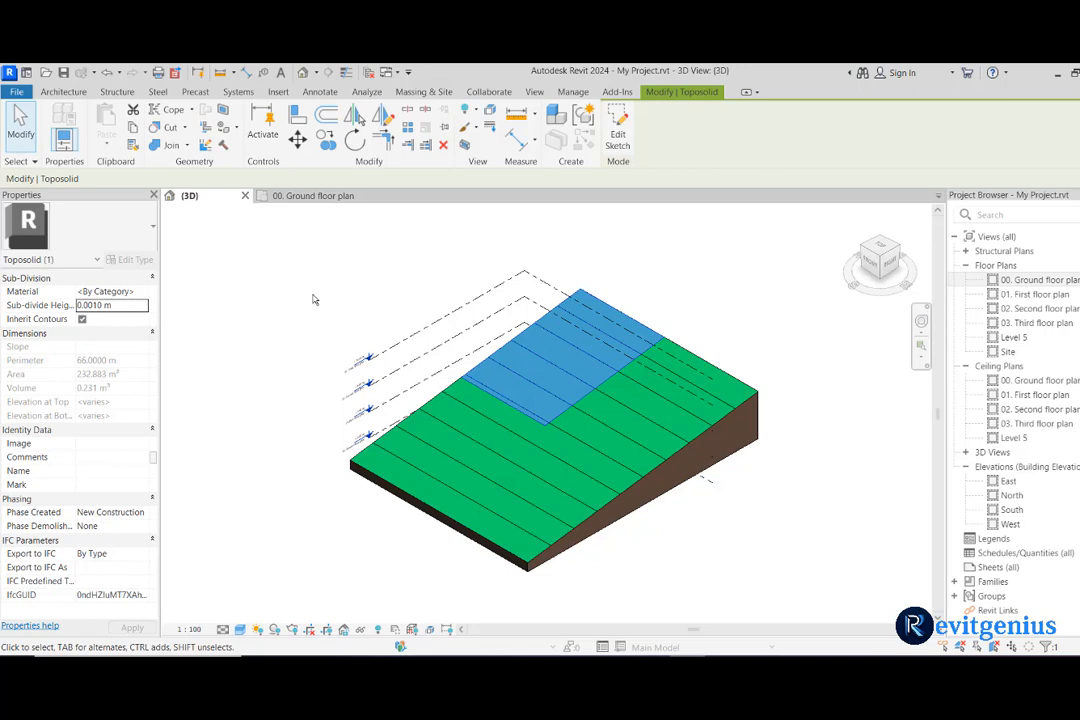
{"action": "left_click", "coordinate": [353, 298]}
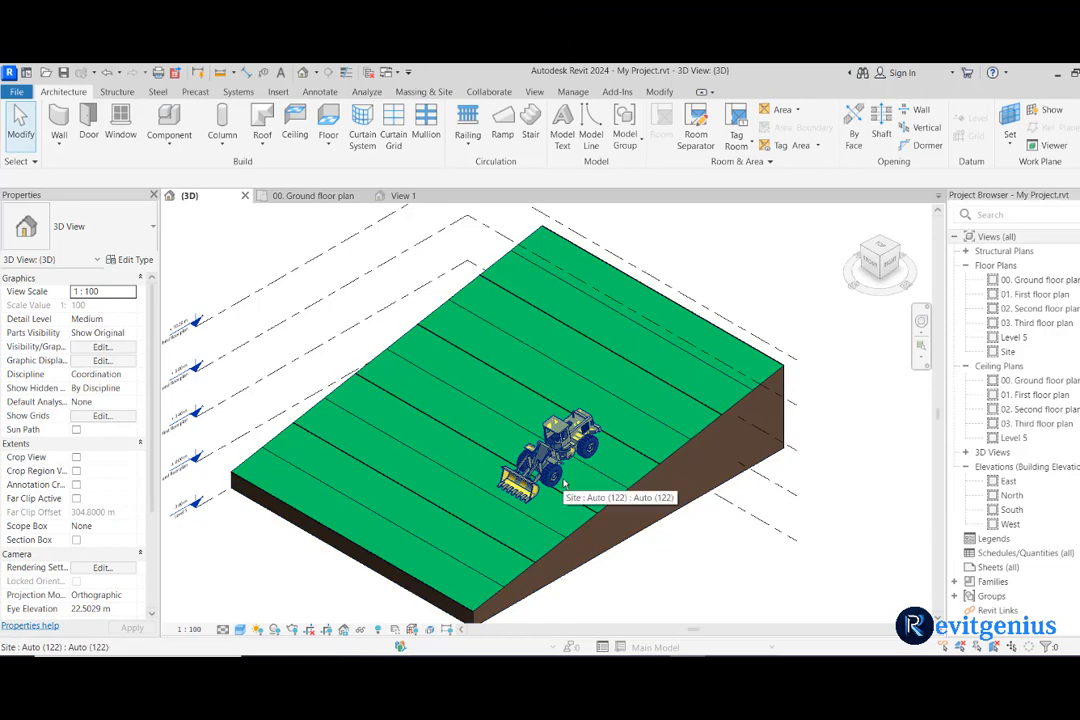
Step: Place a Camion Man truck component on the toposolid's slope, uphill of the yellow loader
{"action": "left_click", "coordinate": [169, 125]}
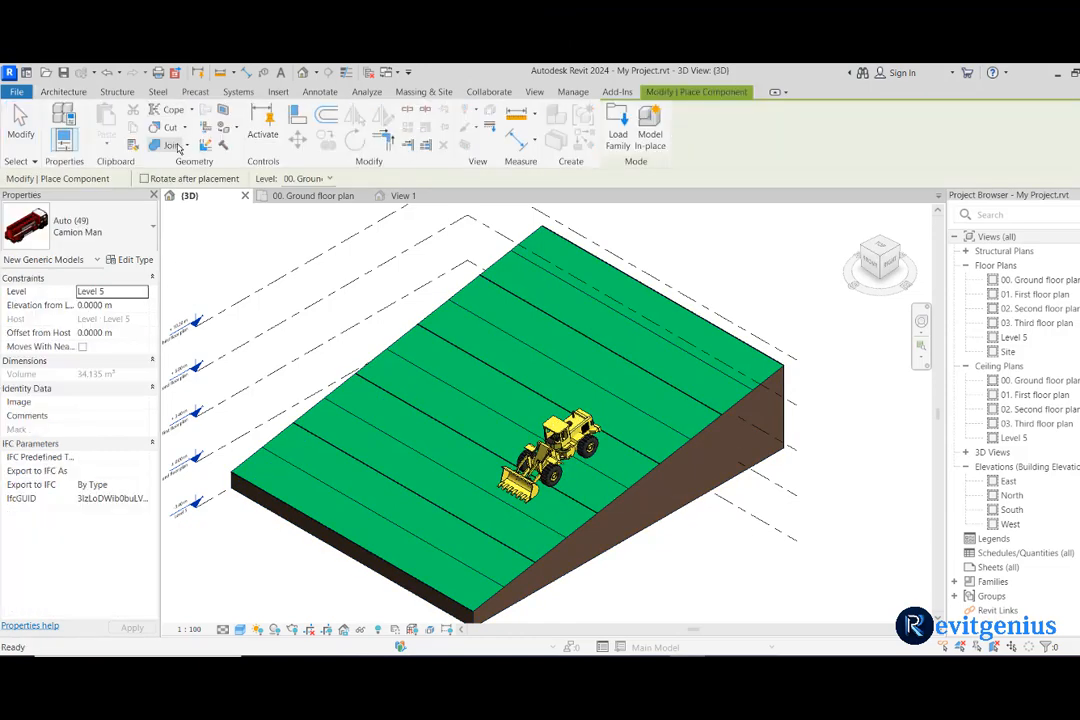
{"action": "left_click", "coordinate": [421, 433]}
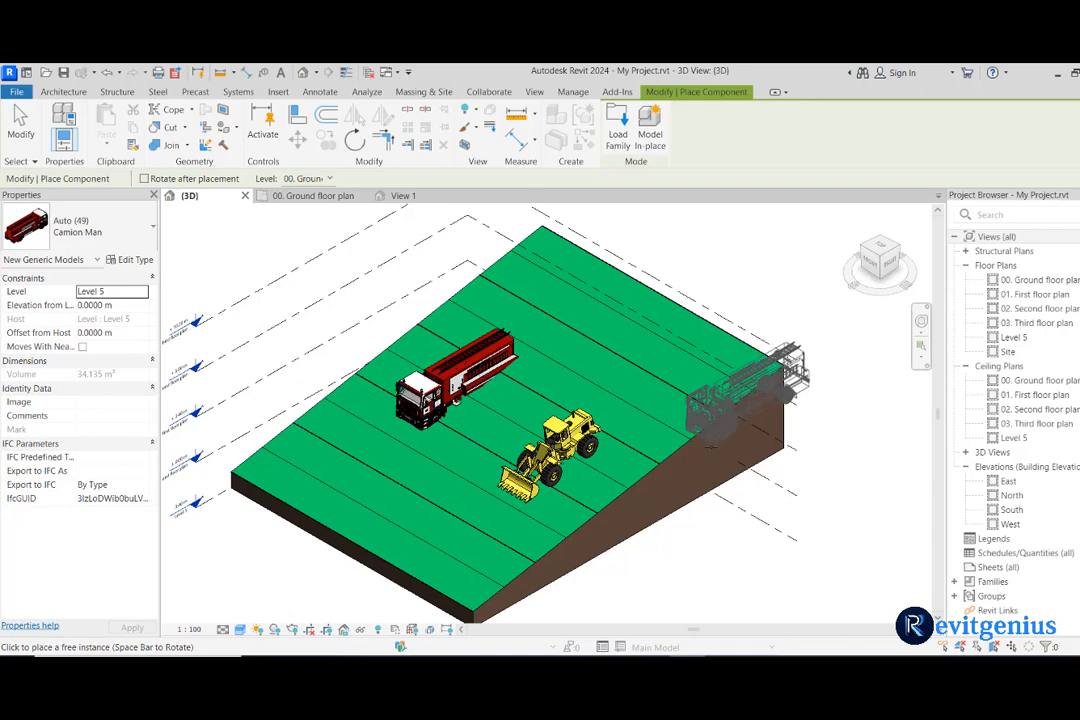
{"action": "key", "text": "Escape"}
{"action": "key", "text": "Escape"}
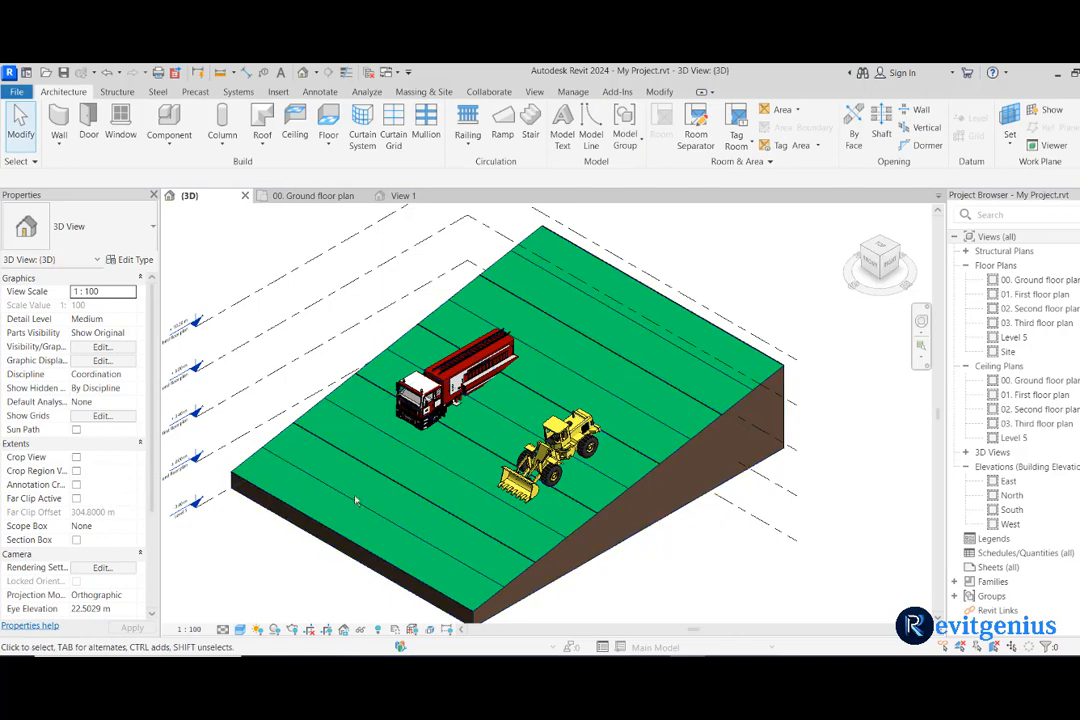
Step: Open the Camion Man truck's family for editing and make it Work Plane-Based instead of Always vertical
{"action": "left_click", "coordinate": [460, 380]}
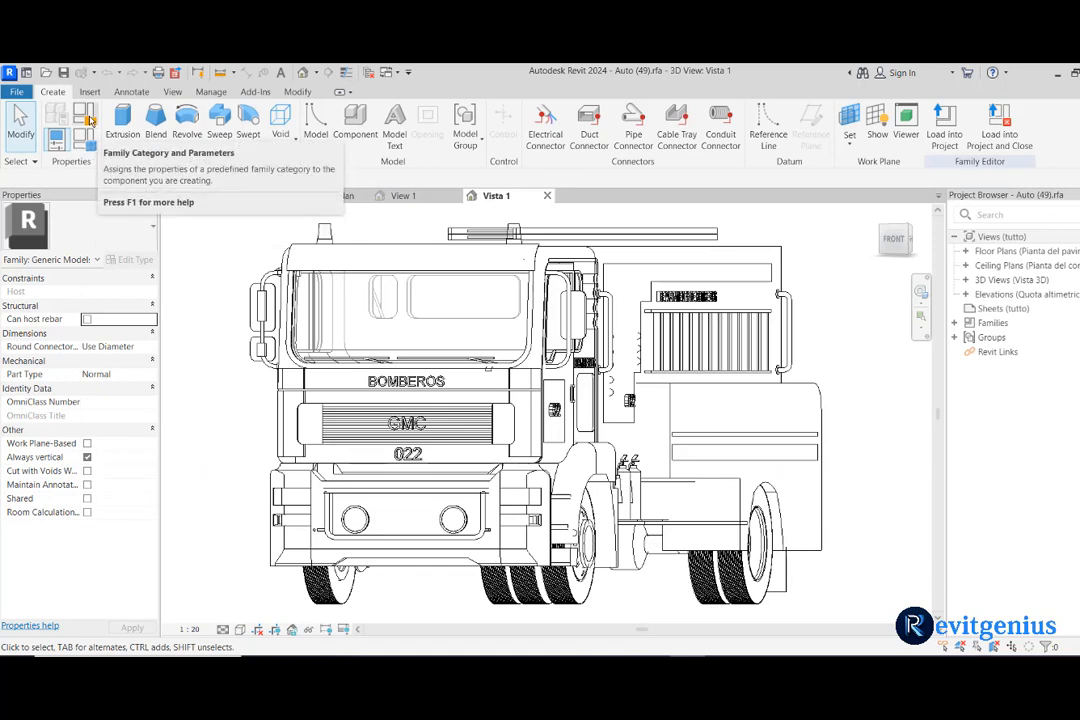
{"action": "left_click", "coordinate": [88, 118]}
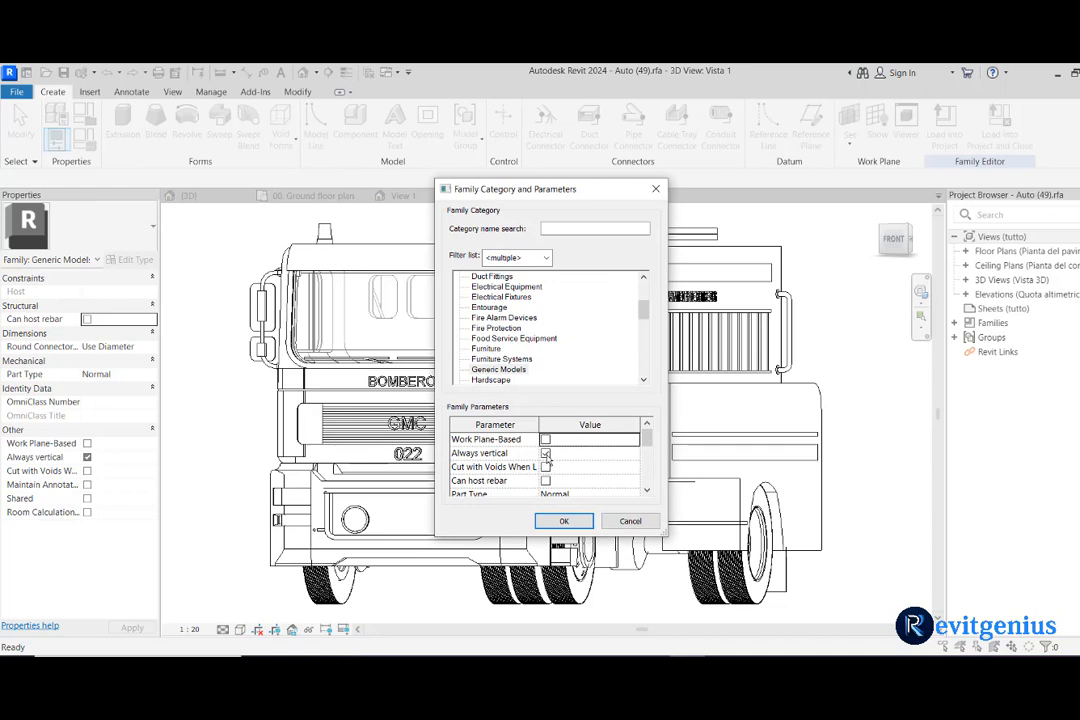
{"action": "left_click", "coordinate": [545, 454]}
{"action": "left_click", "coordinate": [545, 440]}
{"action": "left_click", "coordinate": [564, 521]}
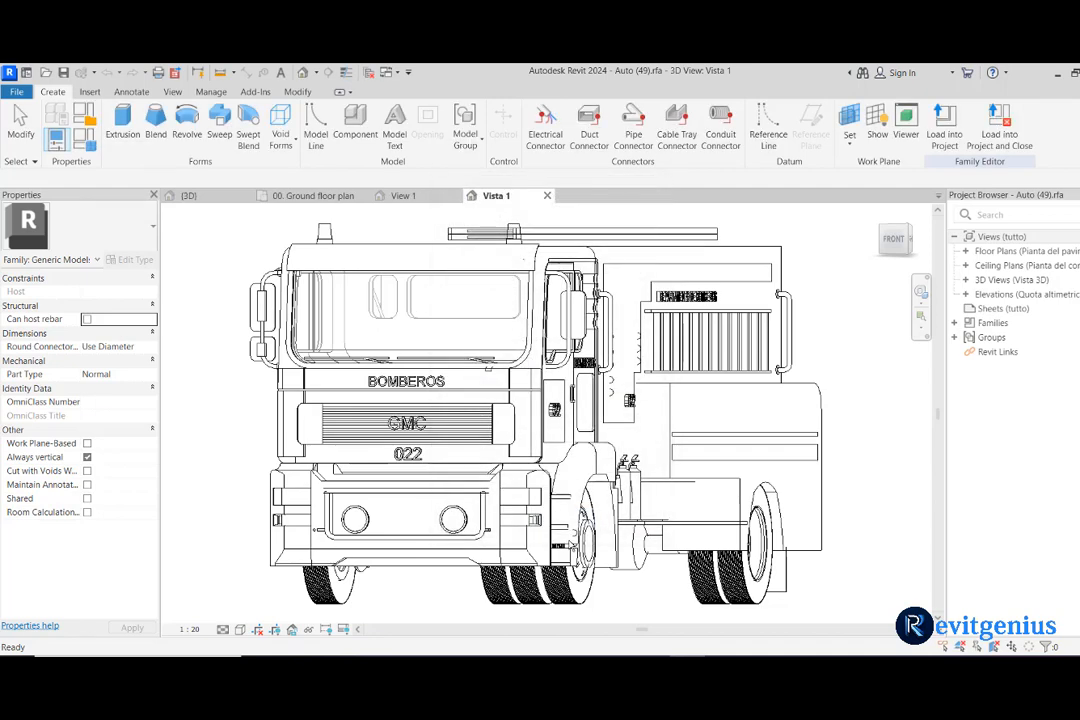
Step: Load the edited truck family into My Project.rvt, overwriting the existing version and its parameter values
{"action": "left_click", "coordinate": [941, 140]}
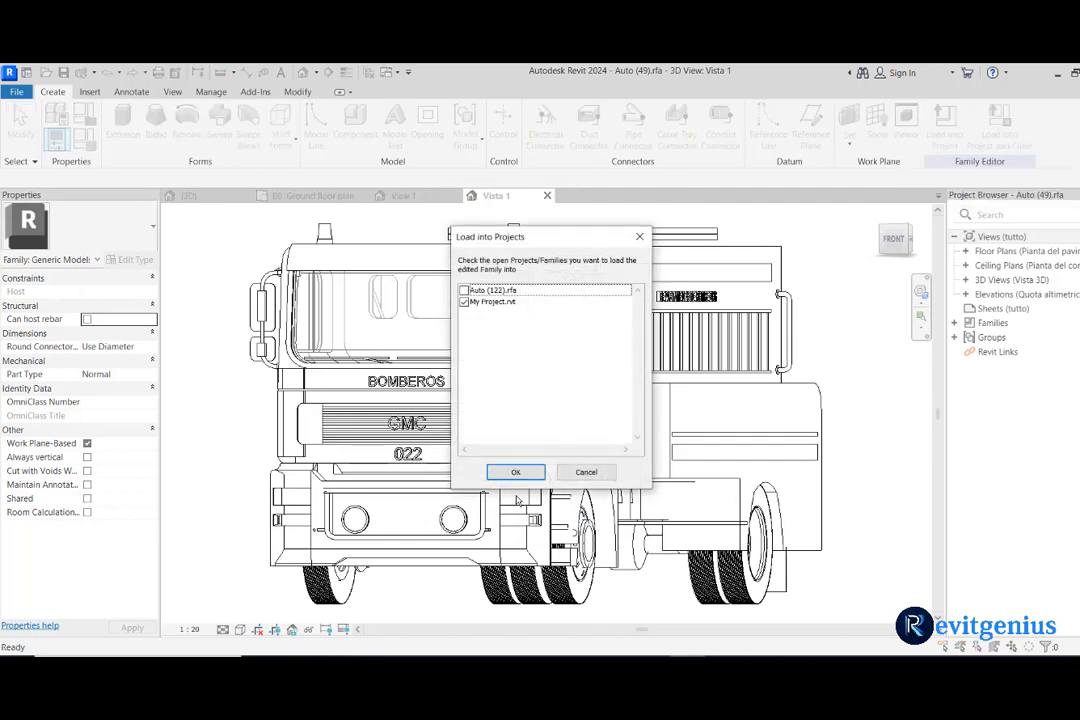
{"action": "left_click", "coordinate": [515, 472]}
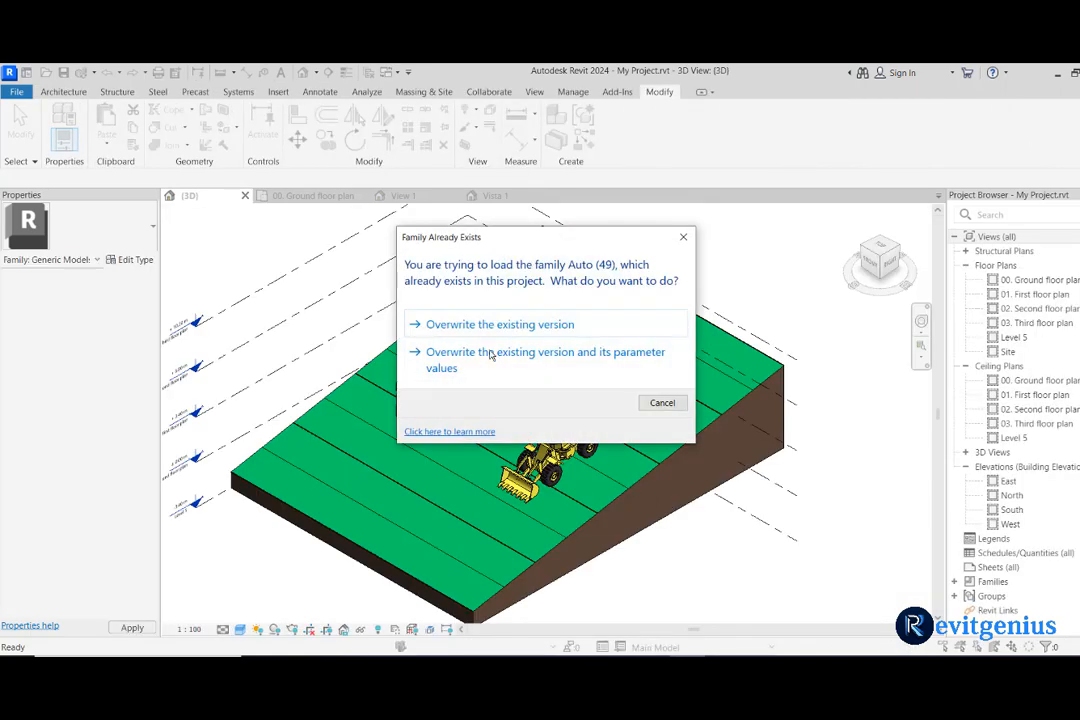
{"action": "left_click", "coordinate": [492, 354]}
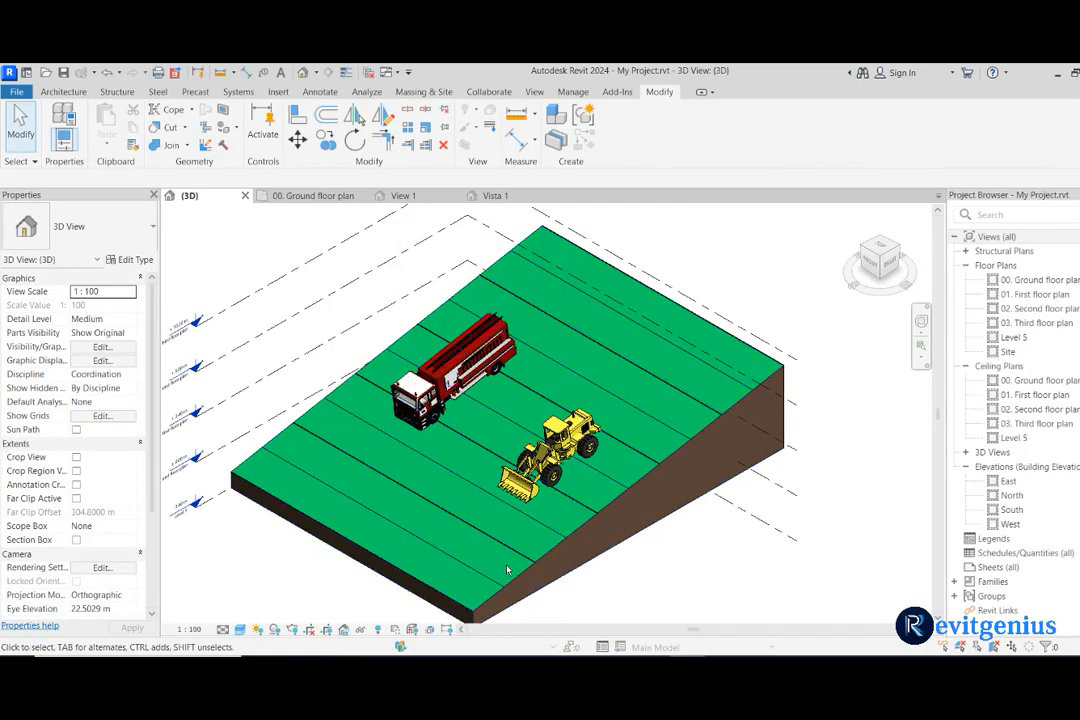
Step: Rotate the Camion Man truck a quarter turn and move it along the slope, from the low end towards the raised edge
{"action": "left_click", "coordinate": [460, 381]}
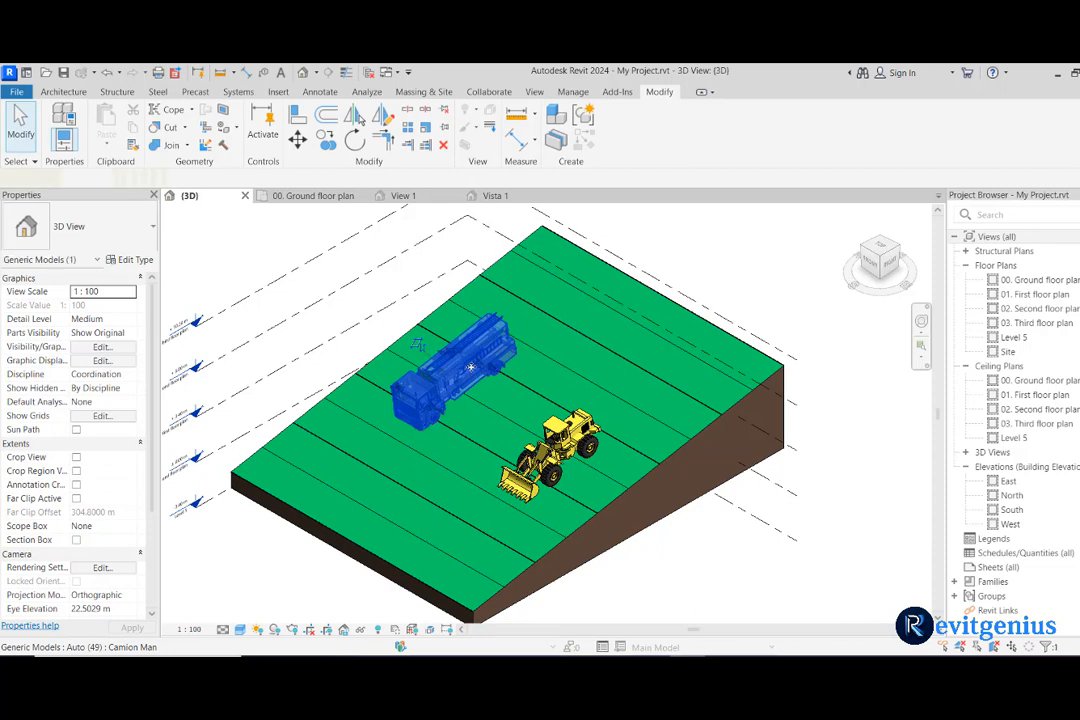
{"action": "left_click_drag", "start_coordinate": [472, 368], "coordinate": [440, 486]}
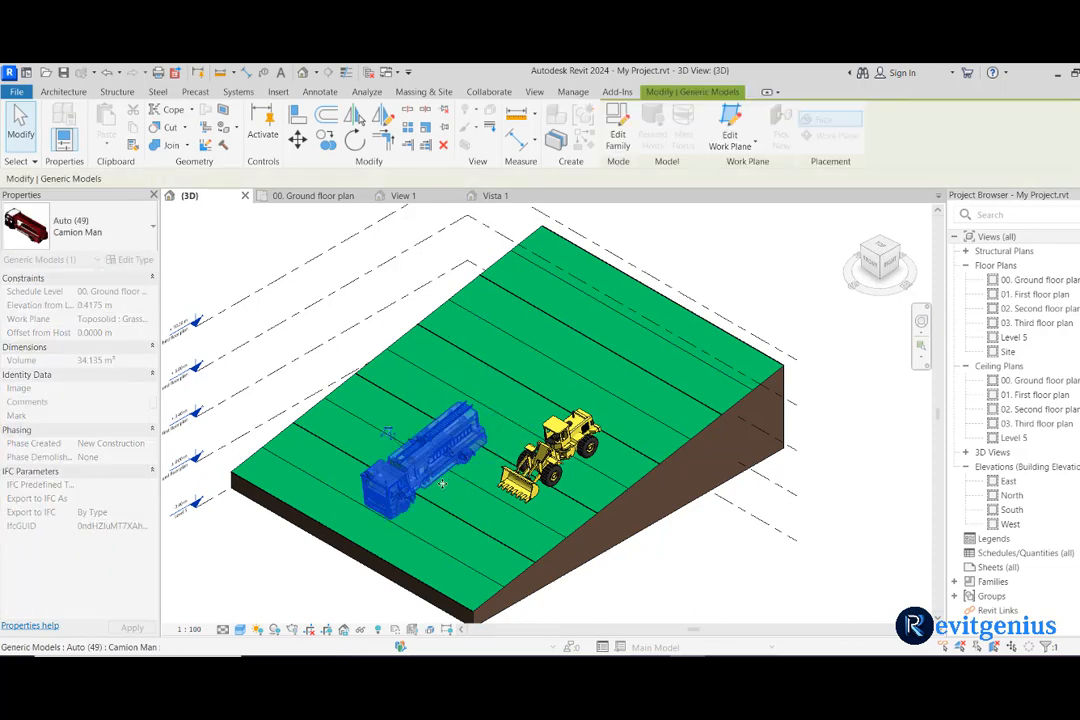
{"action": "key", "text": "space"}
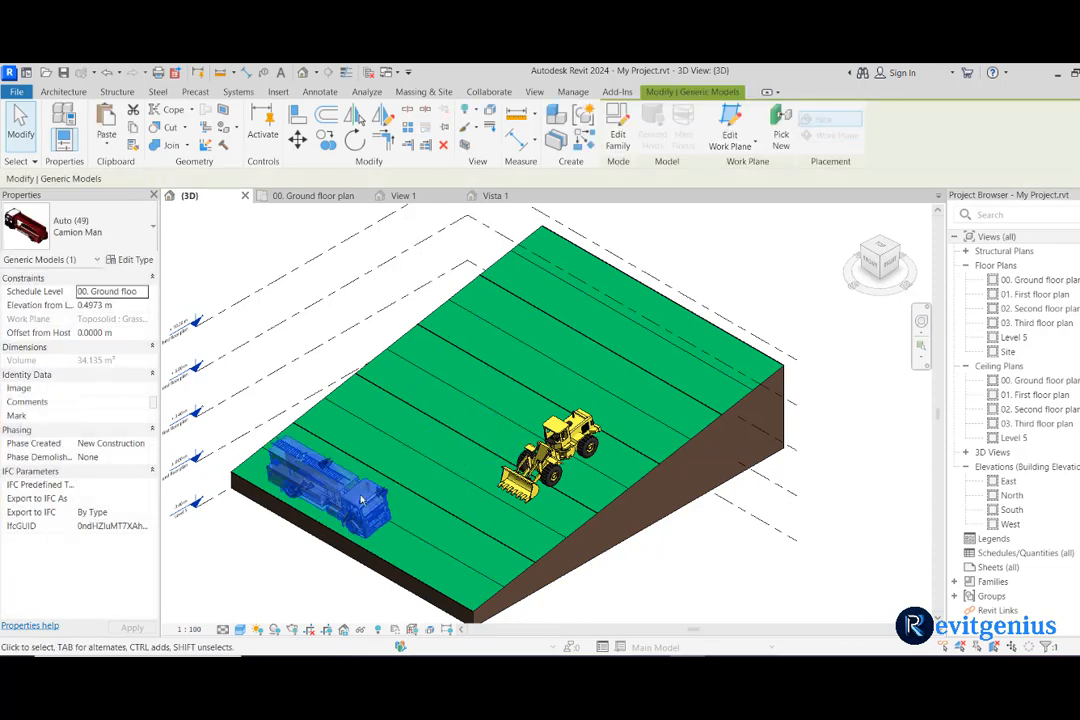
{"action": "left_click", "coordinate": [602, 597]}
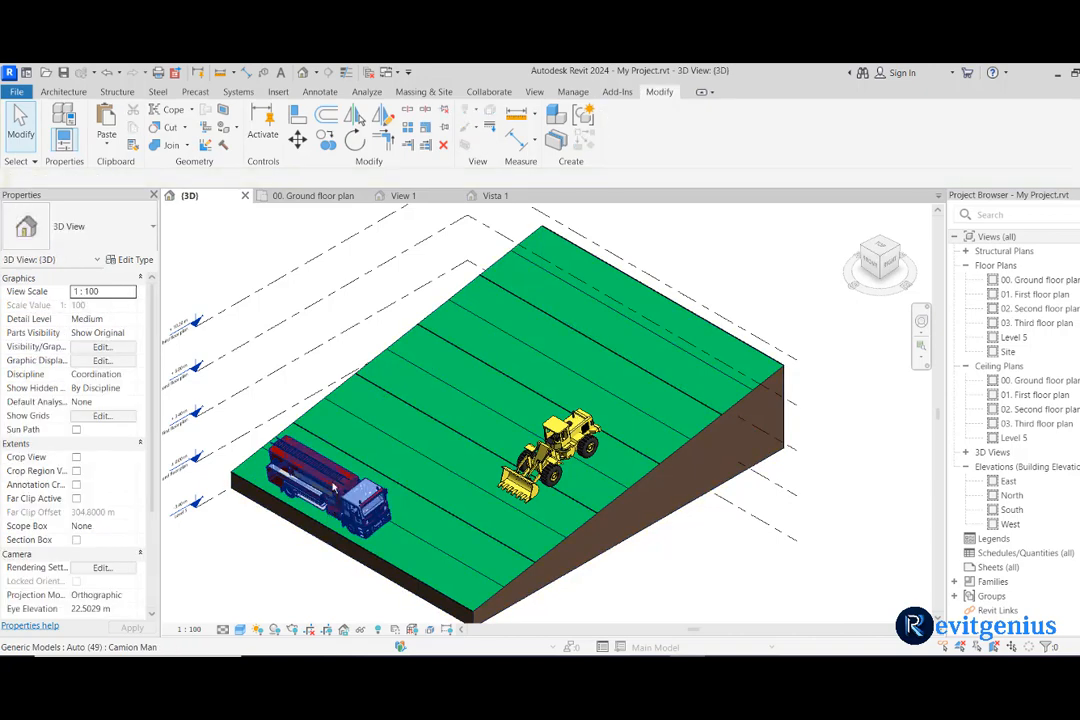
{"action": "left_click", "coordinate": [331, 482]}
{"action": "left_click_drag", "start_coordinate": [394, 424], "coordinate": [615, 275]}
{"action": "left_click", "coordinate": [648, 596]}
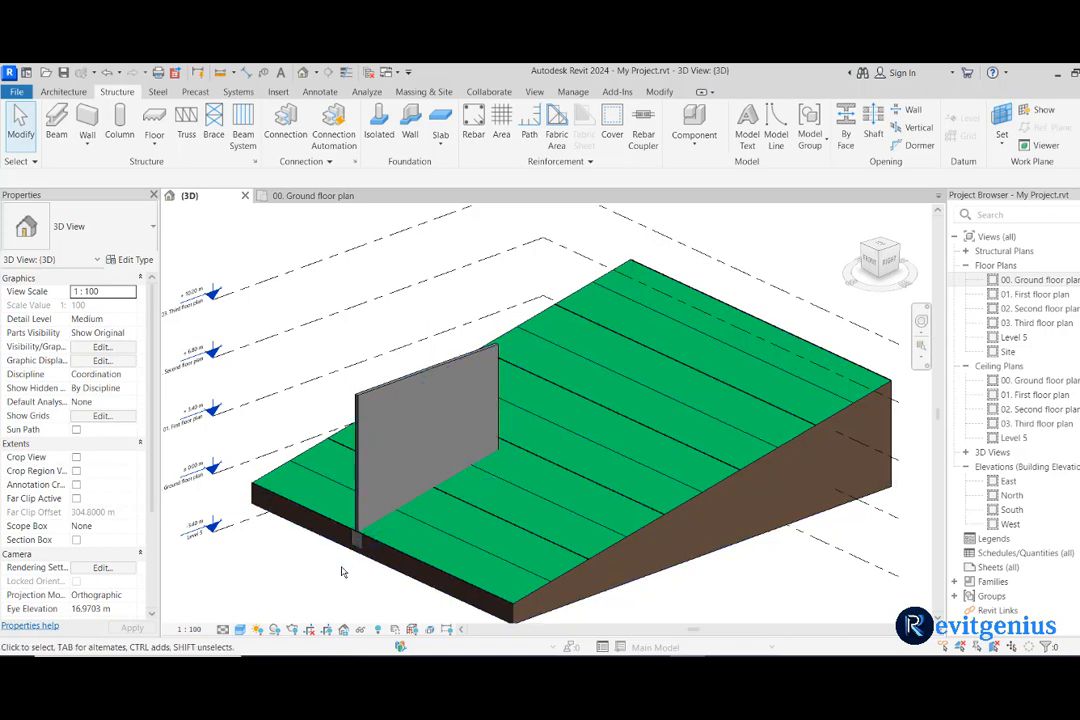
Step: Cut the toposolid with the Generic - 200mm wall and with the wall's bearing footing
{"action": "left_click", "coordinate": [660, 92]}
{"action": "left_click", "coordinate": [164, 128]}
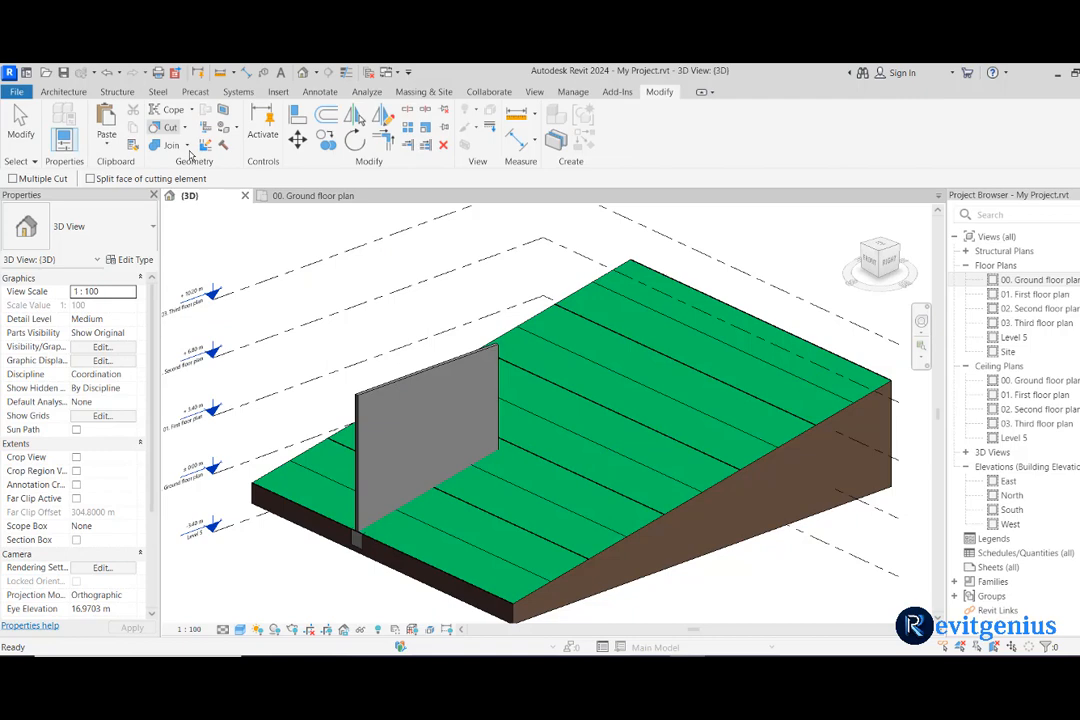
{"action": "left_click", "coordinate": [505, 372]}
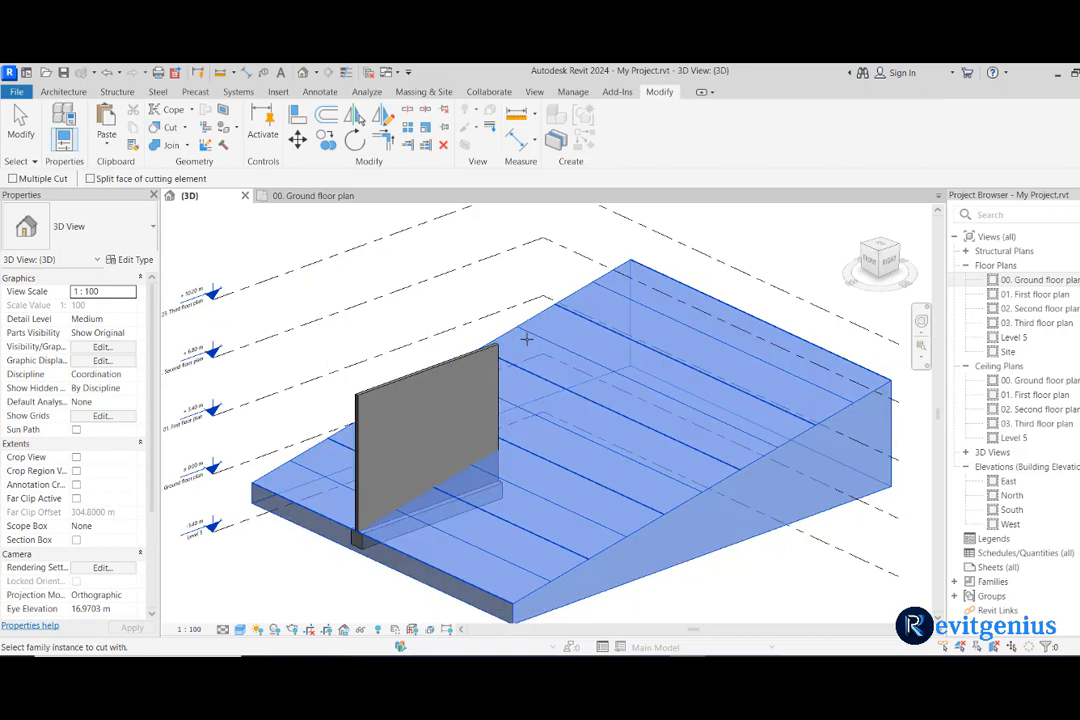
{"action": "left_click", "coordinate": [465, 357]}
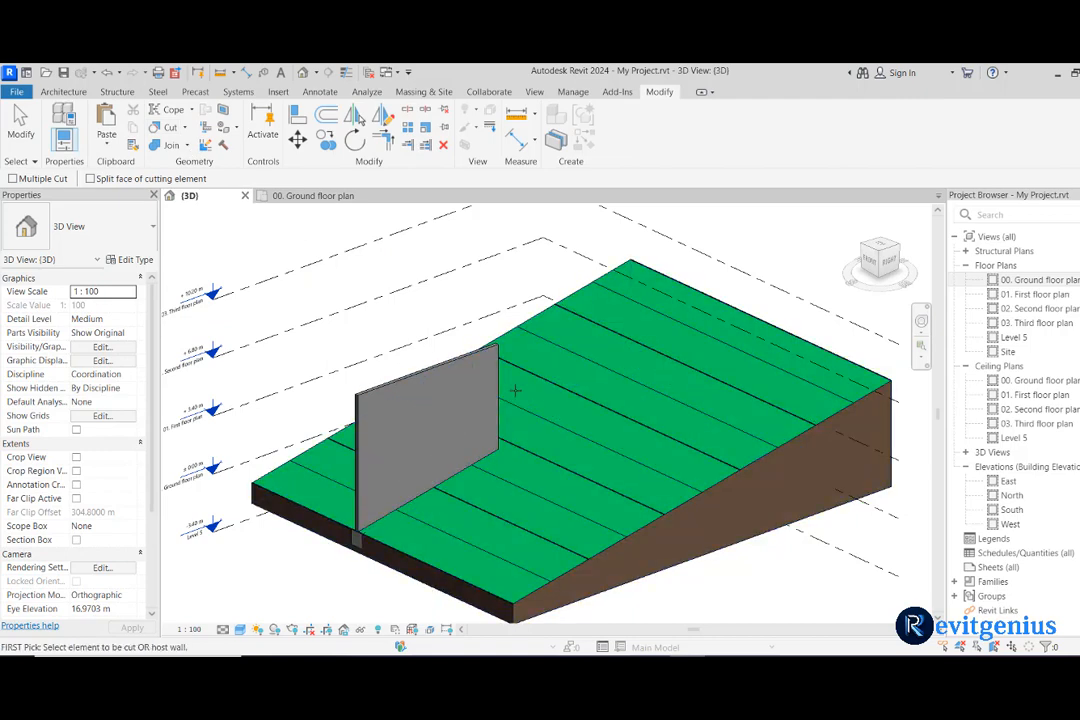
{"action": "left_click", "coordinate": [440, 513]}
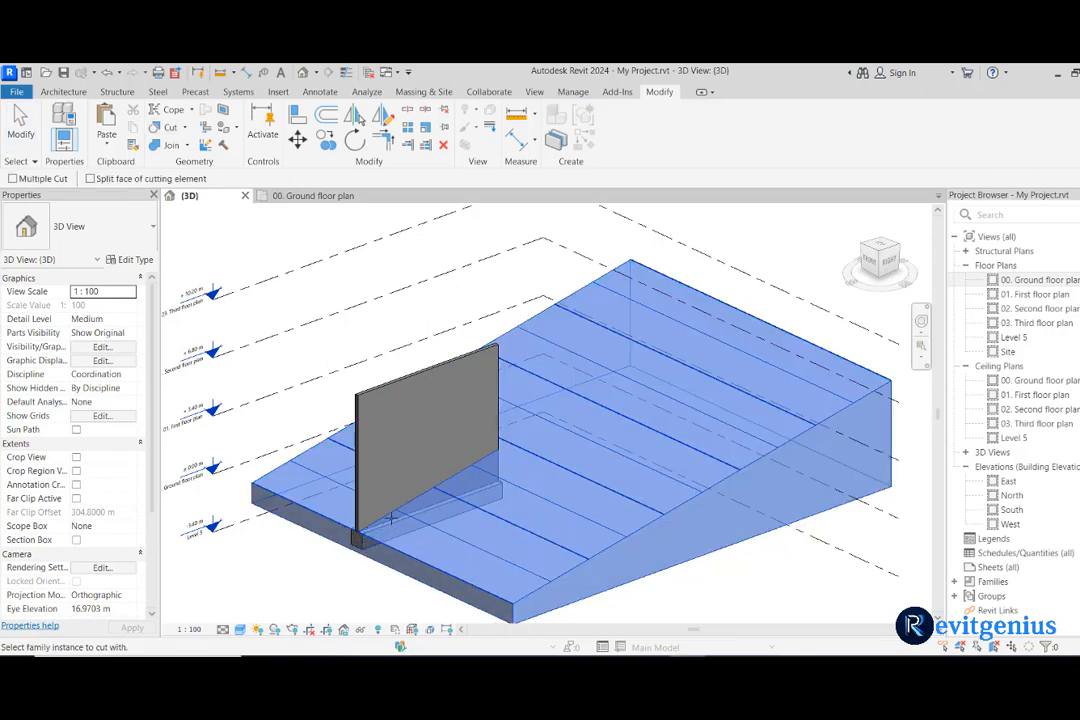
{"action": "left_click", "coordinate": [356, 538]}
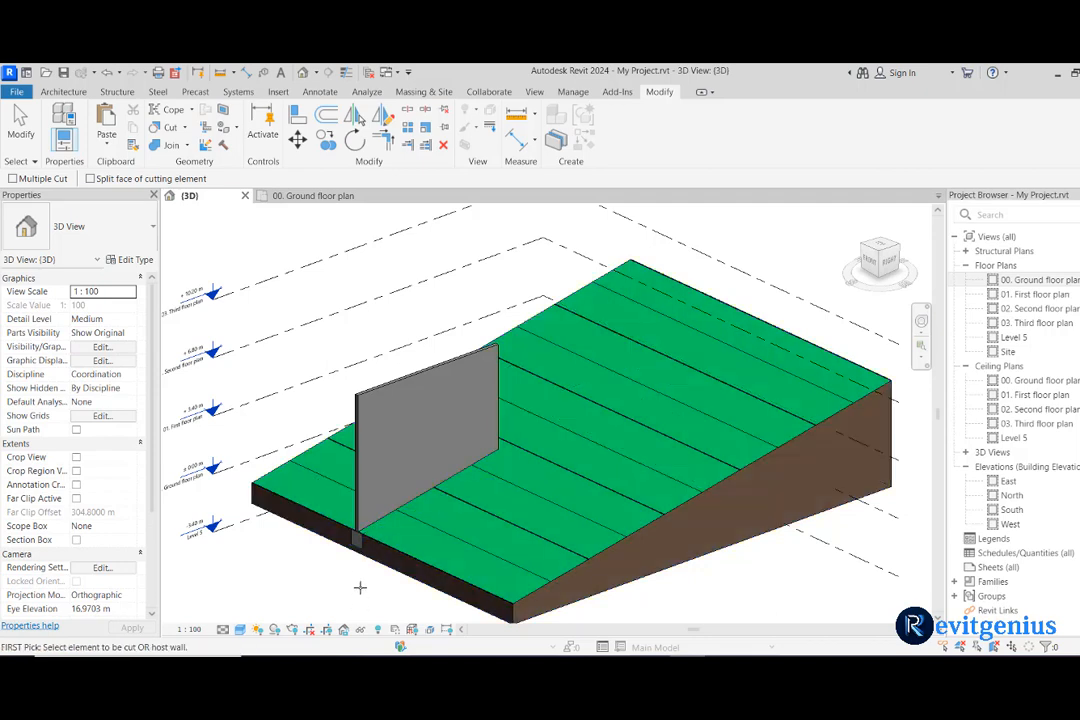
{"action": "key", "text": "Escape"}
Step: Temporarily hide the categories of the wall and its footing to inspect the cuts in the toposolid
{"action": "left_click", "coordinate": [362, 508]}
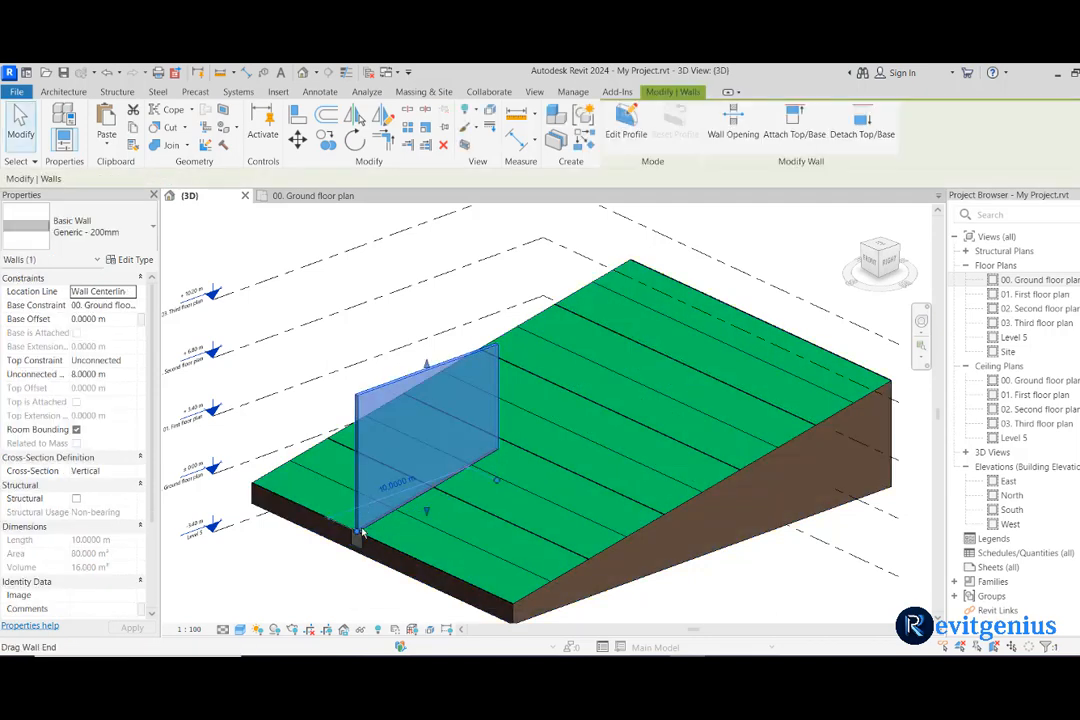
{"action": "left_click", "coordinate": [357, 538], "text": "ctrl"}
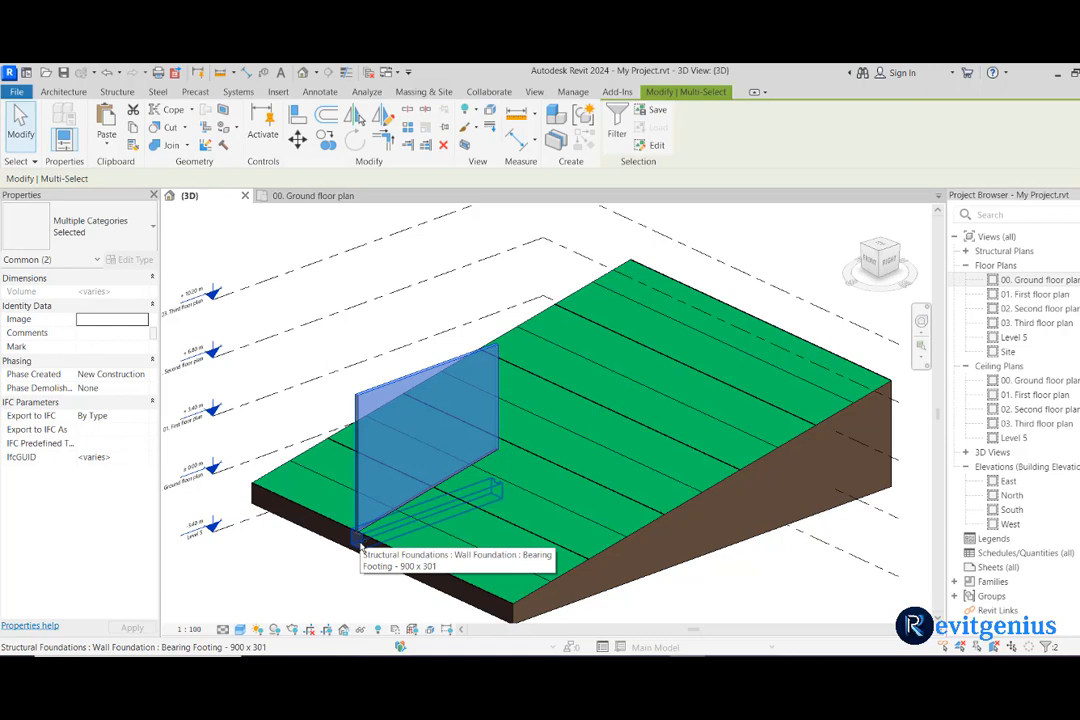
{"action": "left_click", "coordinate": [360, 630]}
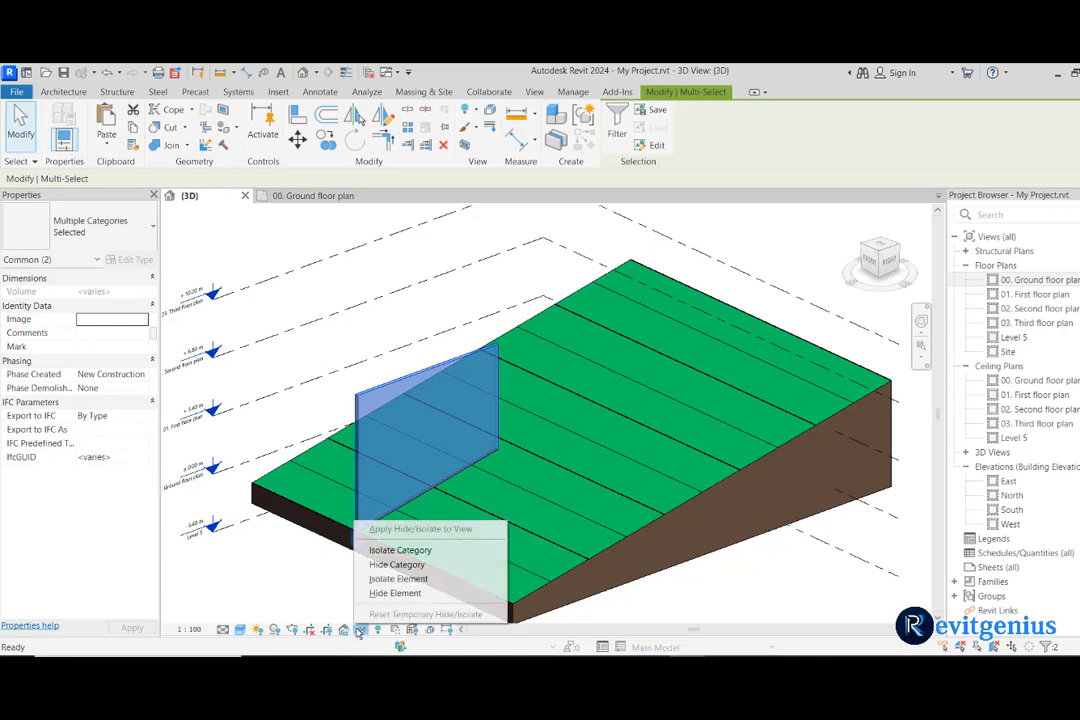
{"action": "left_click", "coordinate": [393, 566]}
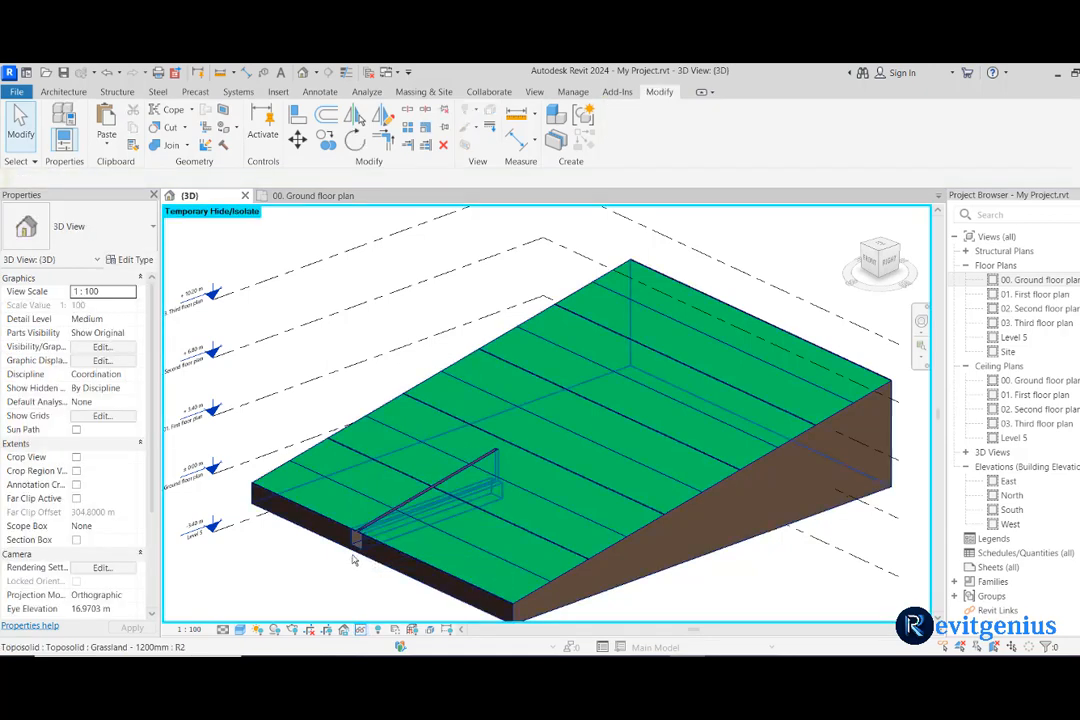
{"action": "left_click", "coordinate": [455, 600]}
{"action": "scroll", "coordinate": [455, 570], "scroll_direction": "up", "scroll_amount": 5}
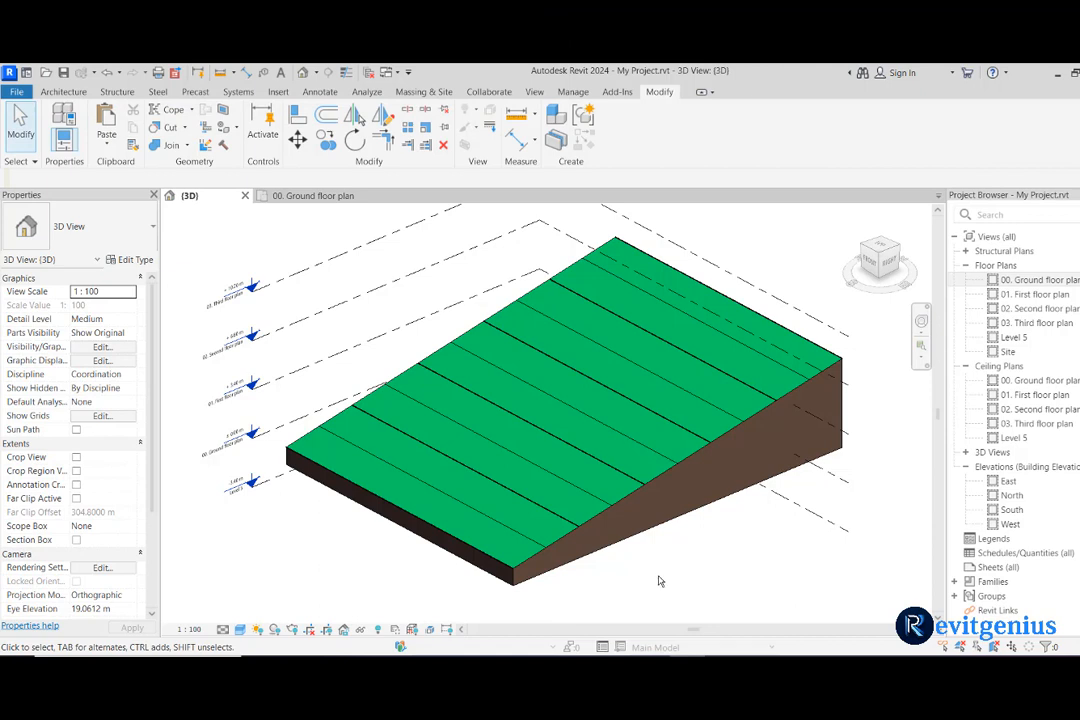
Step: Open the Contour Display settings of the Grassland - 1200mm toposolid type and examine the range type options of the primary contours
{"action": "left_click", "coordinate": [507, 444]}
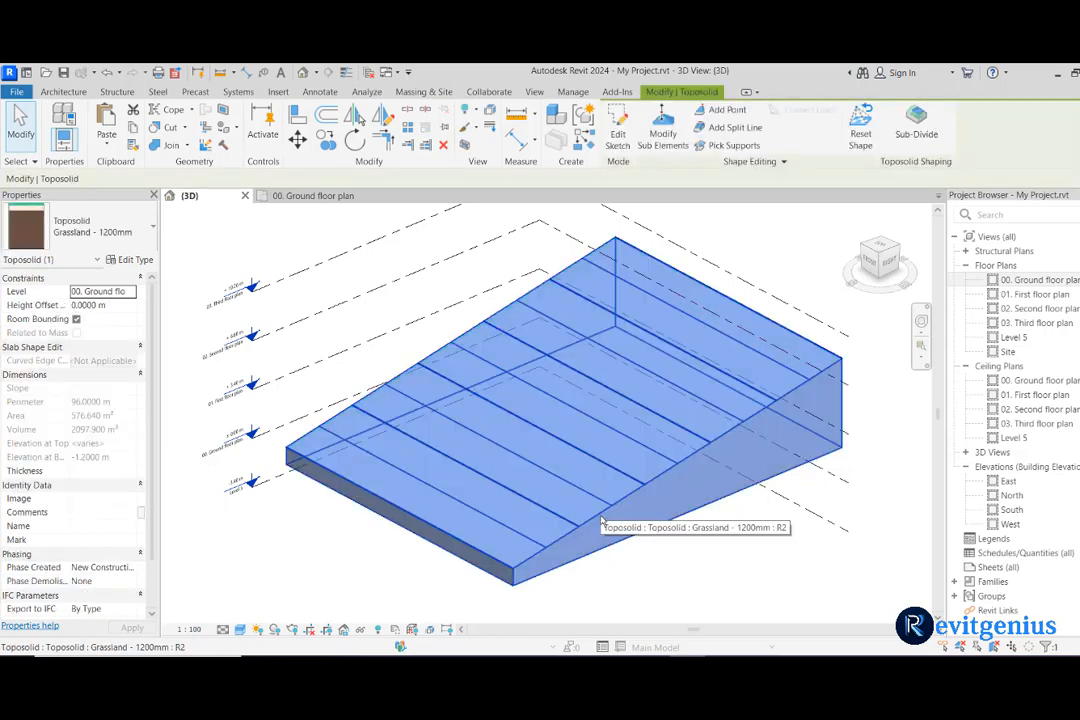
{"action": "left_click", "coordinate": [128, 259]}
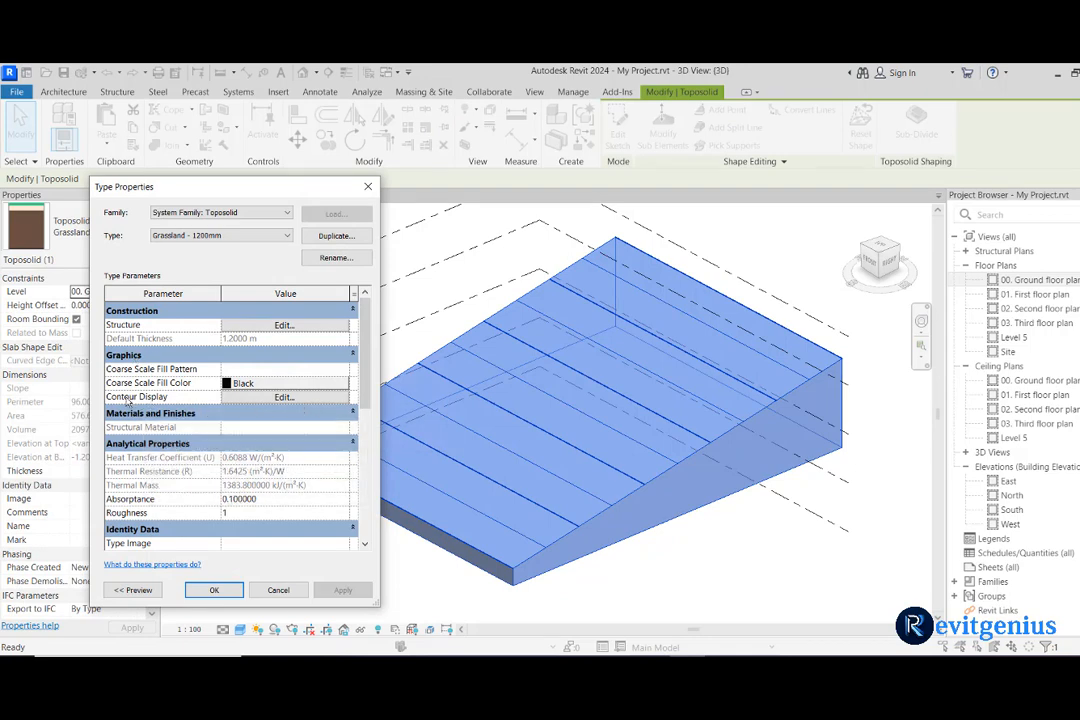
{"action": "left_click", "coordinate": [284, 398]}
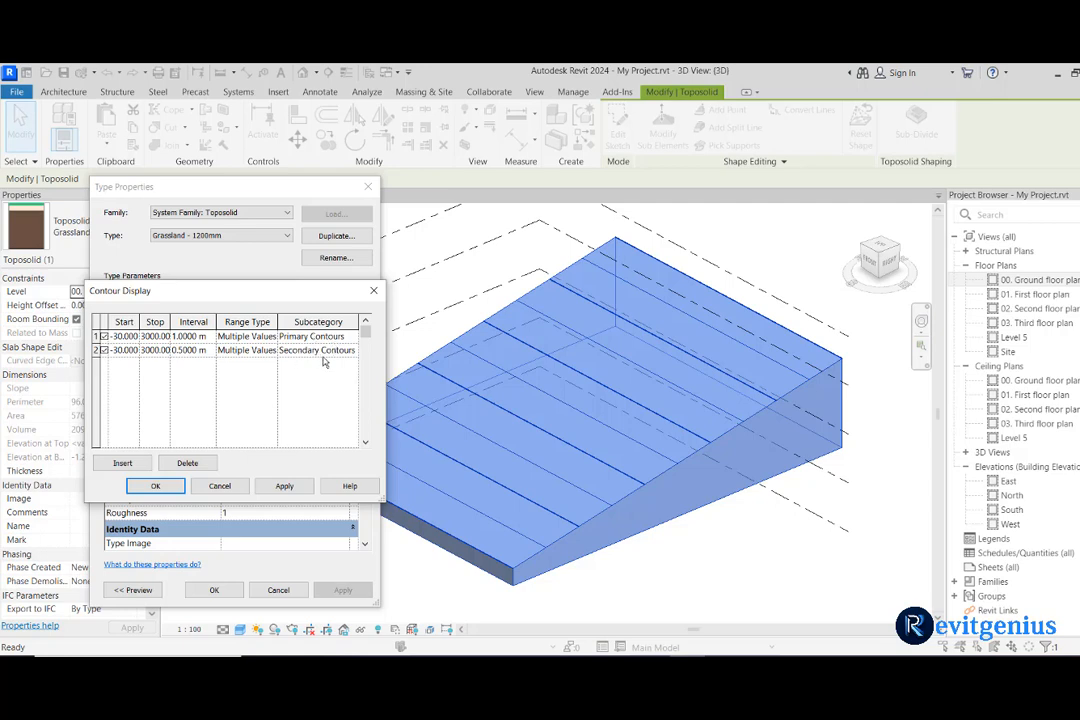
{"action": "left_click", "coordinate": [248, 337]}
{"action": "left_click", "coordinate": [271, 338]}
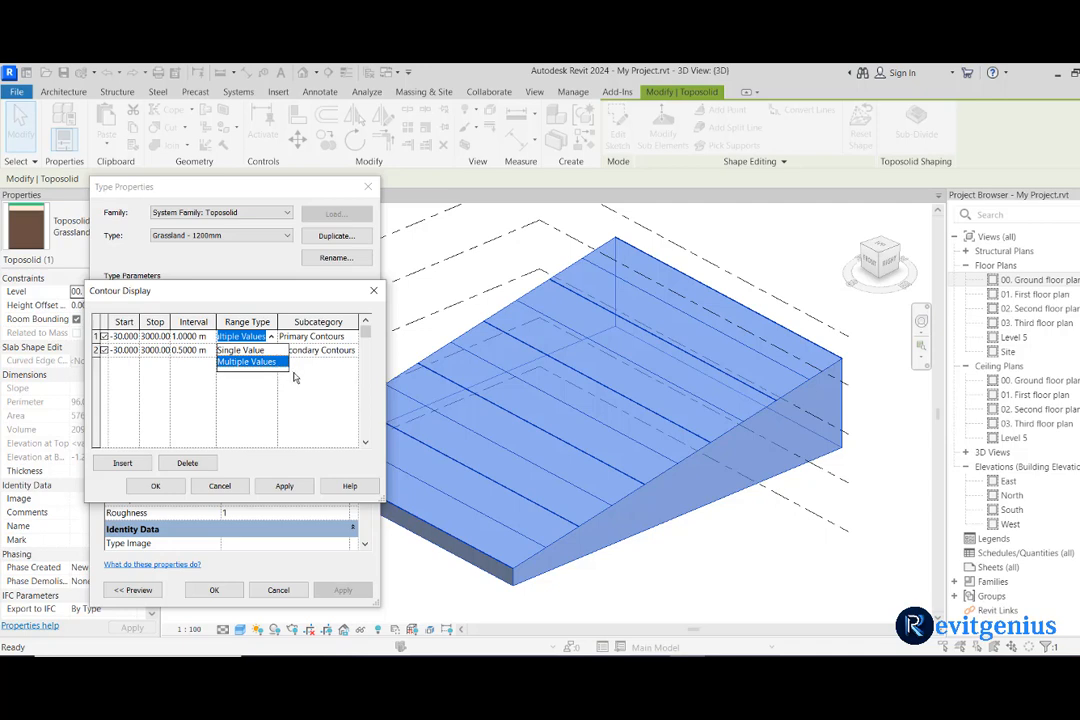
{"action": "left_click", "coordinate": [295, 381]}
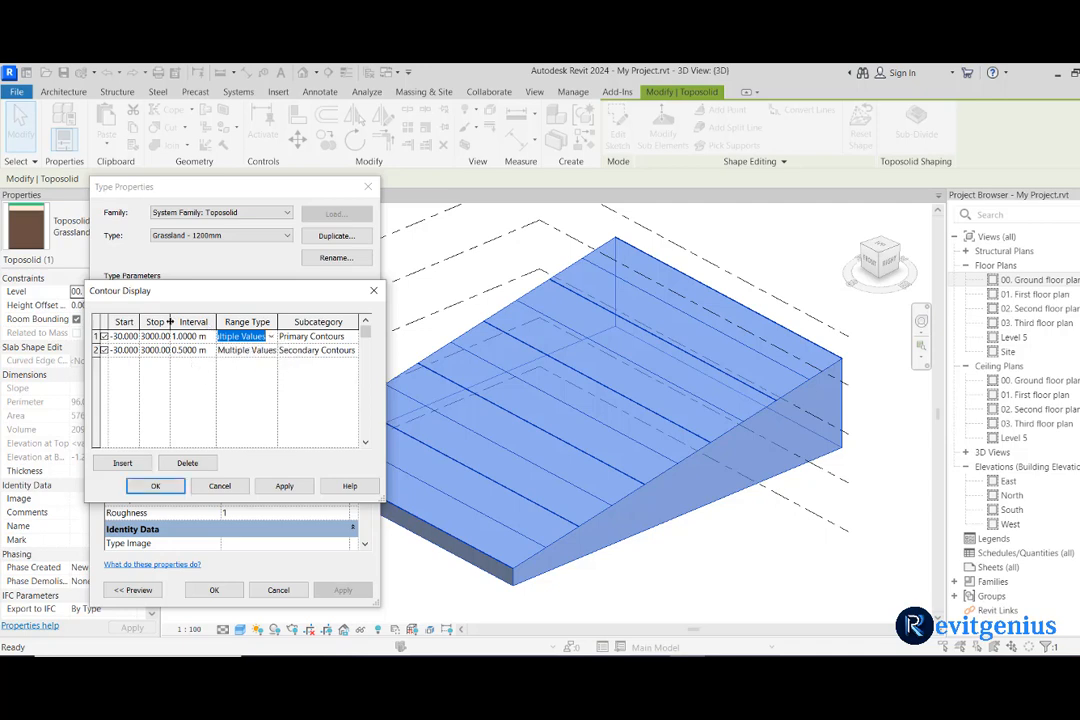
{"action": "left_click", "coordinate": [238, 371]}
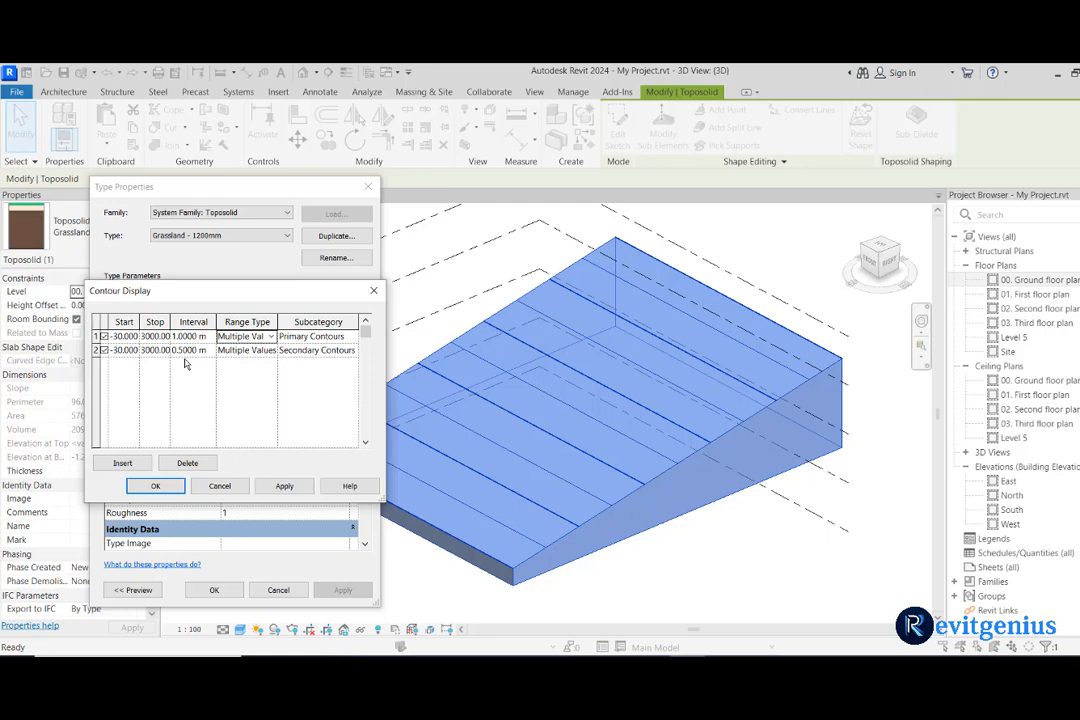
{"action": "left_click", "coordinate": [162, 394]}
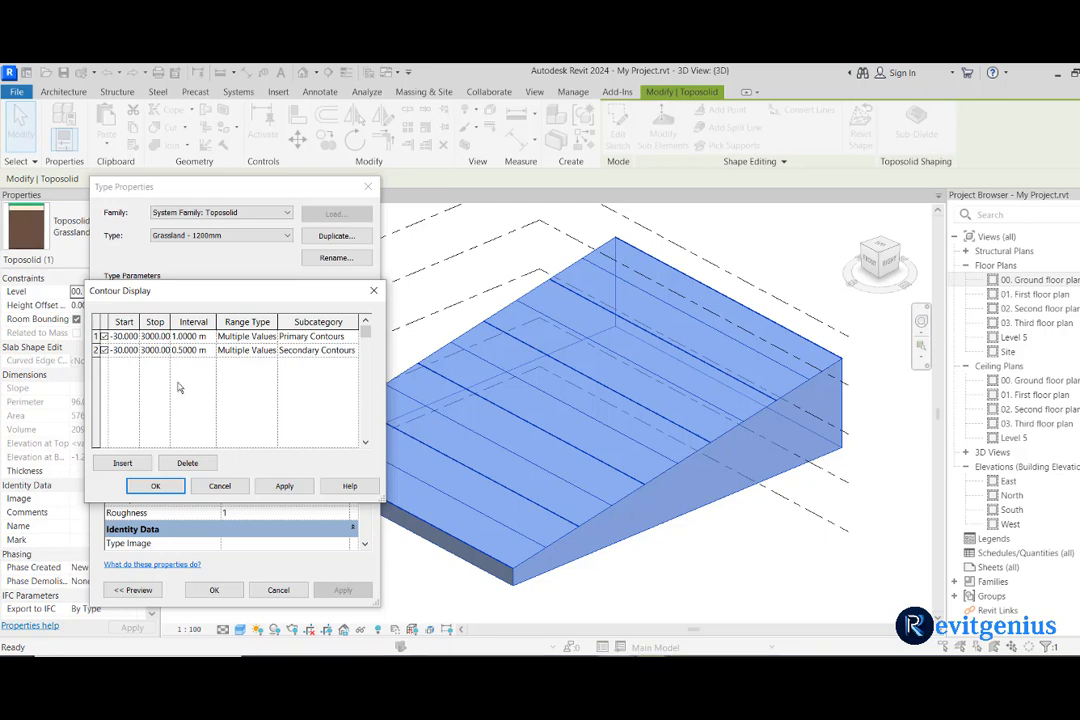
Step: Set the Secondary Contours interval to 0.3 m and apply it to the Grassland - 1200mm toposolid type
{"action": "left_click", "coordinate": [188, 350]}
{"action": "type", "text": "0.3"}
{"action": "key", "text": "Return"}
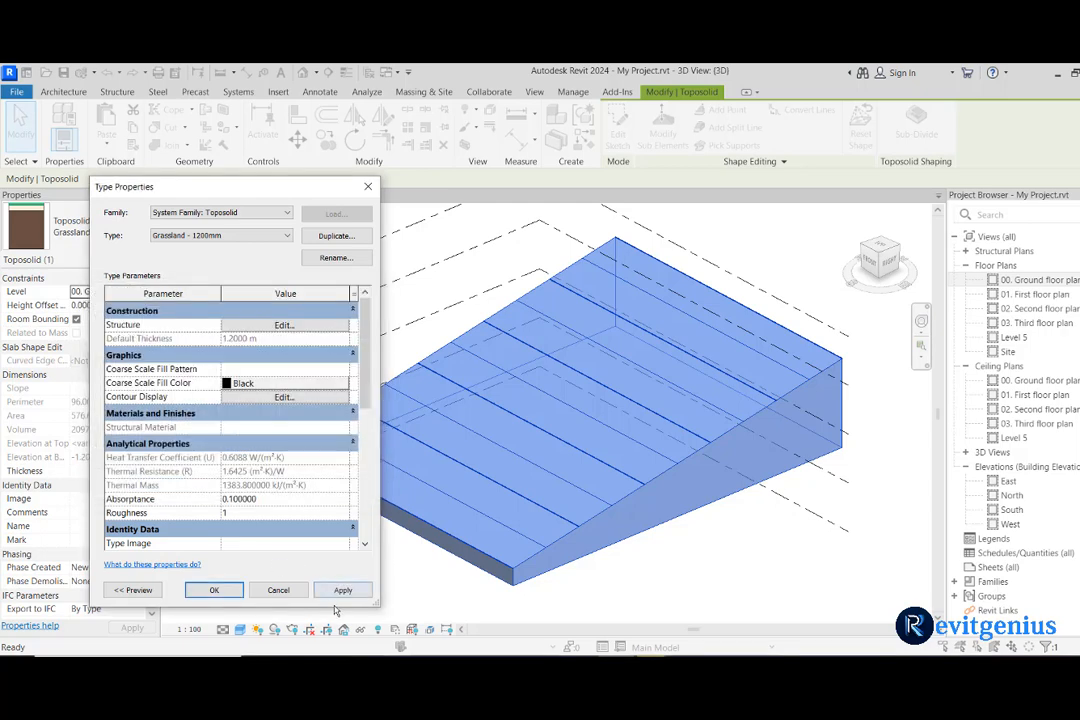
{"action": "left_click", "coordinate": [343, 590]}
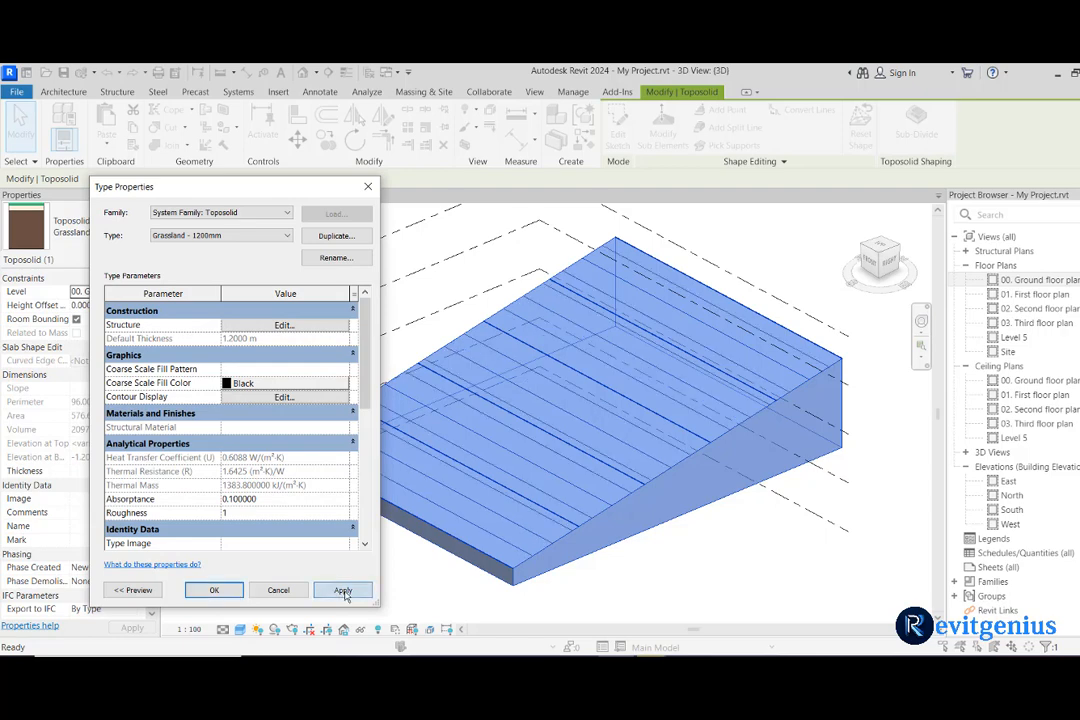
{"action": "left_click", "coordinate": [214, 590]}
{"action": "left_click", "coordinate": [374, 597]}
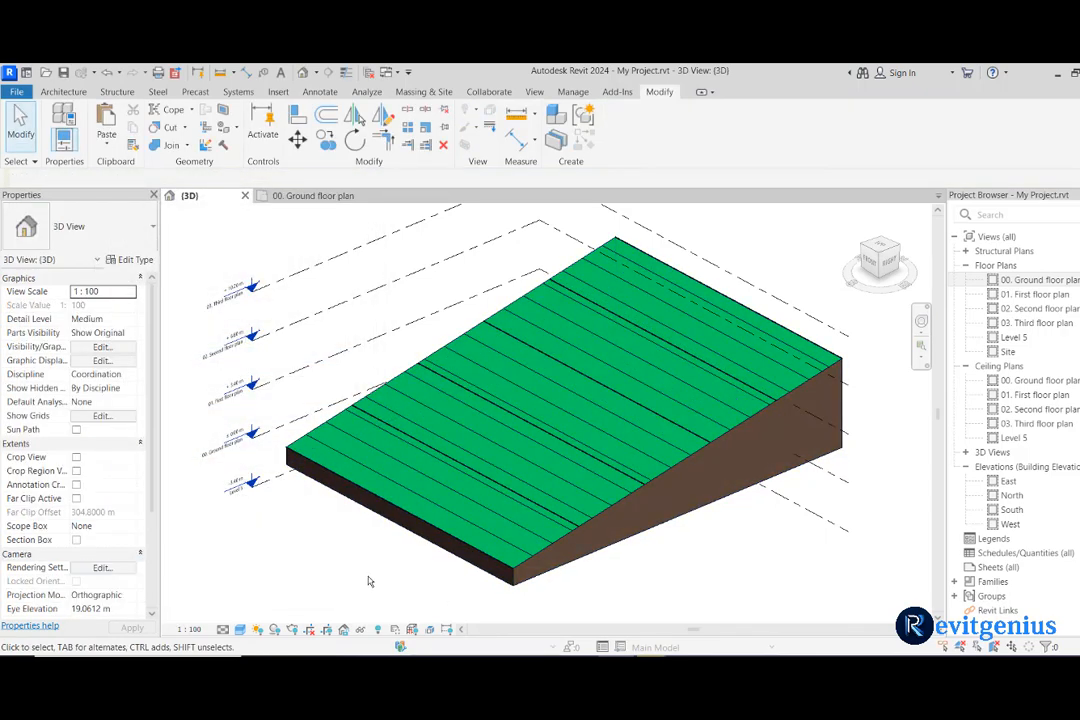
Step: Turn off the primary and secondary contours in the Contour Display settings of the Grassland - 1200mm toposolid type
{"action": "left_click", "coordinate": [482, 532]}
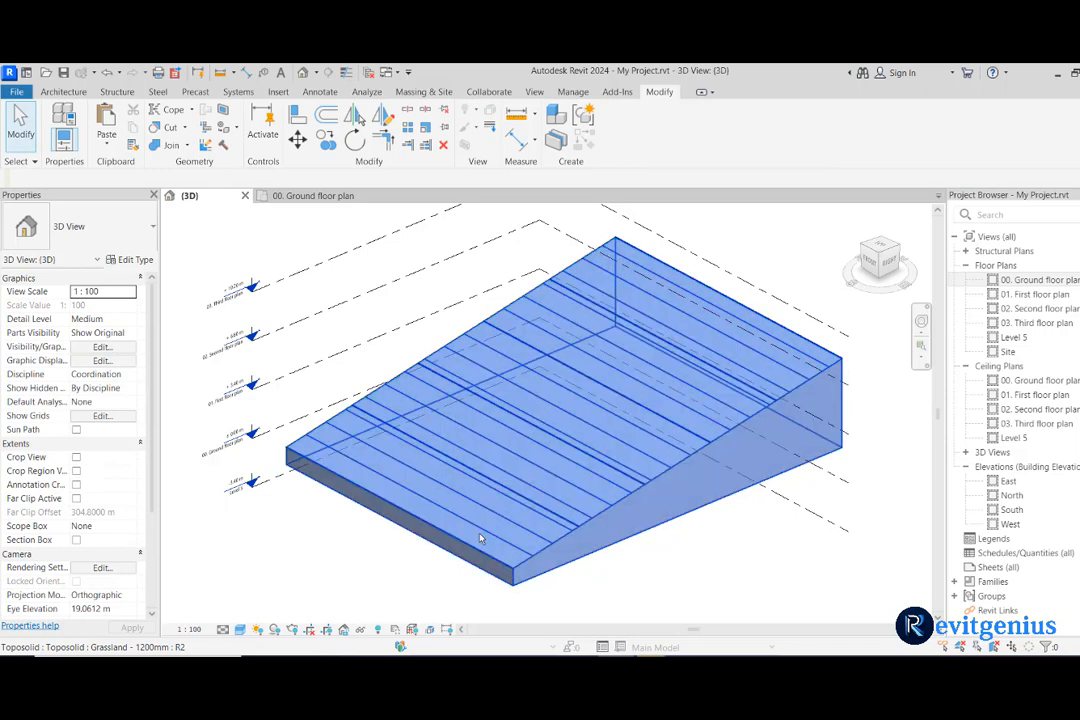
{"action": "left_click", "coordinate": [129, 259]}
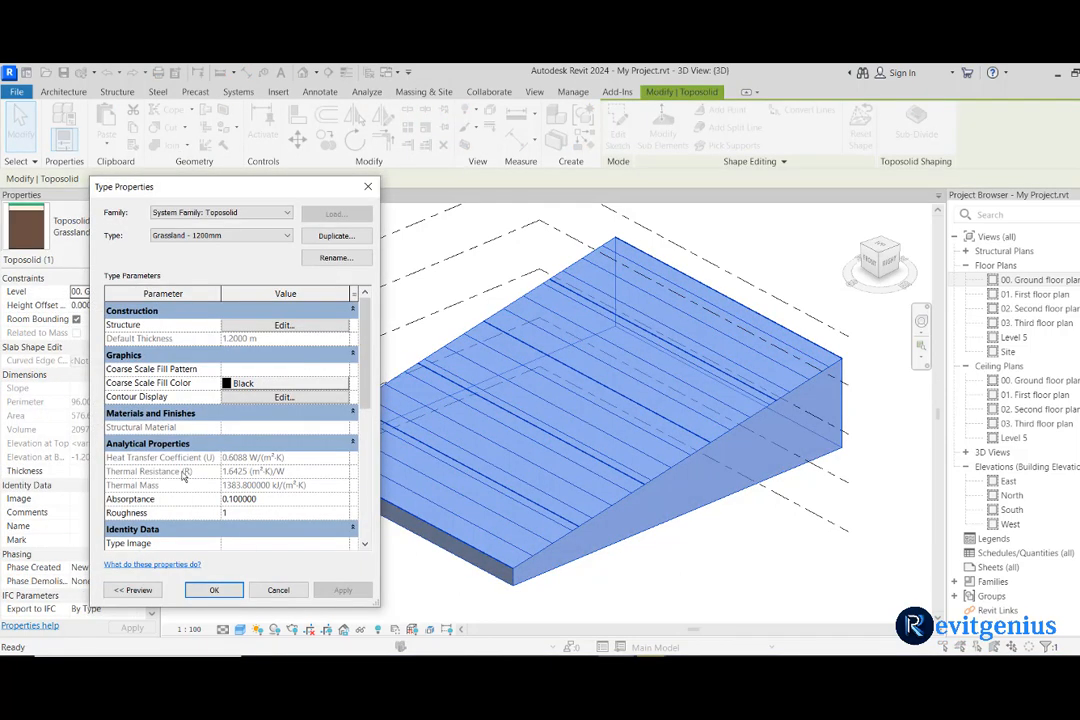
{"action": "left_click", "coordinate": [284, 397]}
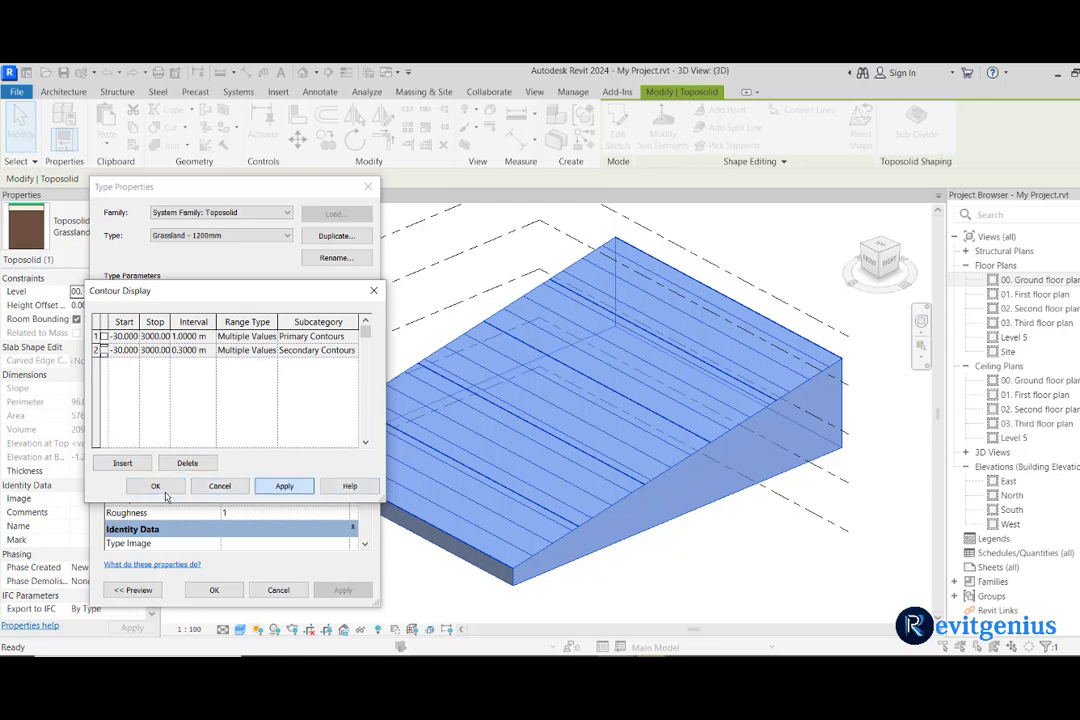
{"action": "left_click", "coordinate": [155, 486]}
{"action": "left_click", "coordinate": [342, 591]}
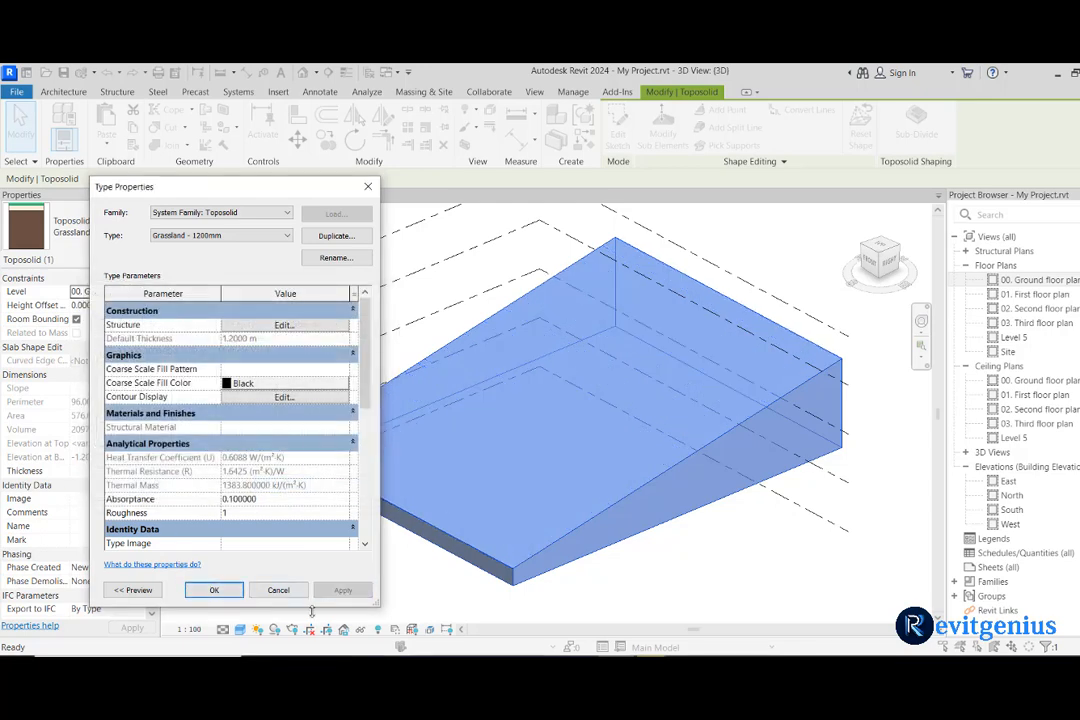
{"action": "left_click", "coordinate": [213, 590]}
{"action": "left_click", "coordinate": [290, 599]}
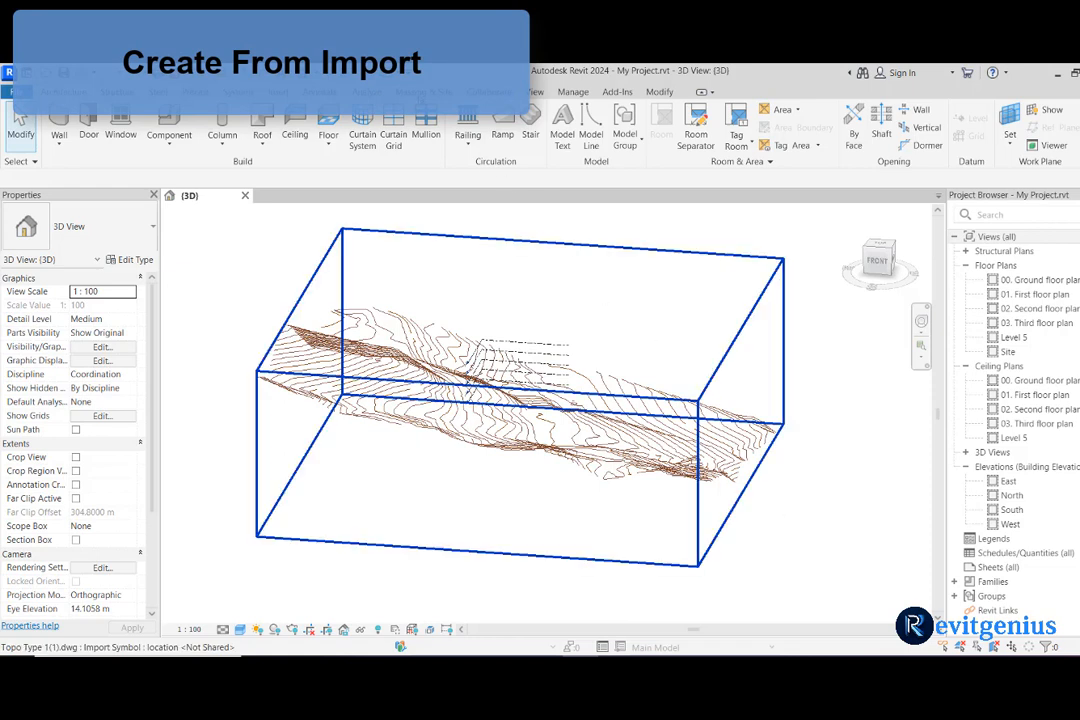
Step: Create a Grassland - 1200mm toposolid on Level 5 from the imported Topo Type 1(1).dwg, using points from all its layers
{"action": "left_click", "coordinate": [424, 91]}
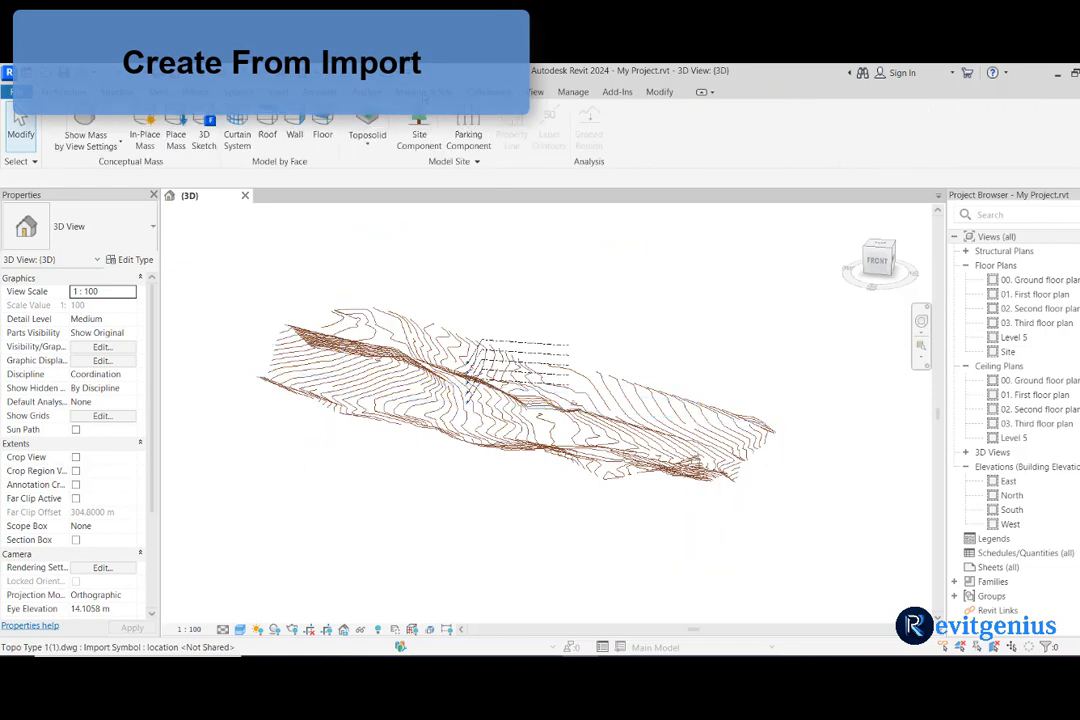
{"action": "left_click", "coordinate": [374, 152]}
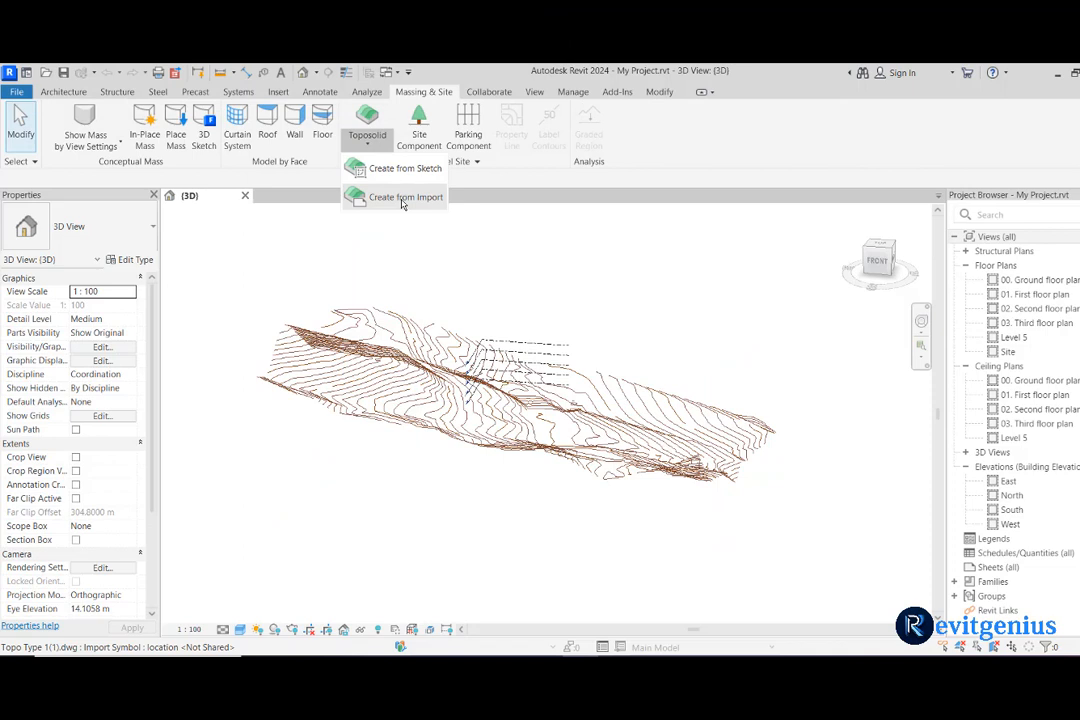
{"action": "left_click", "coordinate": [403, 198]}
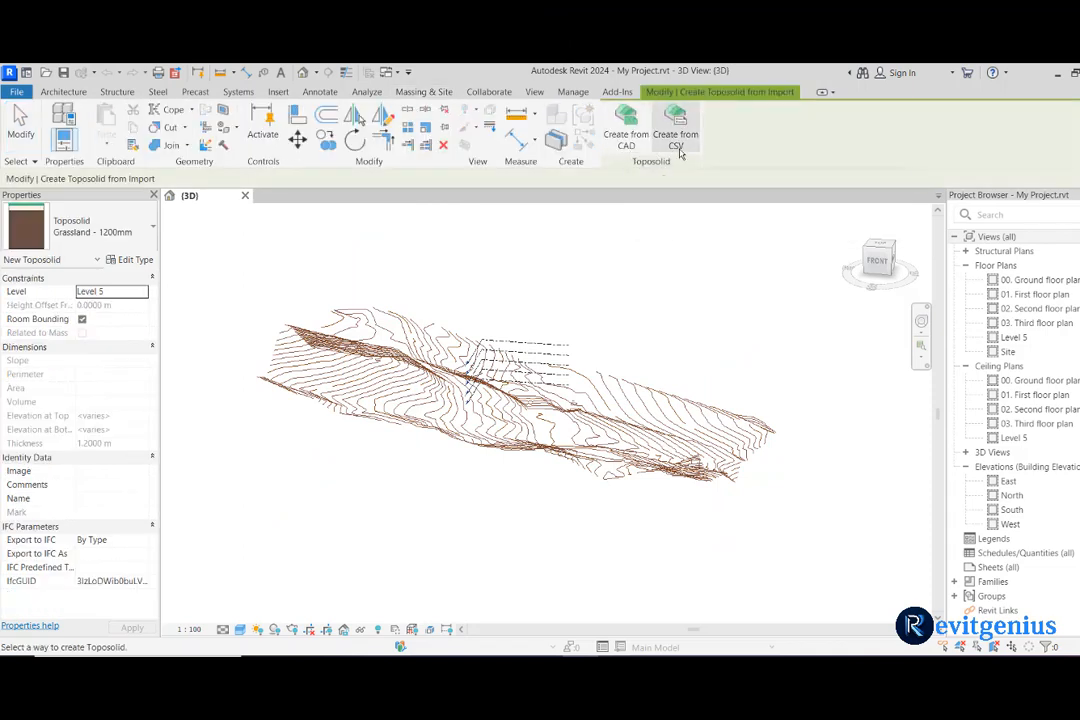
{"action": "left_click", "coordinate": [622, 150]}
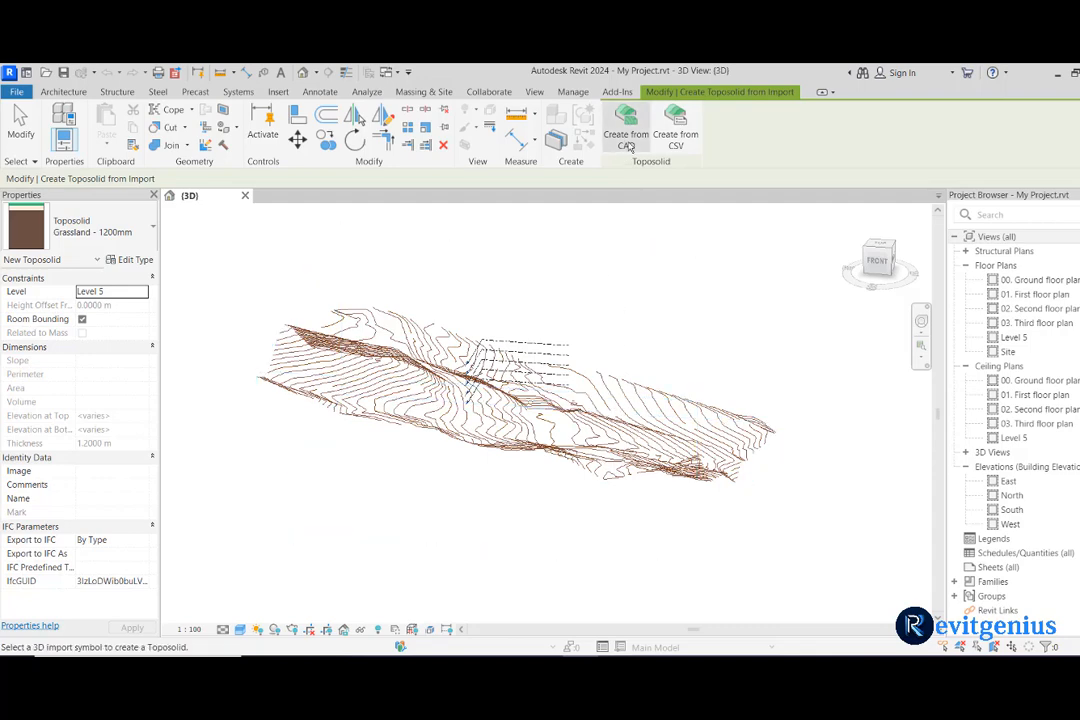
{"action": "left_click", "coordinate": [541, 406]}
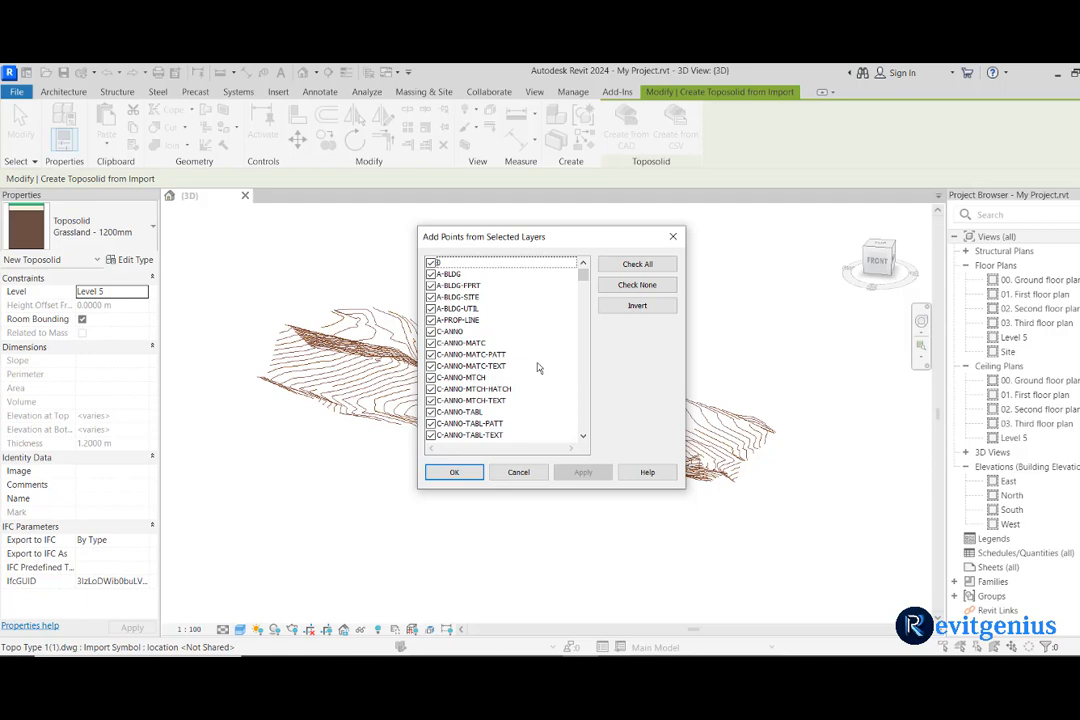
{"action": "left_click", "coordinate": [464, 473]}
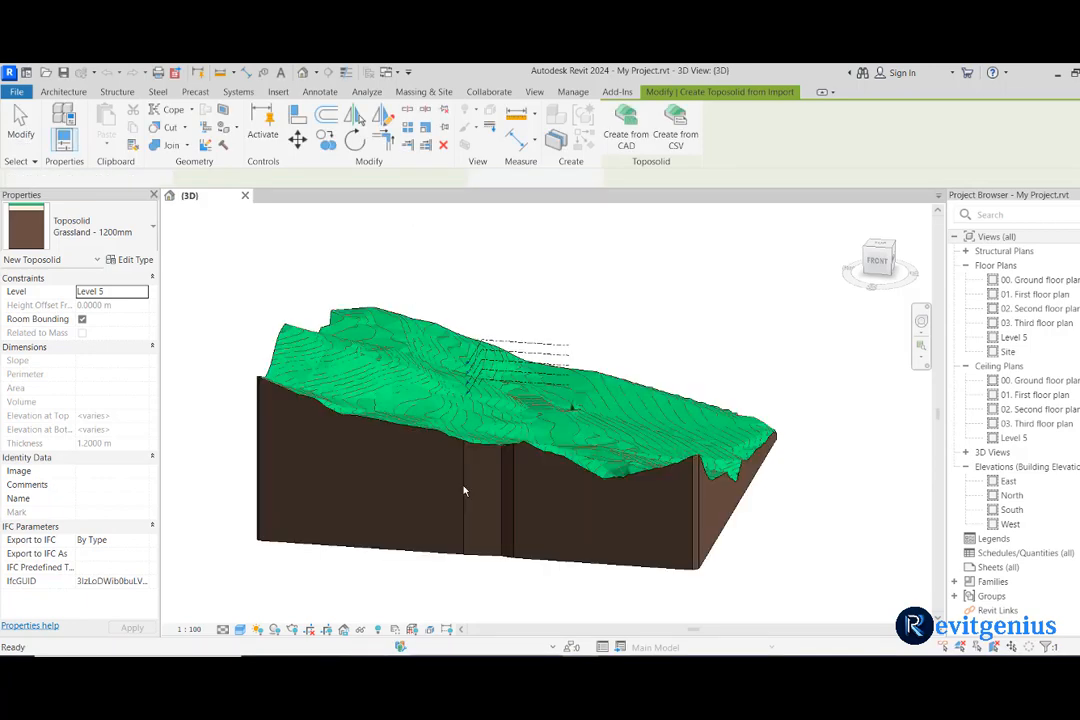
{"action": "right_click", "coordinate": [801, 516]}
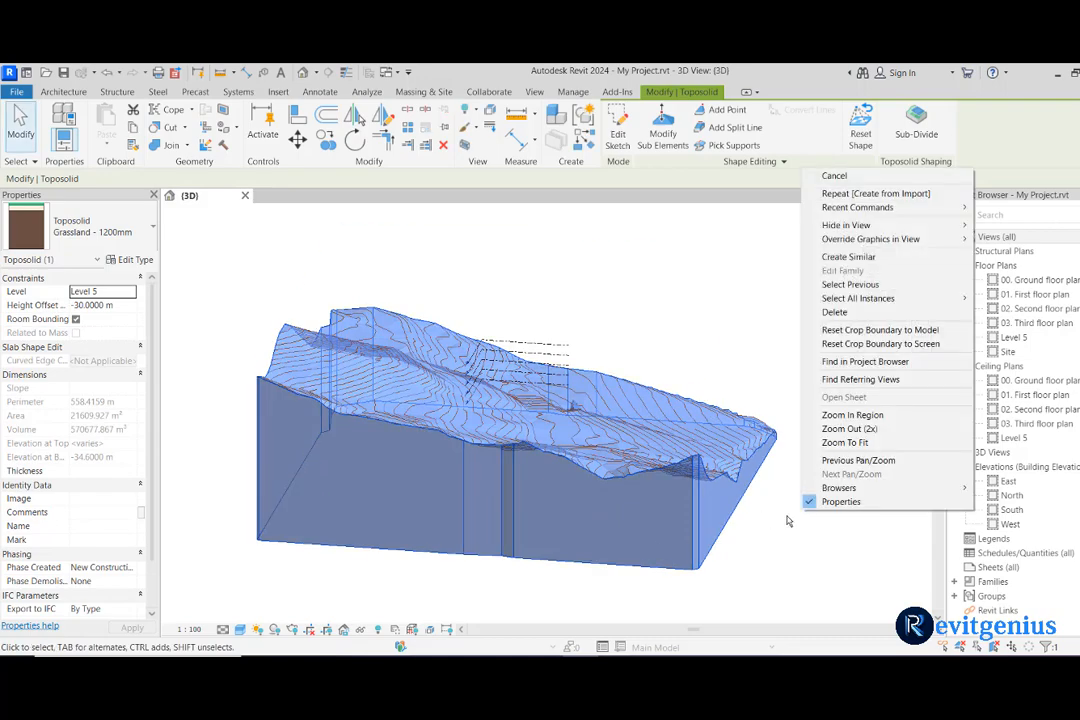
{"action": "left_click", "coordinate": [777, 527]}
{"action": "key", "text": "Escape"}
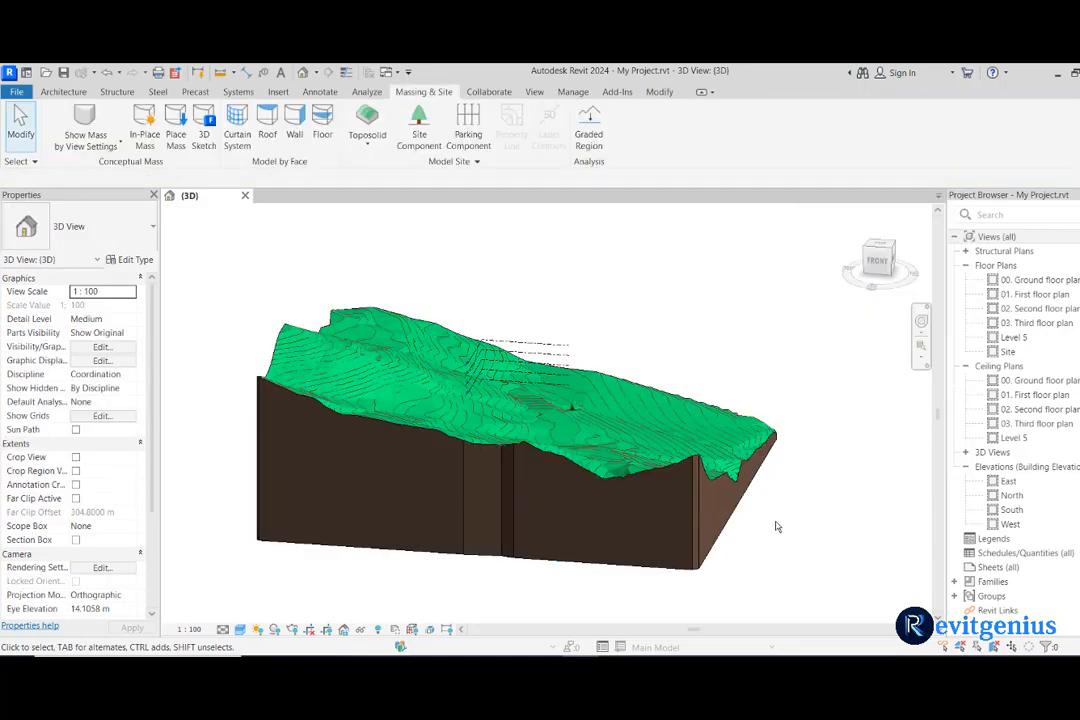
Step: Show the imported toposolid from the back in the Realistic visual style
{"action": "middle_click_drag", "start_coordinate": [777, 527], "coordinate": [560, 555], "text": "shift"}
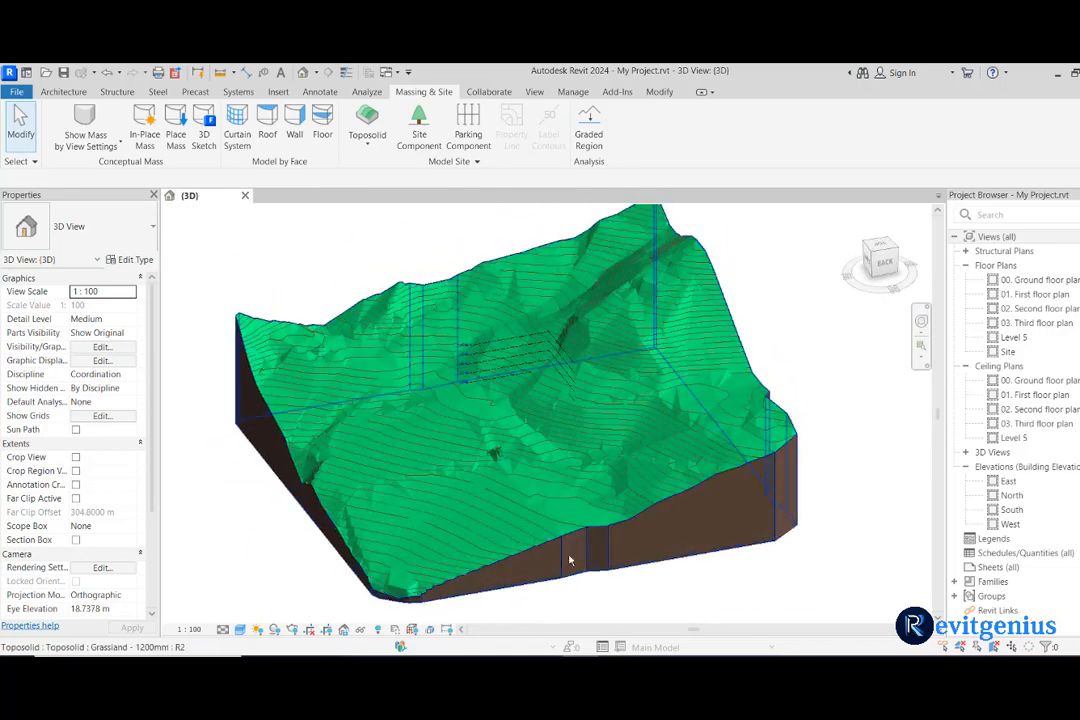
{"action": "left_click", "coordinate": [241, 629]}
{"action": "left_click", "coordinate": [262, 600]}
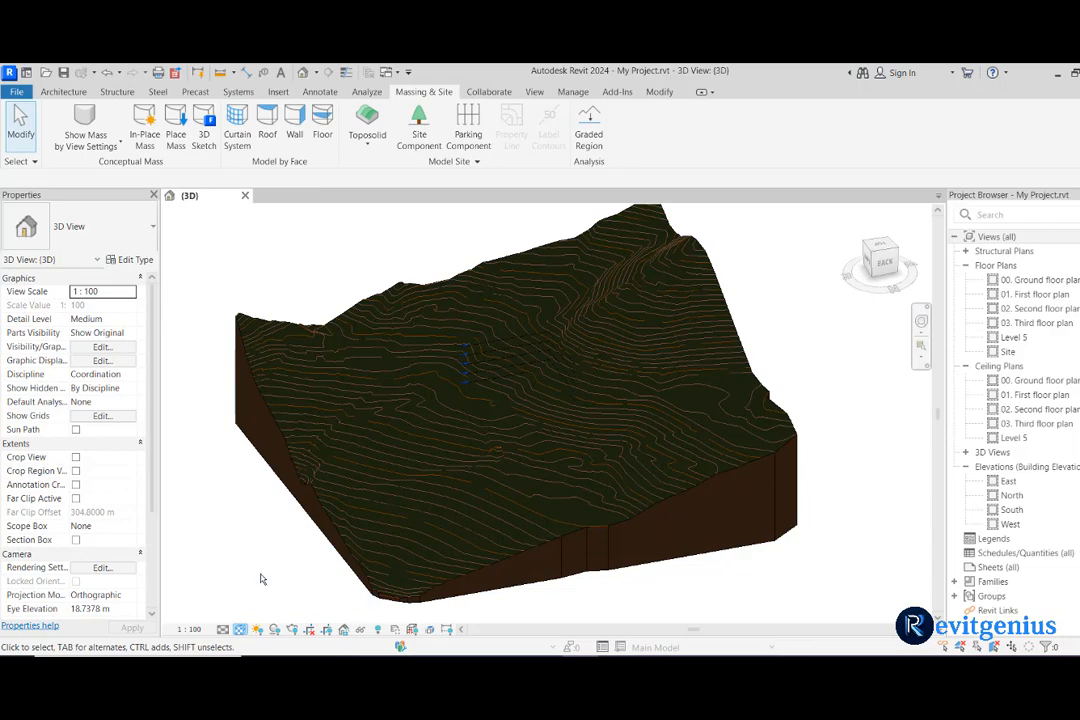
Step: Enable the 3D view's section box and pull its back face inward to inspect the cut face of the toposolid
{"action": "scroll", "coordinate": [645, 572], "scroll_direction": "up", "scroll_amount": 2}
{"action": "left_click", "coordinate": [76, 540]}
{"action": "scroll", "coordinate": [727, 550], "scroll_direction": "down", "scroll_amount": 3}
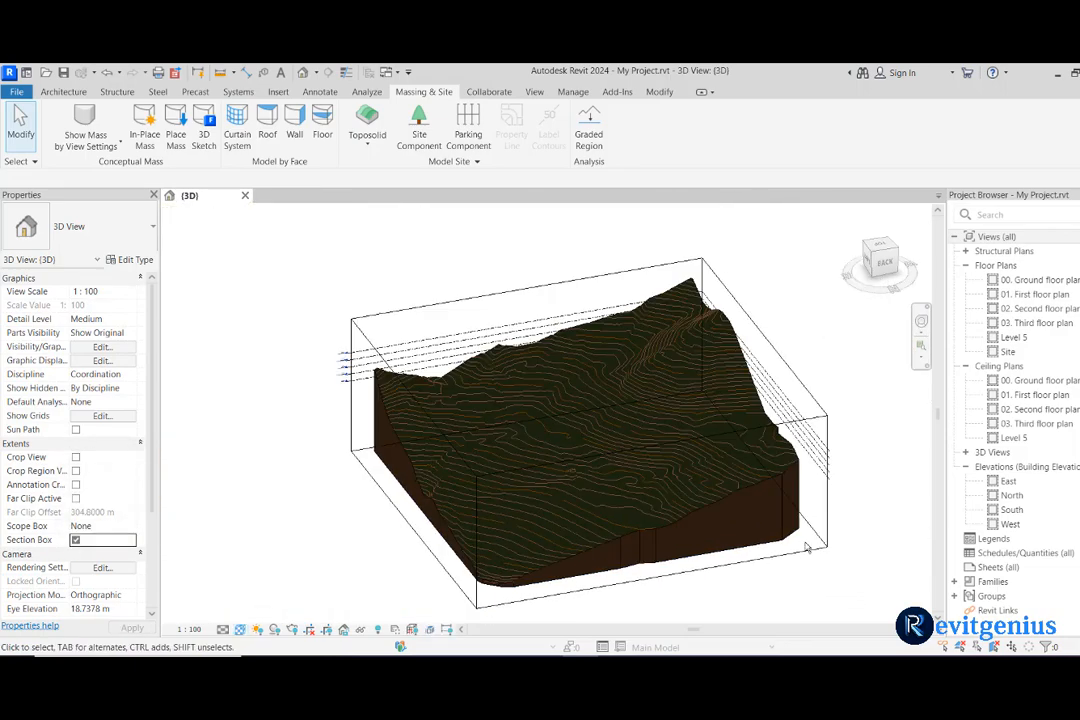
{"action": "left_click", "coordinate": [808, 547]}
{"action": "left_click_drag", "start_coordinate": [656, 525], "coordinate": [685, 530]}
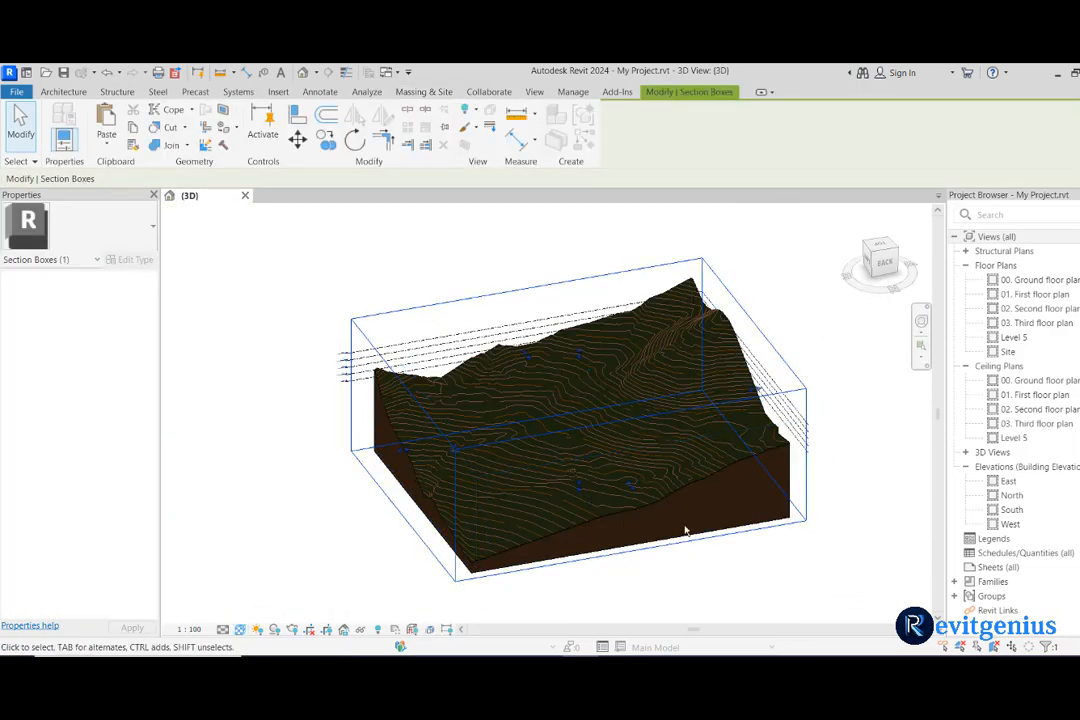
{"action": "scroll", "coordinate": [685, 530], "scroll_direction": "up", "scroll_amount": 5}
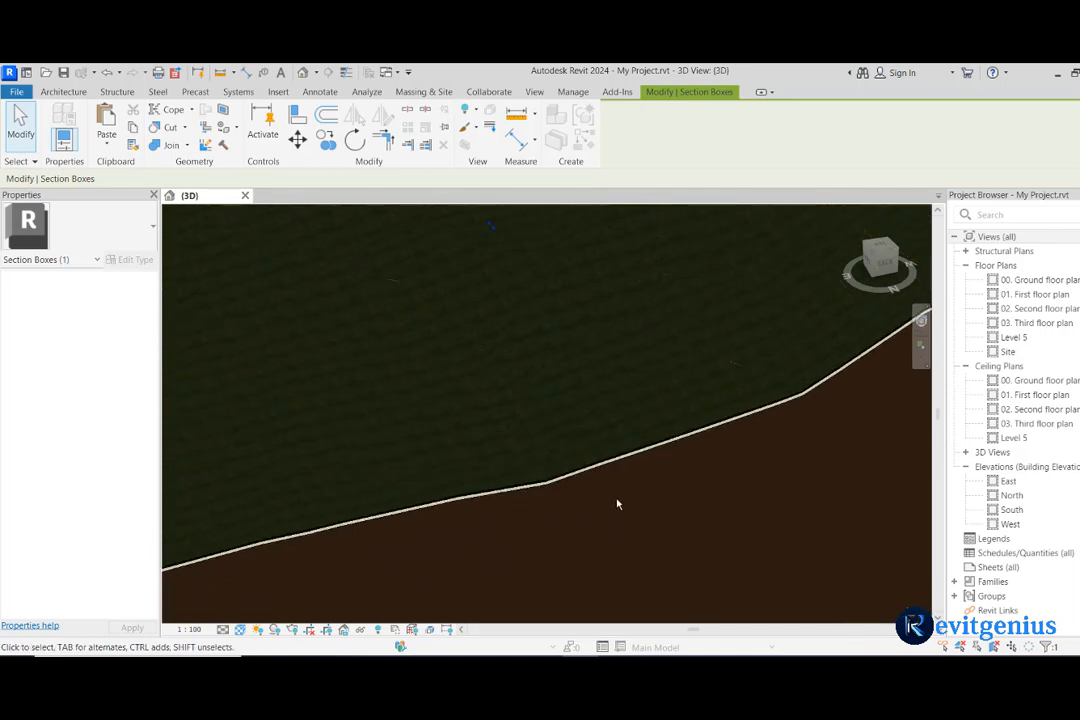
{"action": "scroll", "coordinate": [630, 504], "scroll_direction": "down", "scroll_amount": 6}
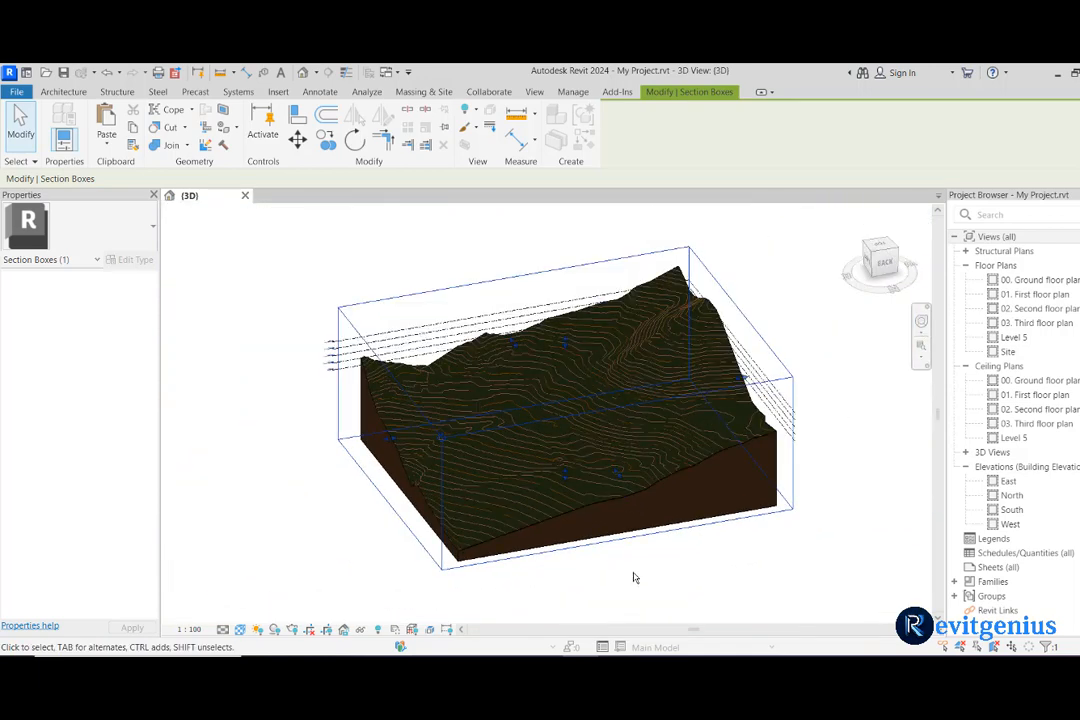
{"action": "left_click", "coordinate": [633, 578]}
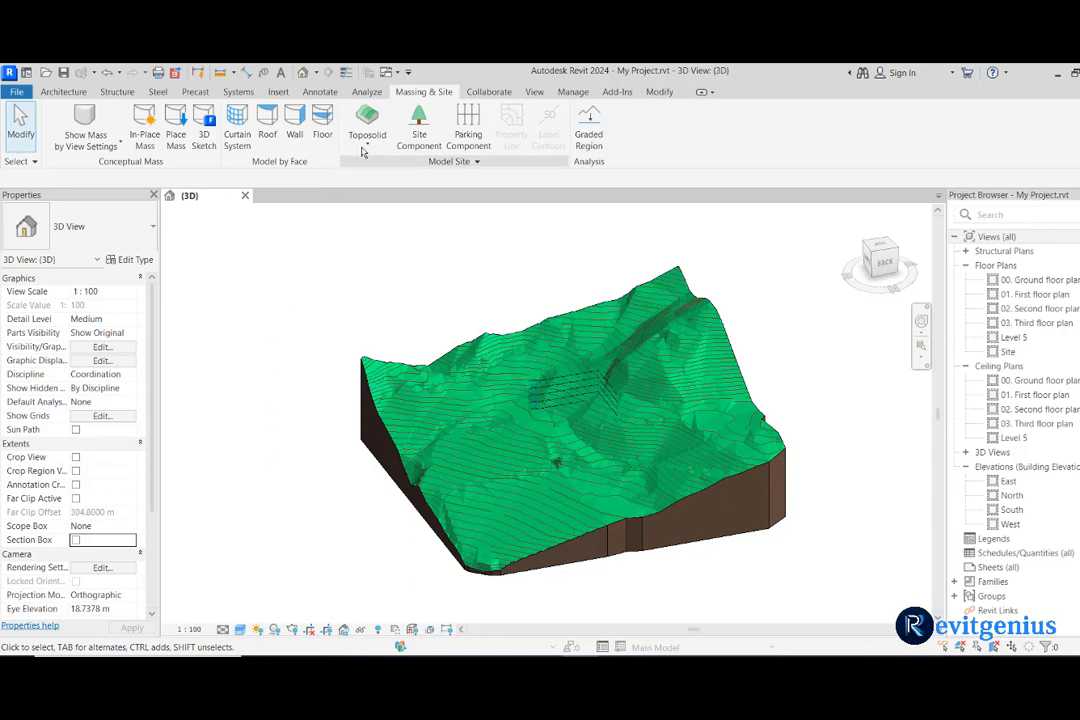
Step: Start creating a toposolid from an imported CSV file
{"action": "left_click", "coordinate": [368, 144]}
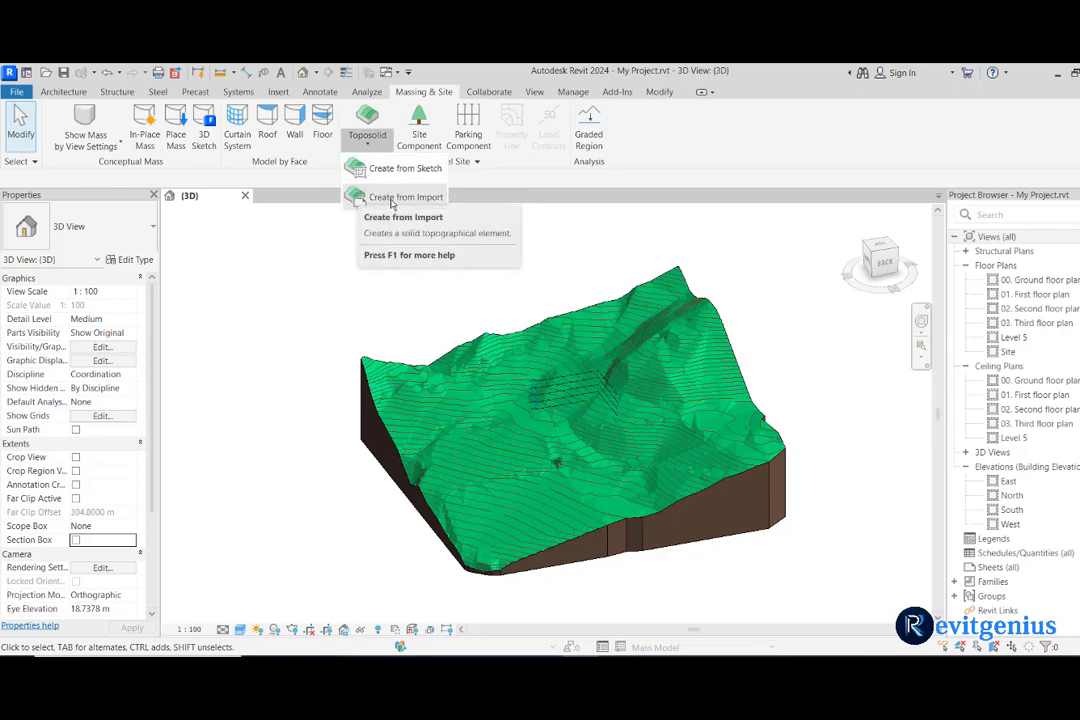
{"action": "left_click", "coordinate": [393, 198]}
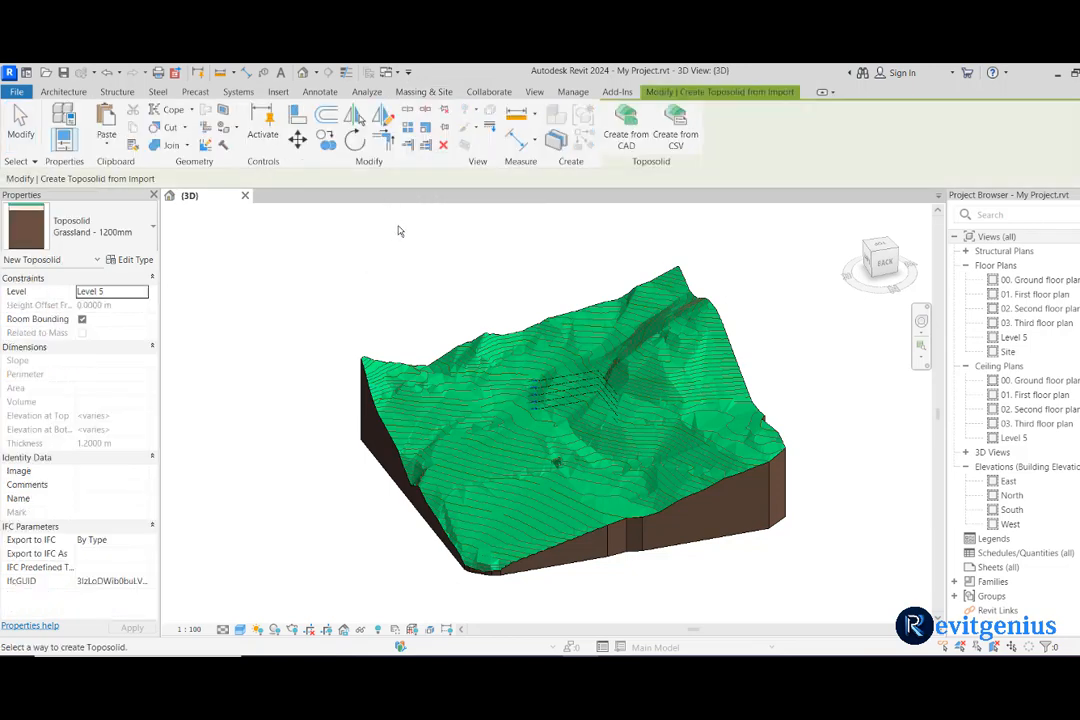
{"action": "left_click", "coordinate": [685, 147]}
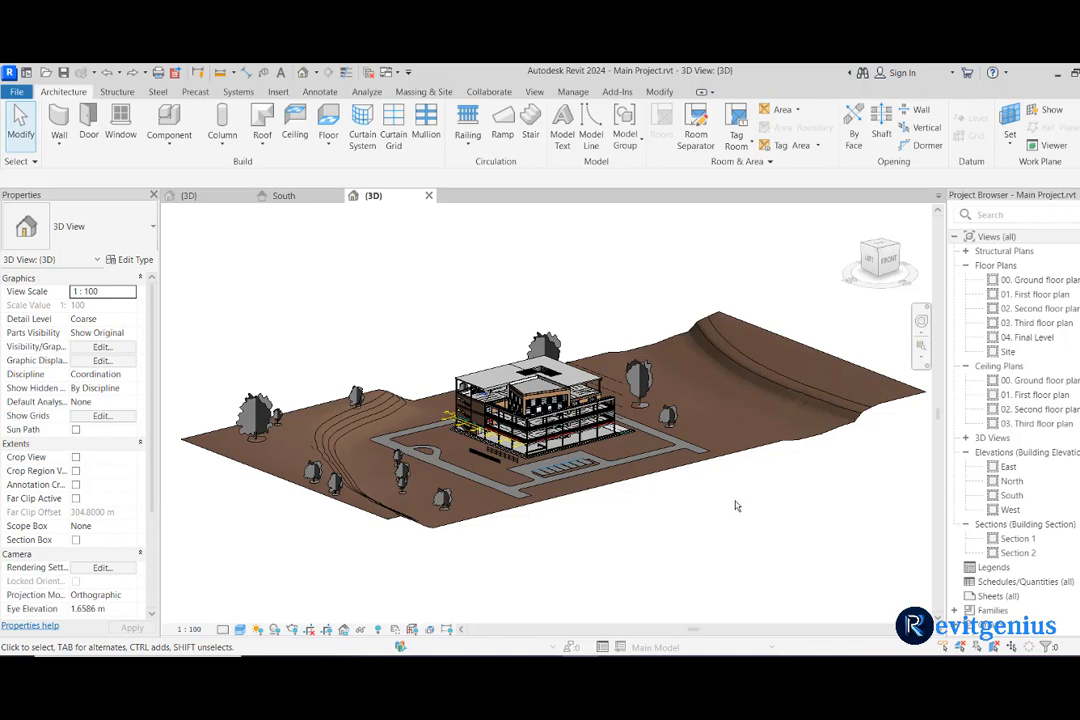
Step: Generate a toposolid from the topography surface around the building, with base level 00. Ground floor plan and family type Toposolid 1
{"action": "scroll", "coordinate": [776, 472], "scroll_direction": "up", "scroll_amount": 5}
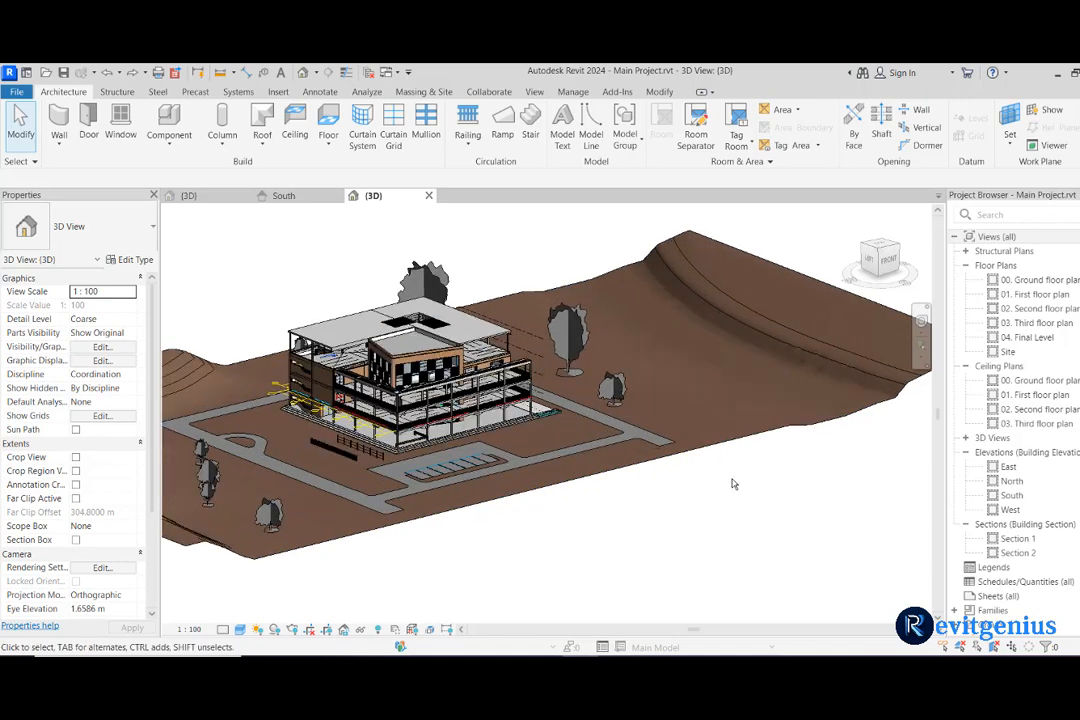
{"action": "scroll", "coordinate": [735, 488], "scroll_direction": "up", "scroll_amount": 5}
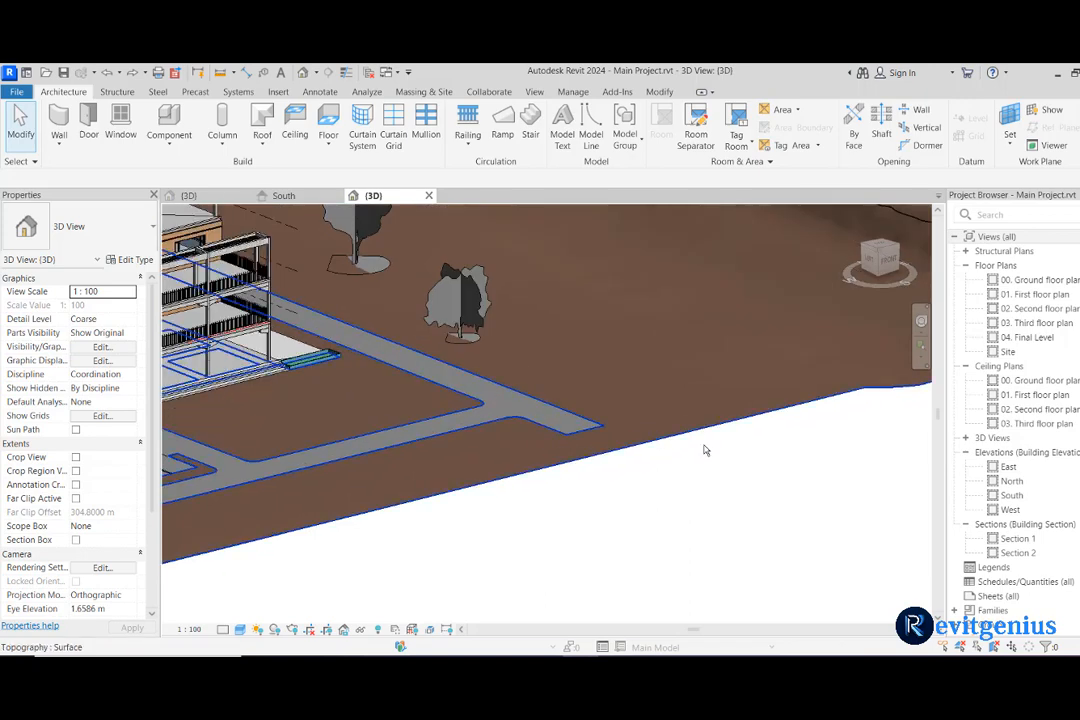
{"action": "scroll", "coordinate": [646, 494], "scroll_direction": "down", "scroll_amount": 3}
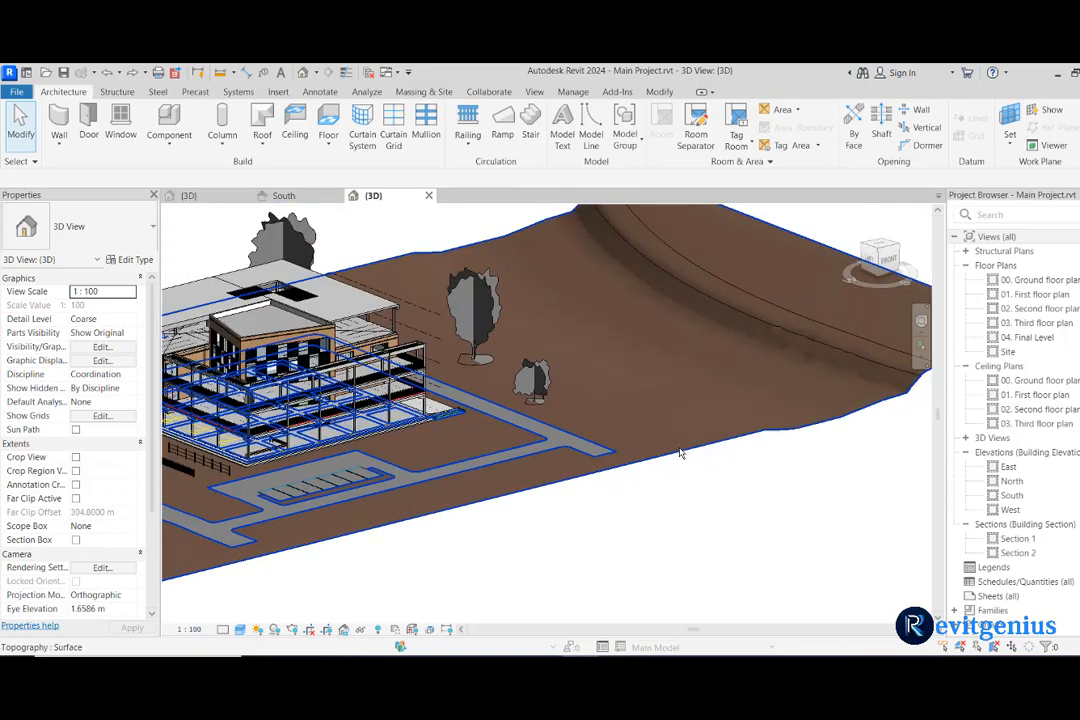
{"action": "left_click", "coordinate": [720, 465]}
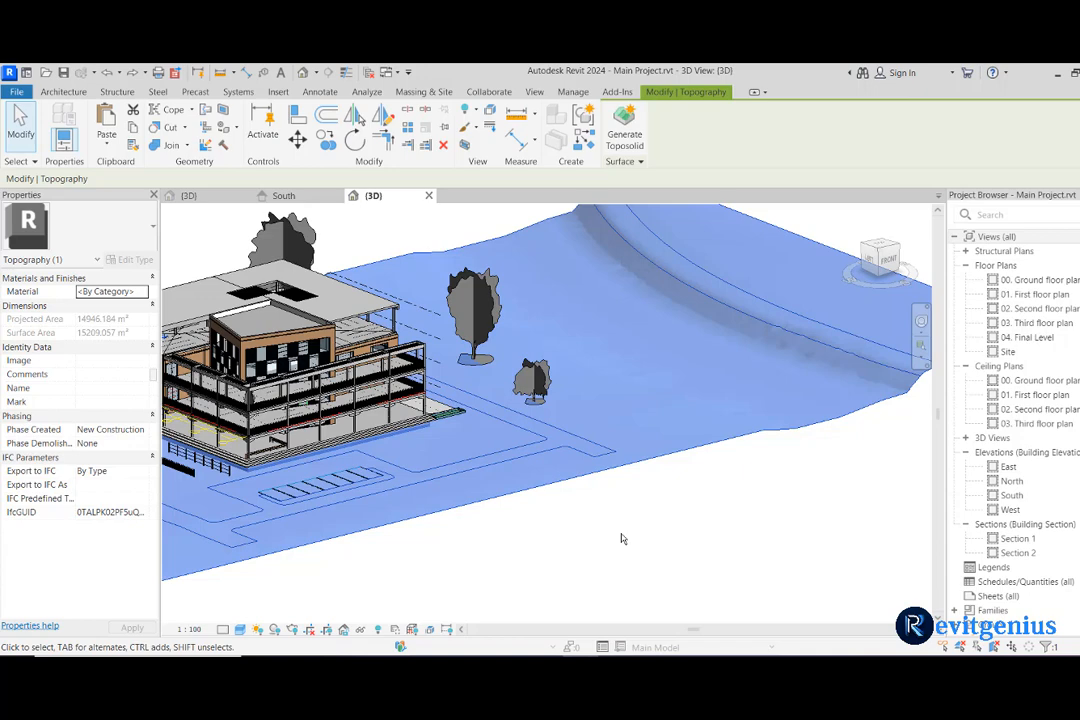
{"action": "left_click", "coordinate": [624, 140]}
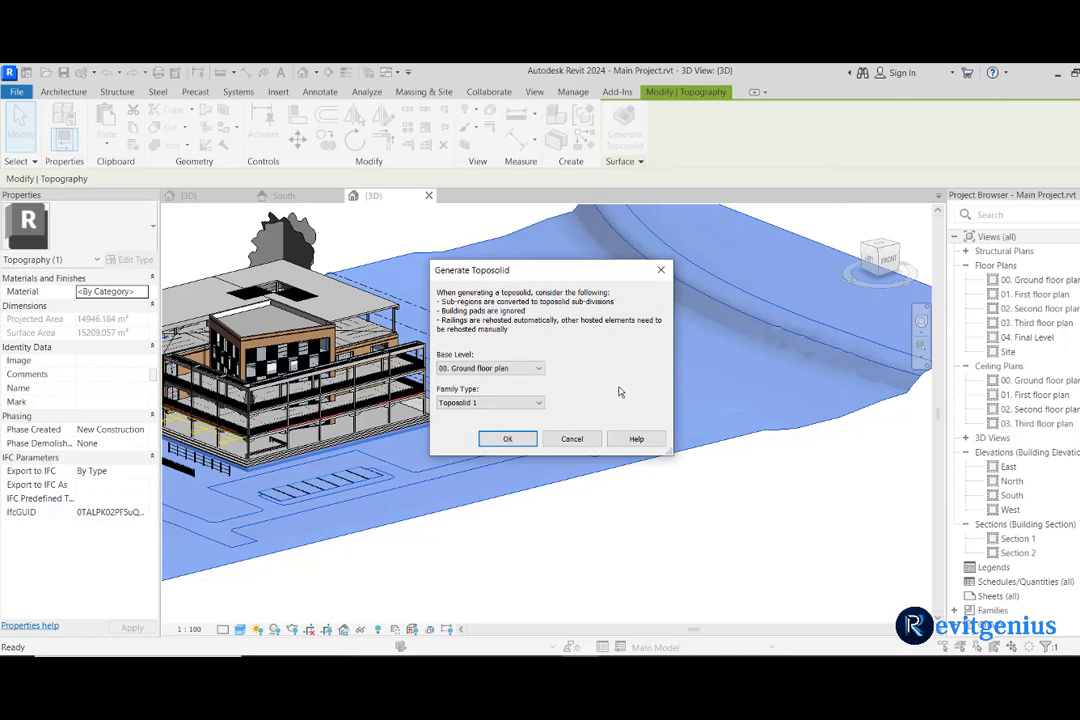
{"action": "left_click", "coordinate": [519, 370]}
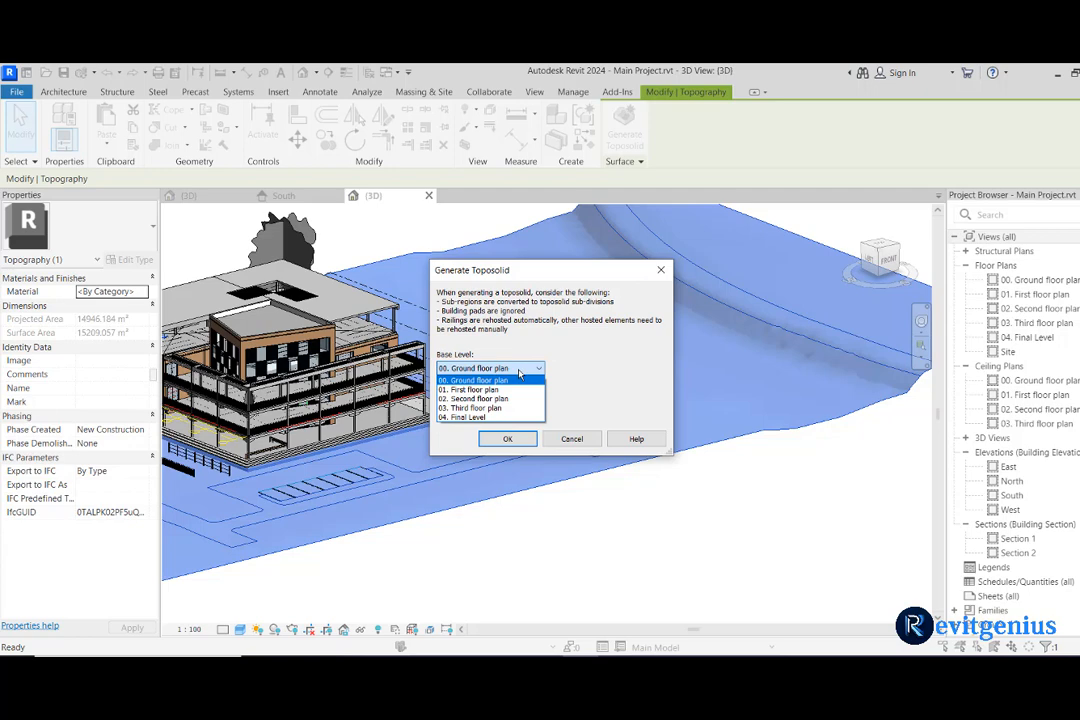
{"action": "left_click", "coordinate": [519, 375]}
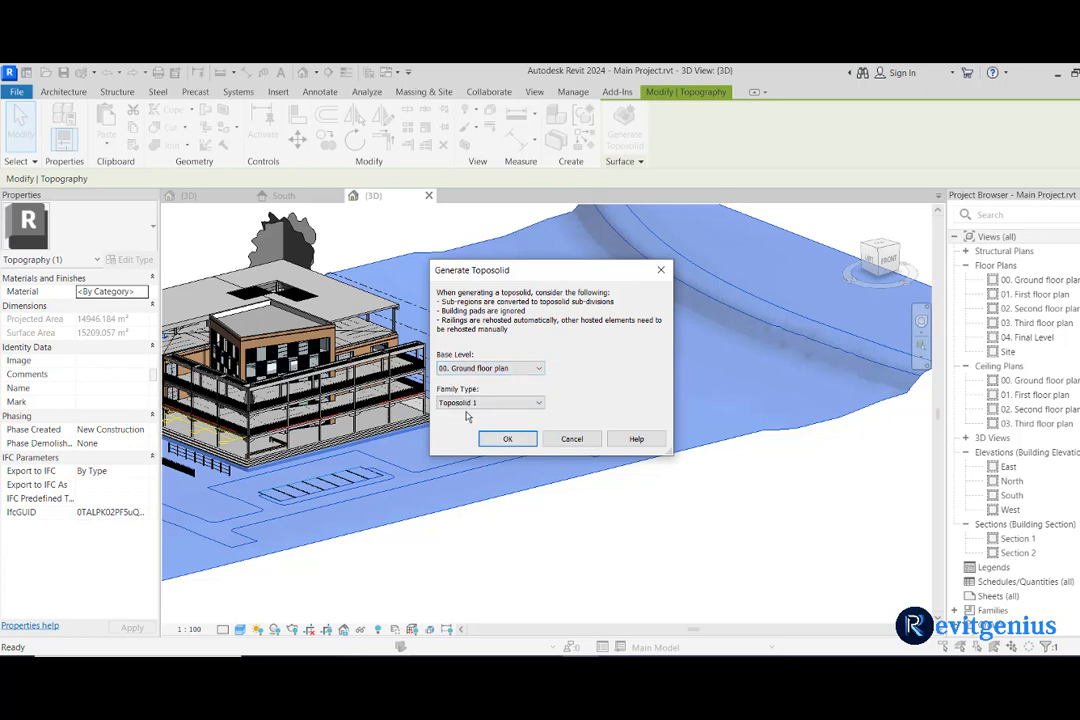
{"action": "left_click", "coordinate": [505, 439]}
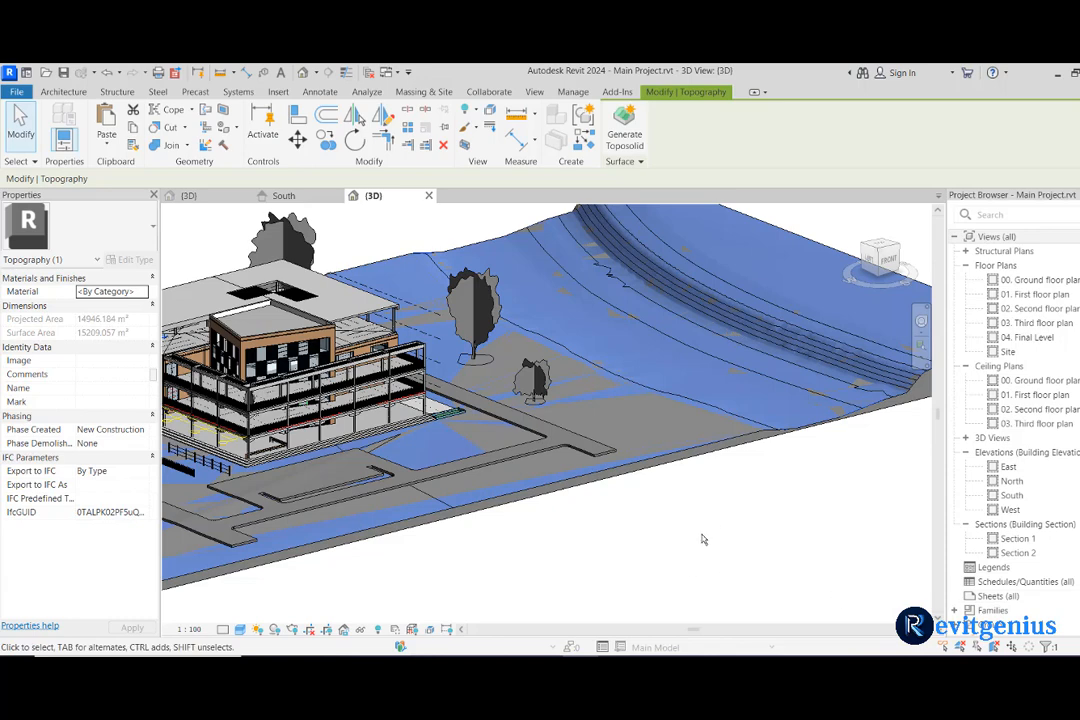
Step: Inspect the original topography surface where it overlaps the generated toposolid
{"action": "scroll", "coordinate": [741, 521], "scroll_direction": "down", "scroll_amount": 3}
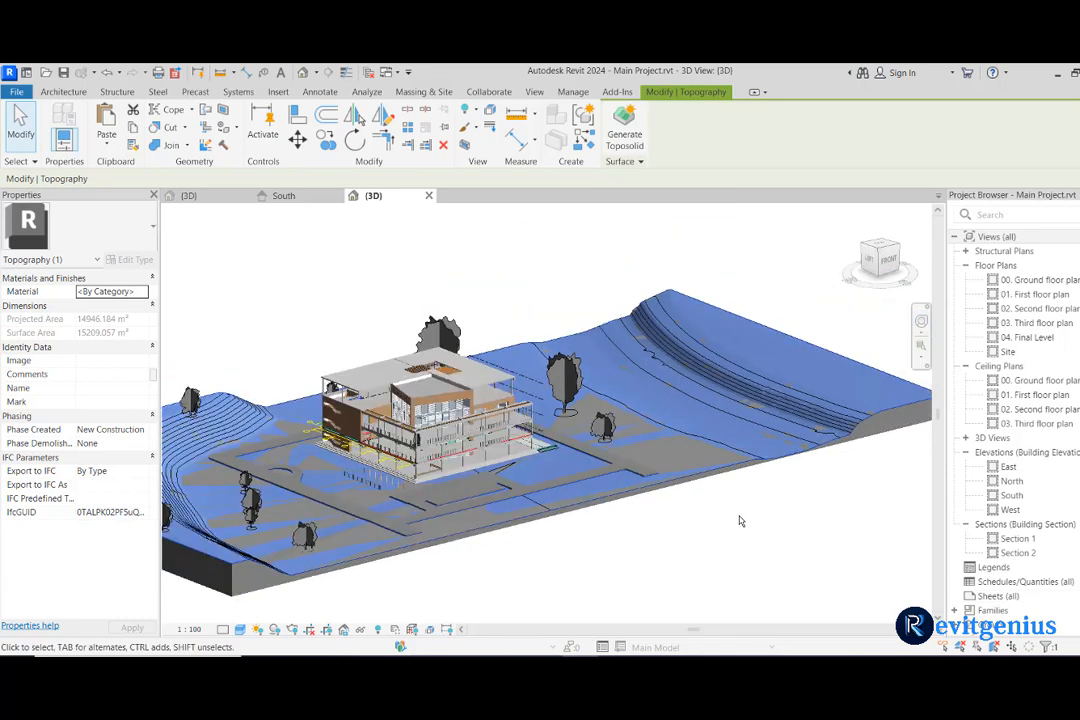
{"action": "left_click", "coordinate": [583, 565]}
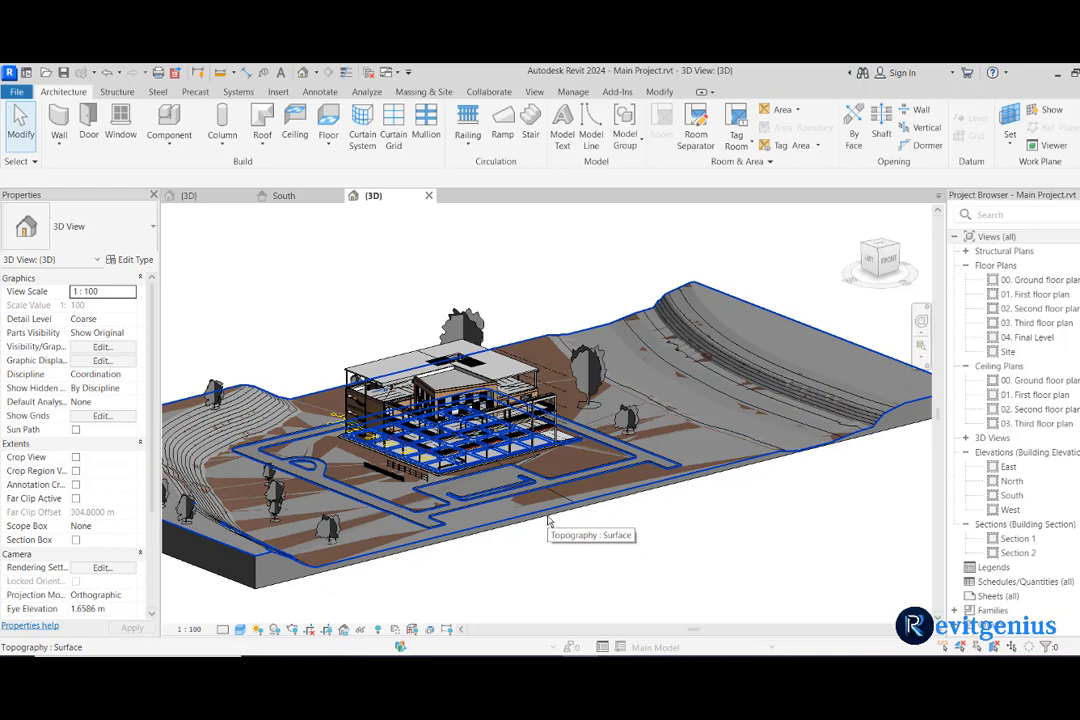
{"action": "left_click", "coordinate": [548, 520]}
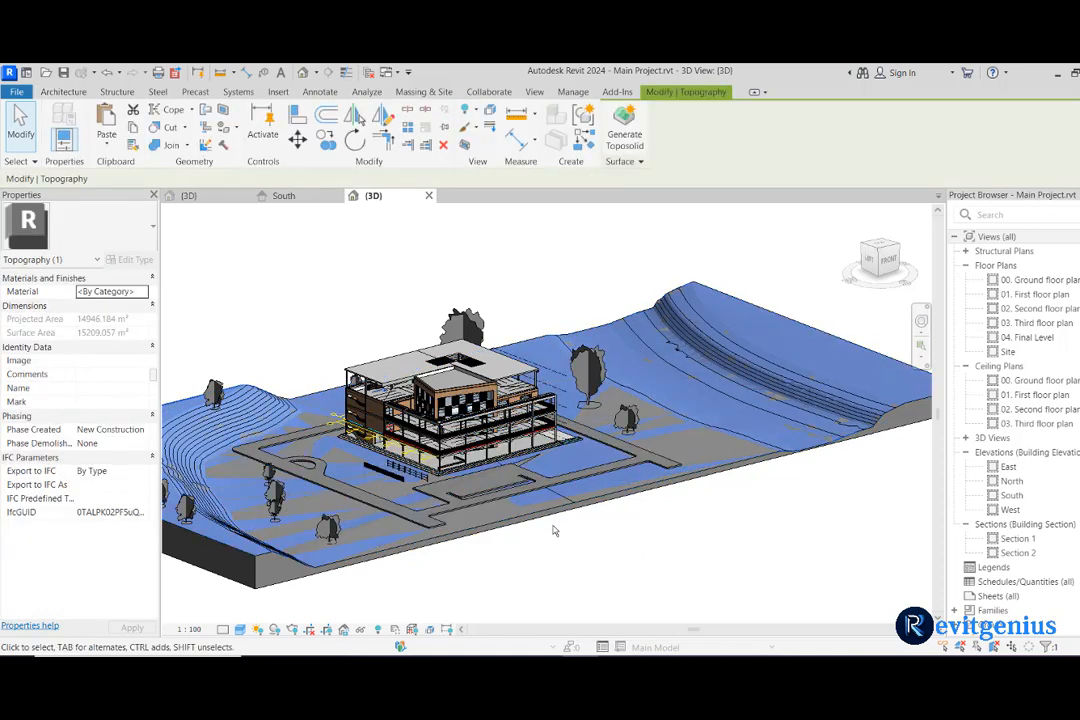
{"action": "key", "text": "Escape"}
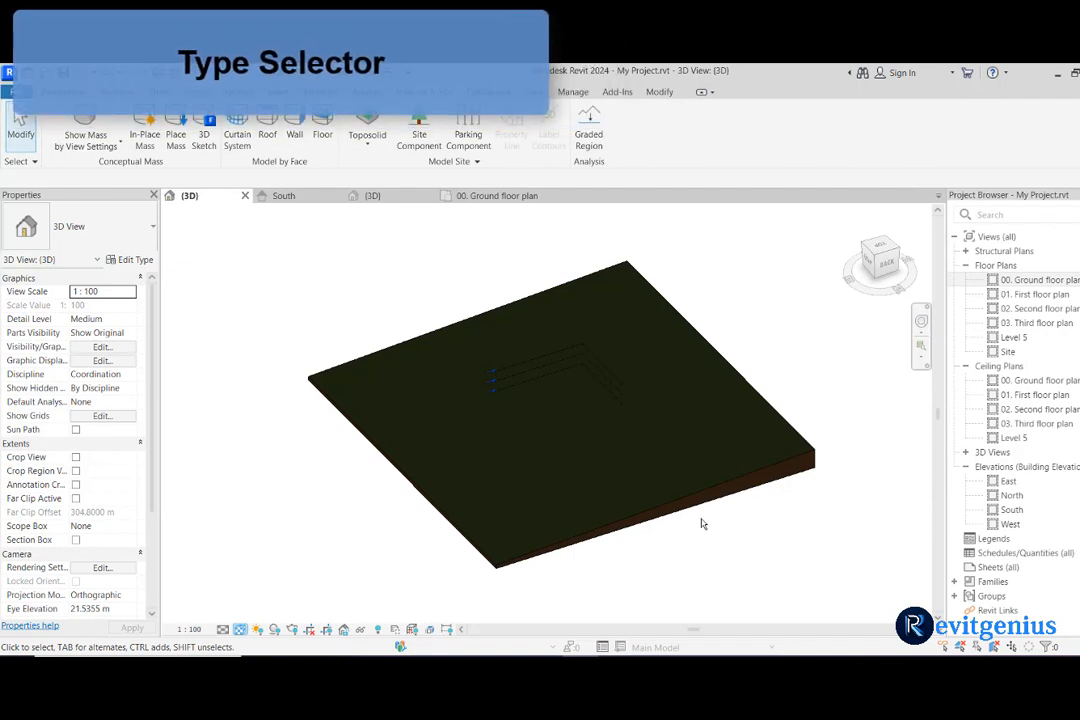
Step: Change the toposolid's type to Generic - 1000mm
{"action": "left_click", "coordinate": [683, 500]}
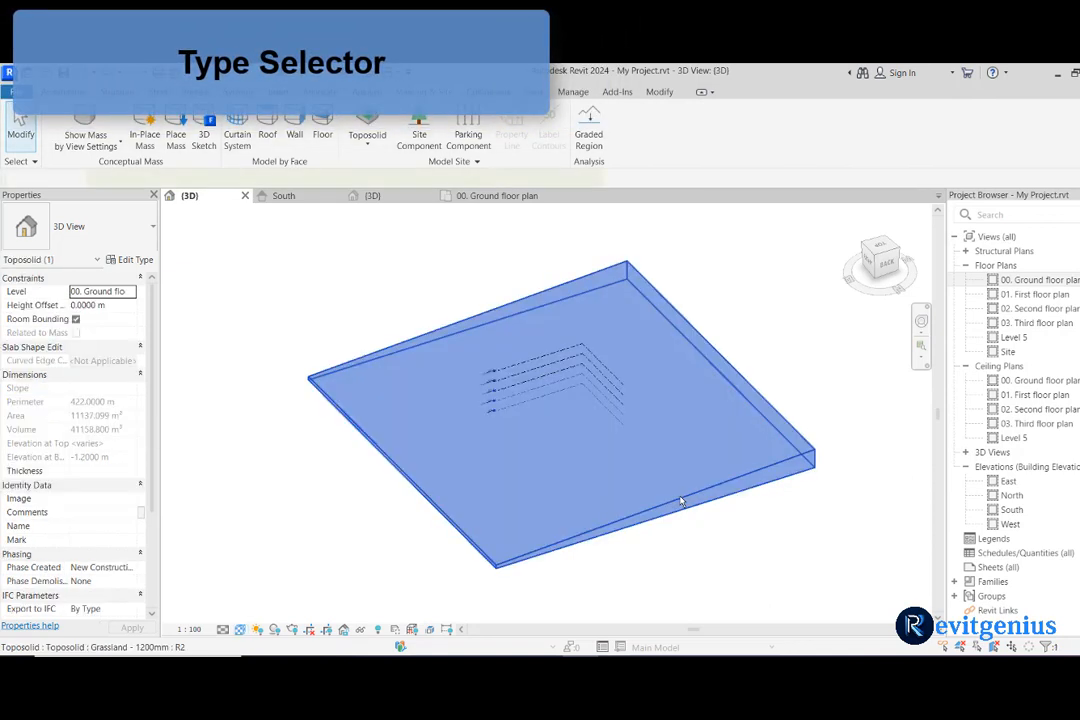
{"action": "left_click", "coordinate": [86, 229]}
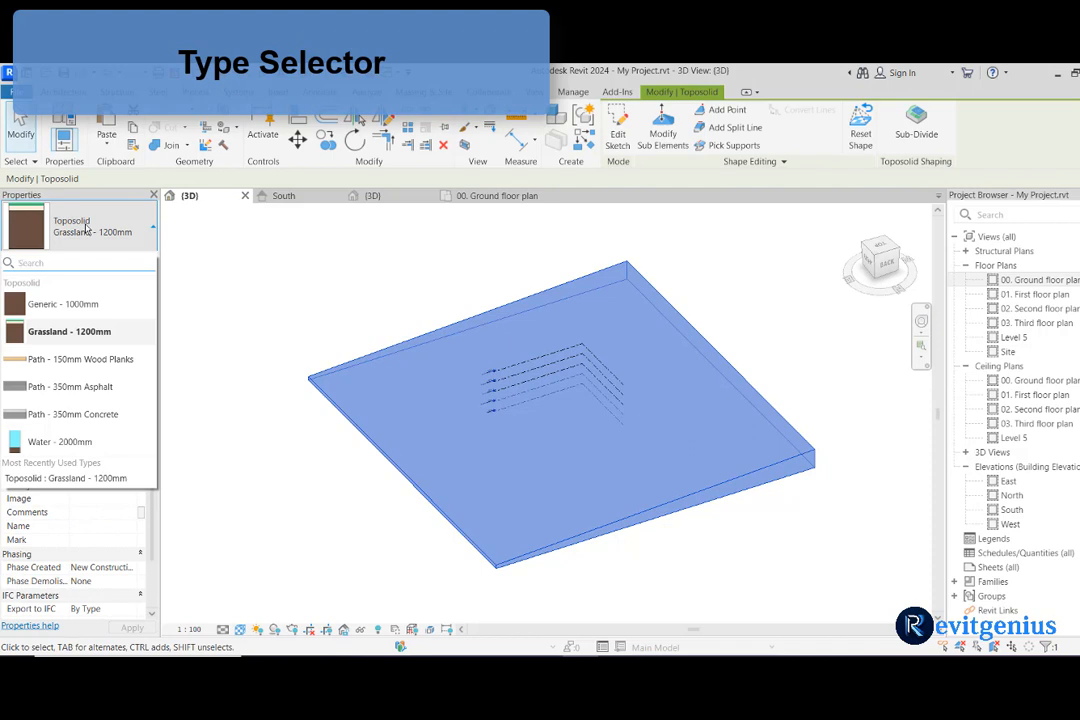
{"action": "left_click", "coordinate": [70, 304]}
{"action": "left_click", "coordinate": [306, 474]}
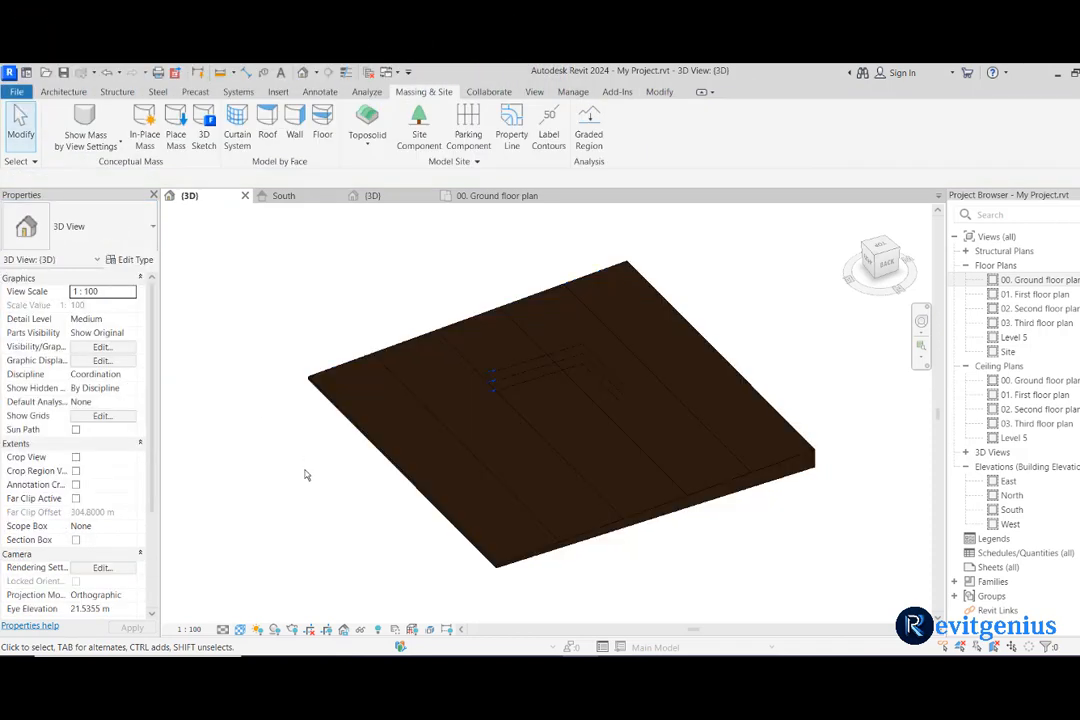
Step: Switch the toposolid back to the Grassland - 1200mm type
{"action": "scroll", "coordinate": [631, 523], "scroll_direction": "up", "scroll_amount": 3}
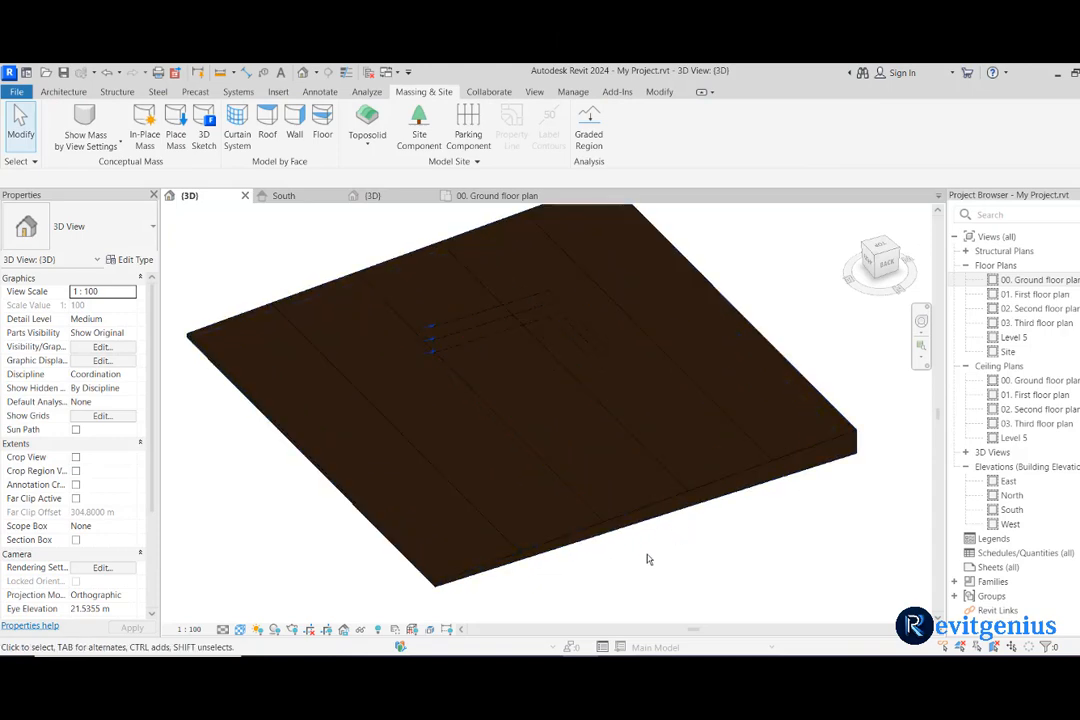
{"action": "left_click", "coordinate": [605, 515]}
{"action": "left_click", "coordinate": [86, 229]}
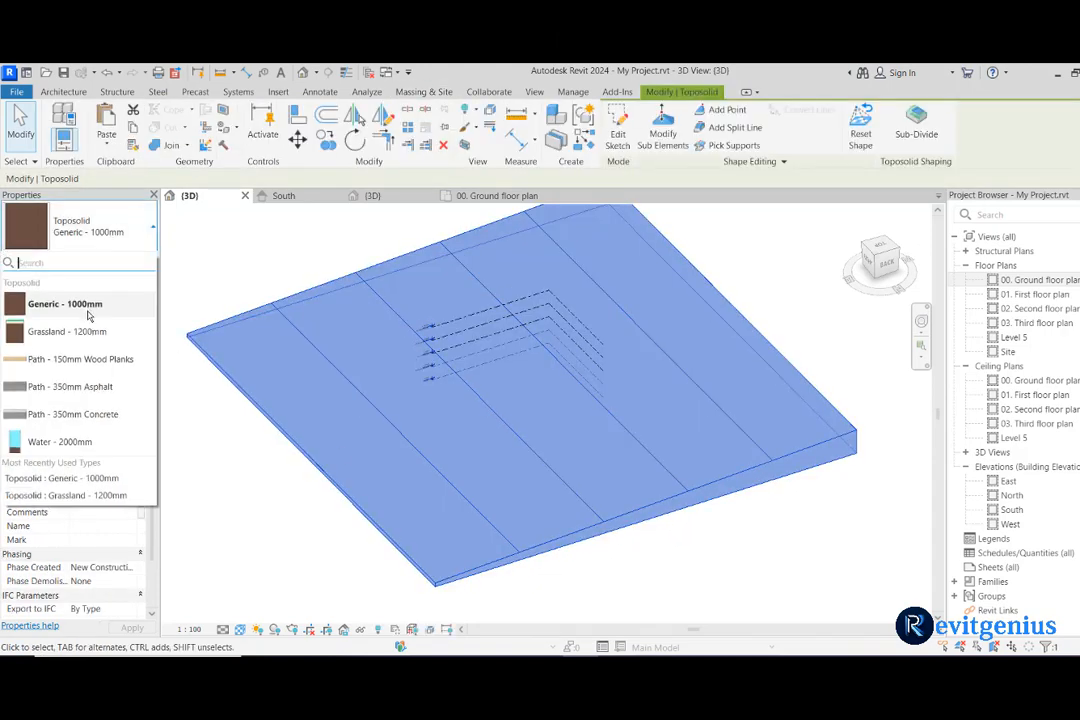
{"action": "left_click", "coordinate": [80, 331]}
{"action": "left_click", "coordinate": [306, 511]}
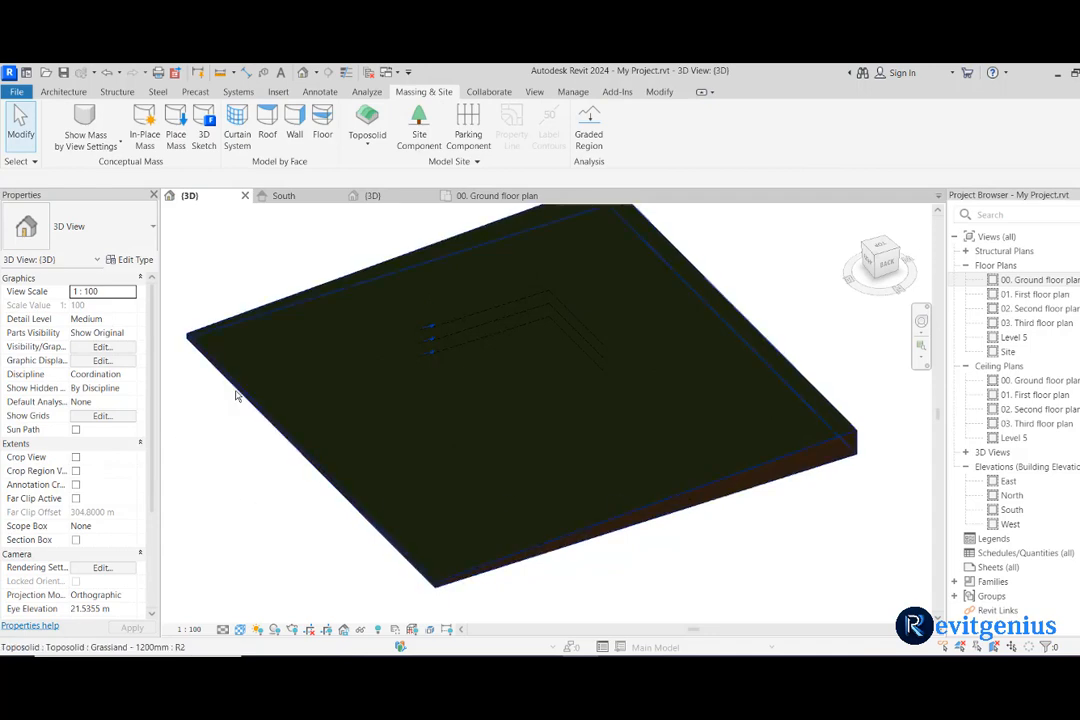
Step: Change the toposolid's type to Path - 350mm Asphalt
{"action": "left_click", "coordinate": [270, 416]}
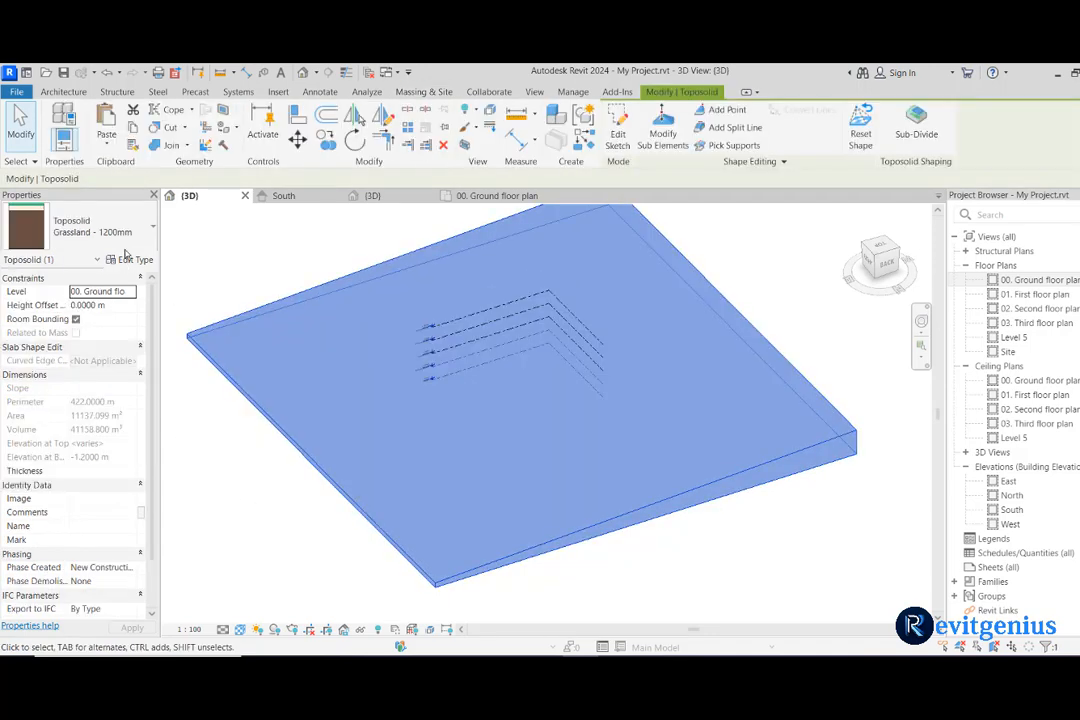
{"action": "left_click", "coordinate": [90, 228]}
{"action": "left_click", "coordinate": [80, 388]}
{"action": "left_click", "coordinate": [265, 515]}
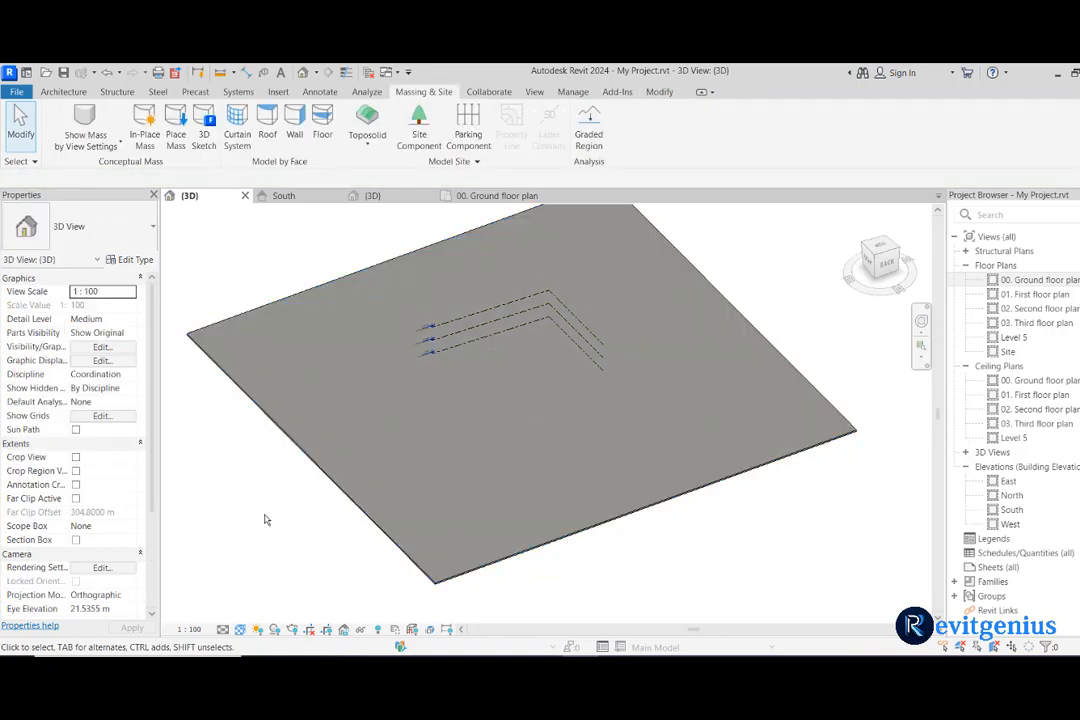
Step: Assign the Water - 2000mm type to the toposolid
{"action": "left_click", "coordinate": [265, 519]}
{"action": "left_click", "coordinate": [90, 228]}
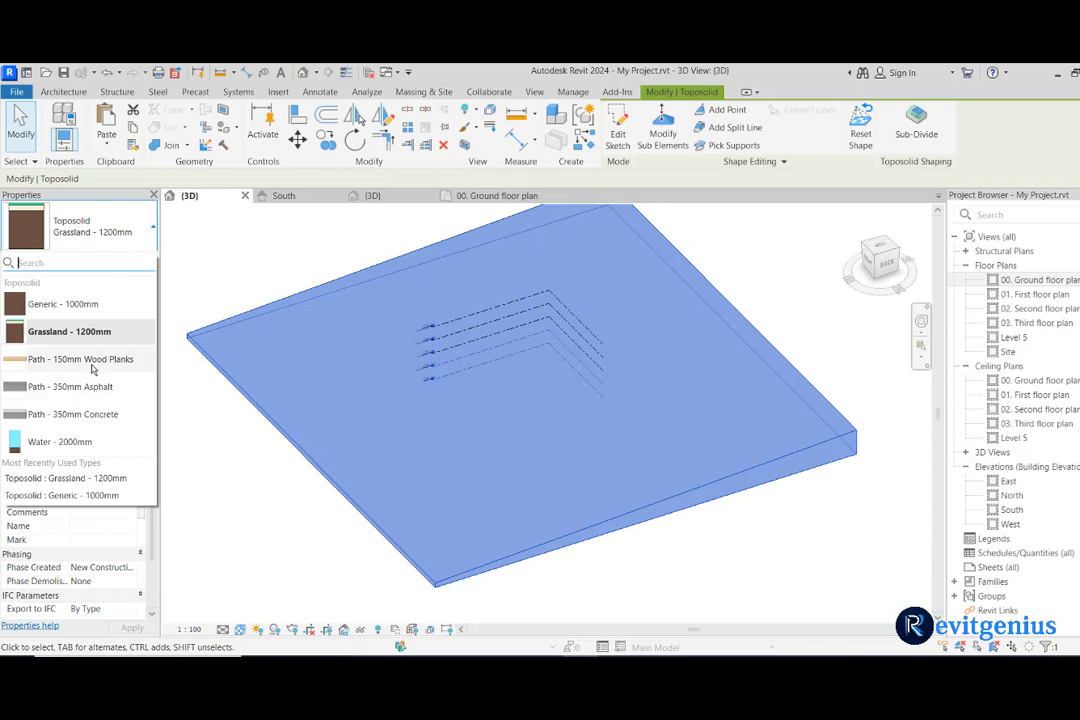
{"action": "mouse_move", "coordinate": [92, 369]}
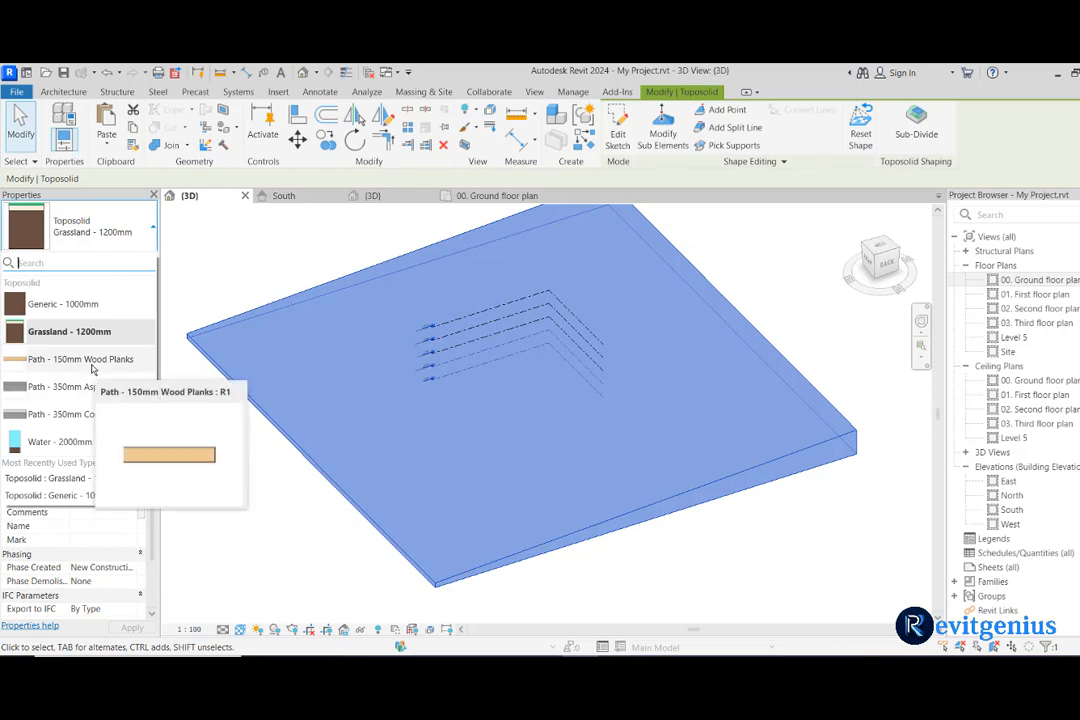
{"action": "left_click", "coordinate": [82, 443]}
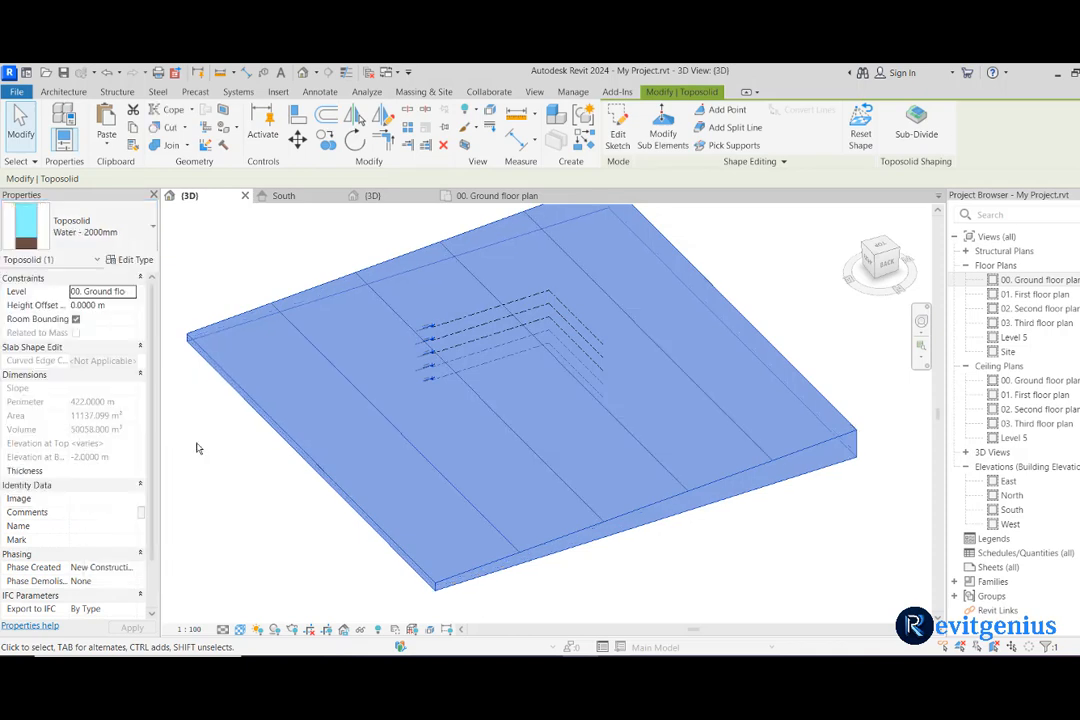
{"action": "left_click", "coordinate": [254, 477]}
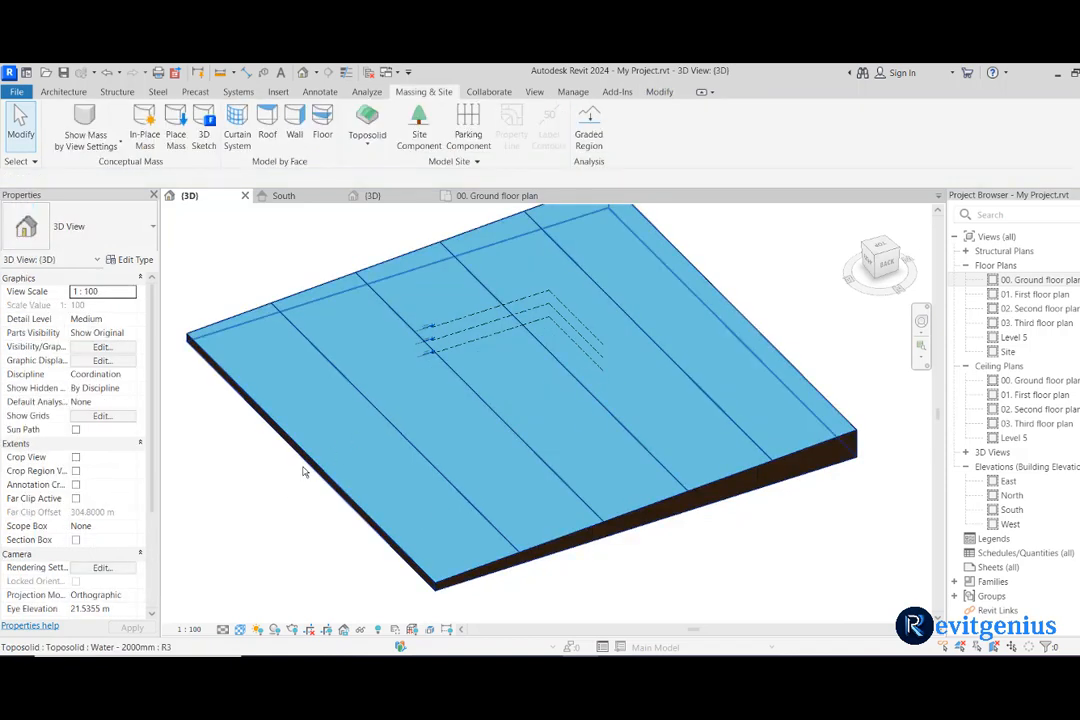